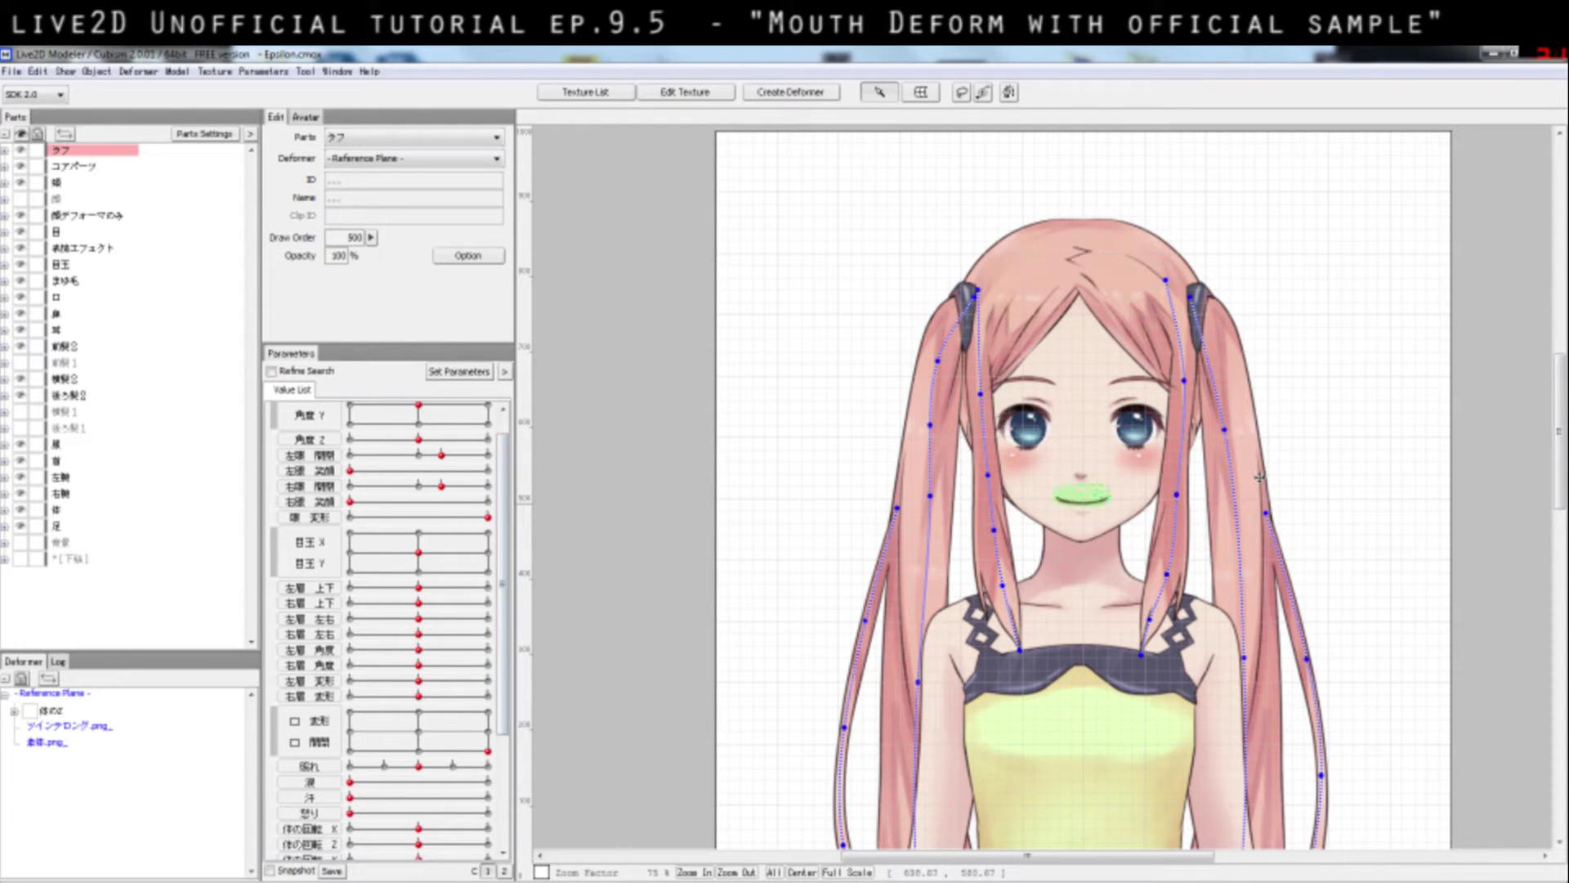
# - Zoom the canvas from 75% to 100% so Epsilon's face and upper body fill the view
pyautogui.scroll(1, 1338, 414)
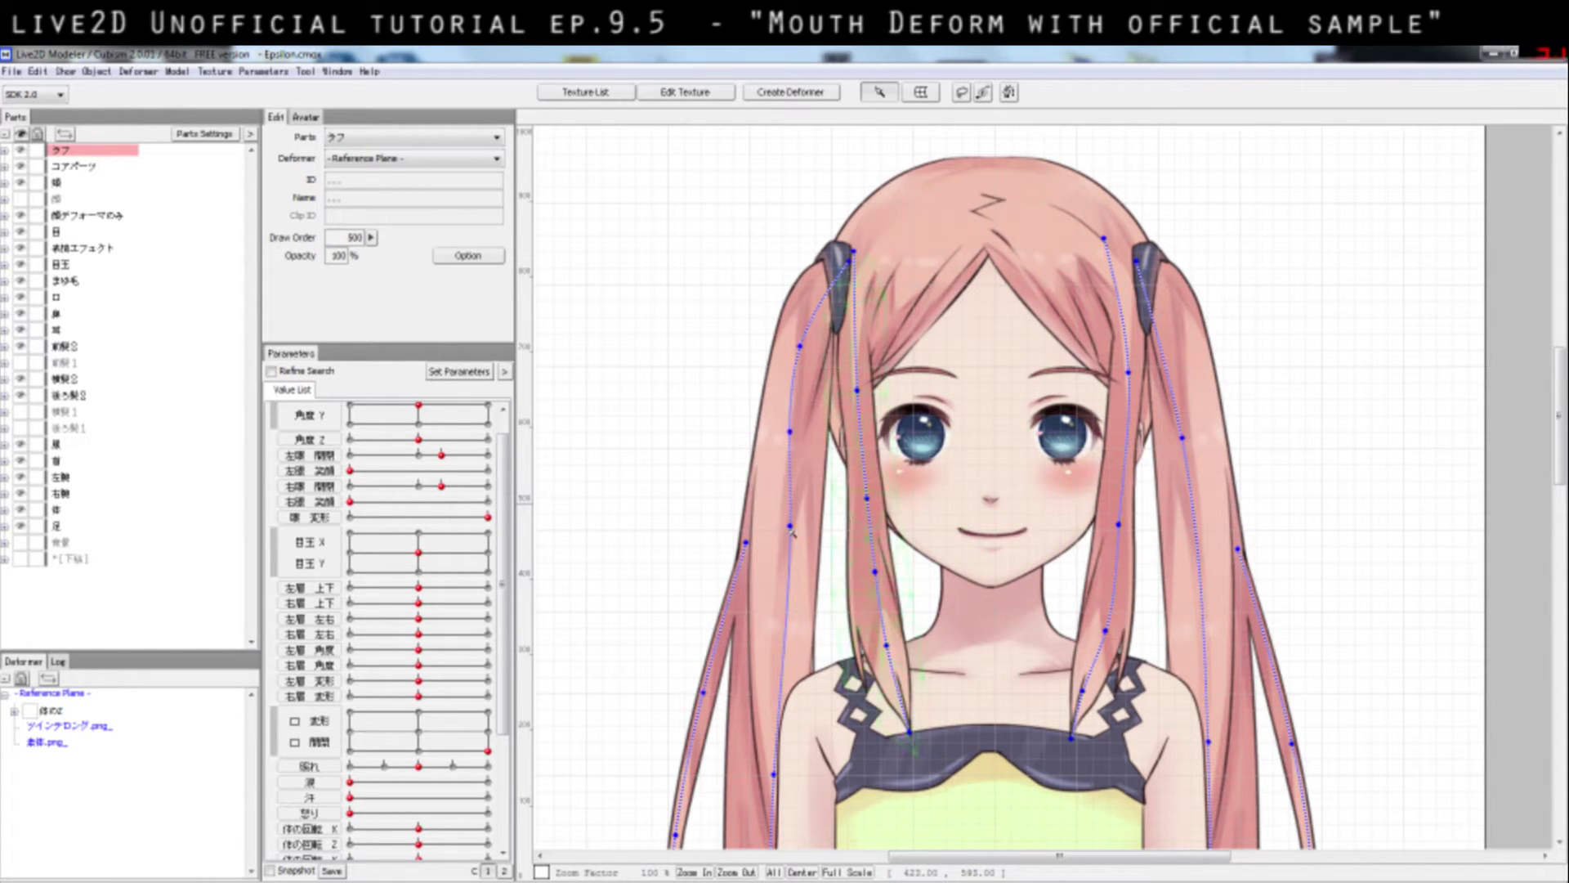
# - Split the 口 変形/開閉 pad into two sliders and set mouth form to 1.00 for a closed smile
pyautogui.scroll(1, 433, 426)
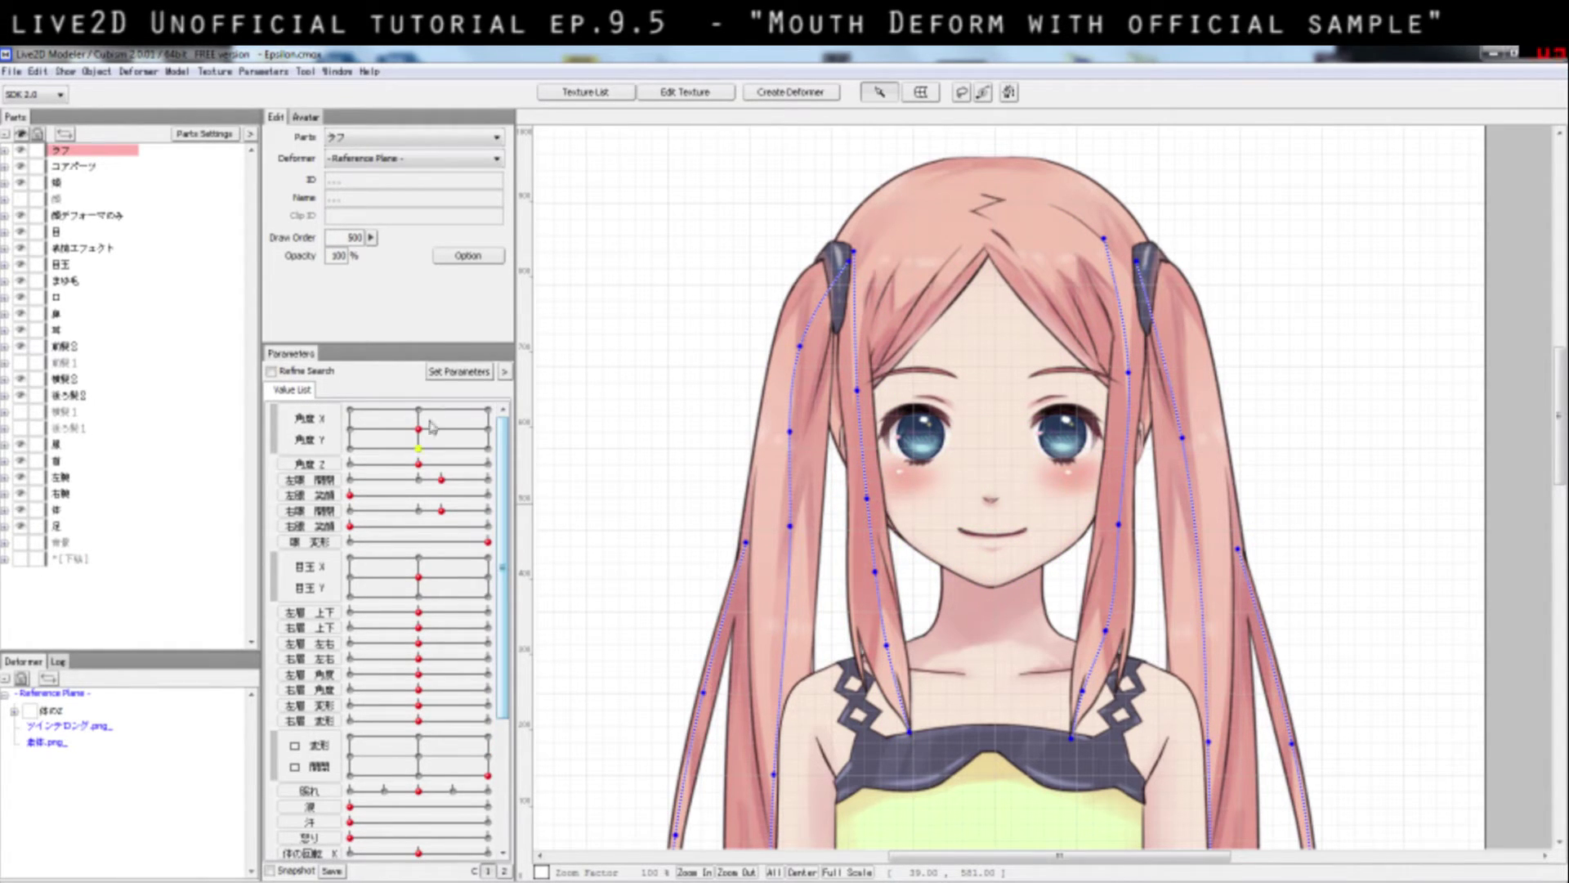
pyautogui.click(426, 743)
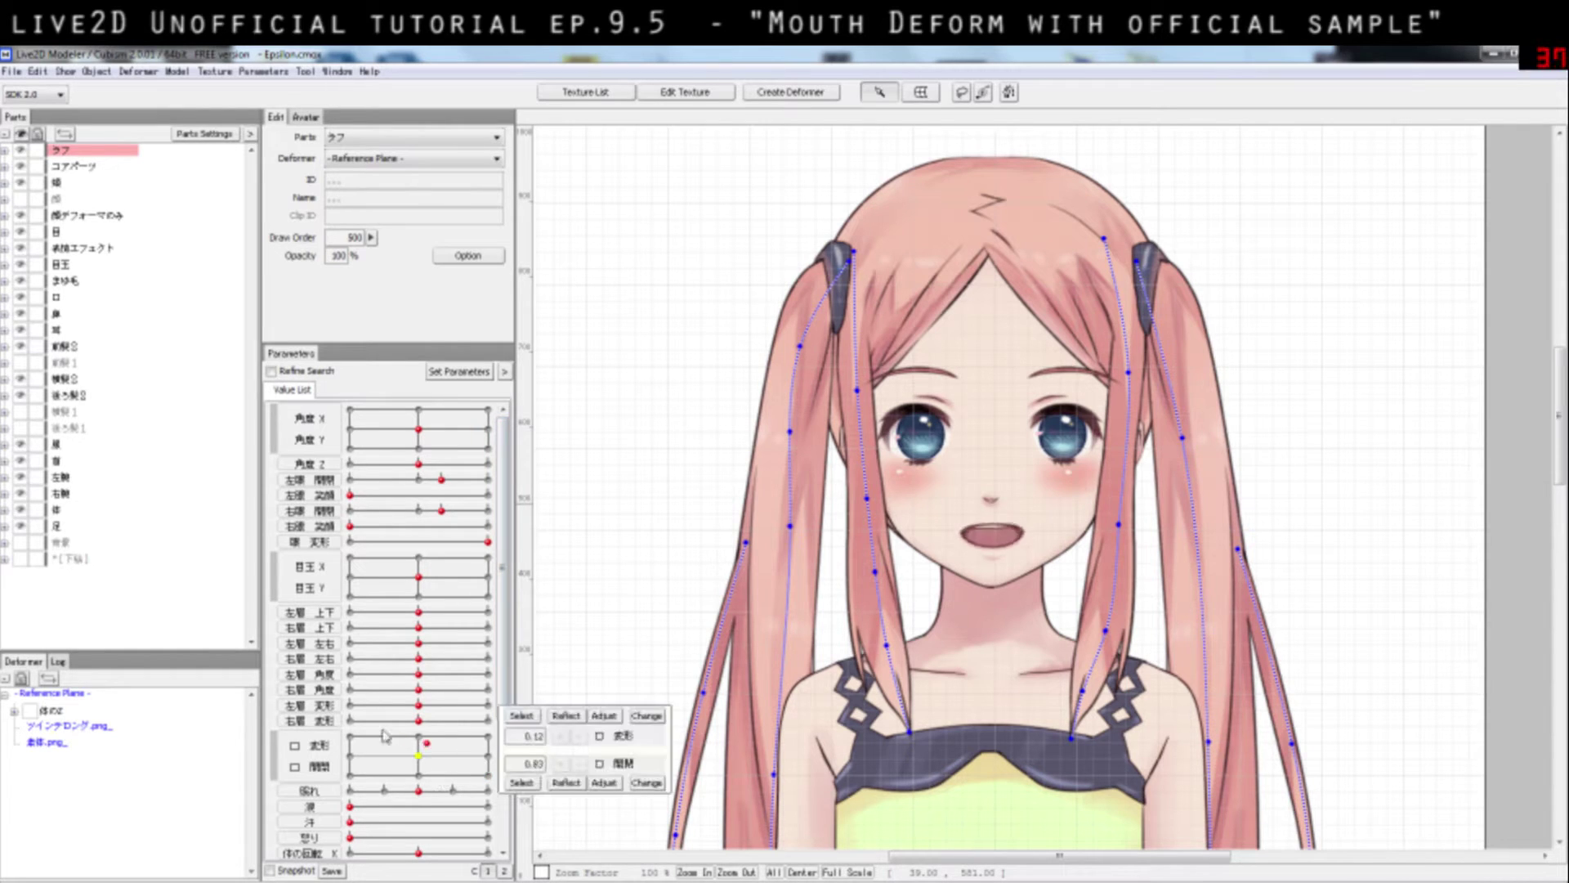
pyautogui.moveTo(386, 737); pyautogui.dragTo(342, 805)
pyautogui.click(272, 742)
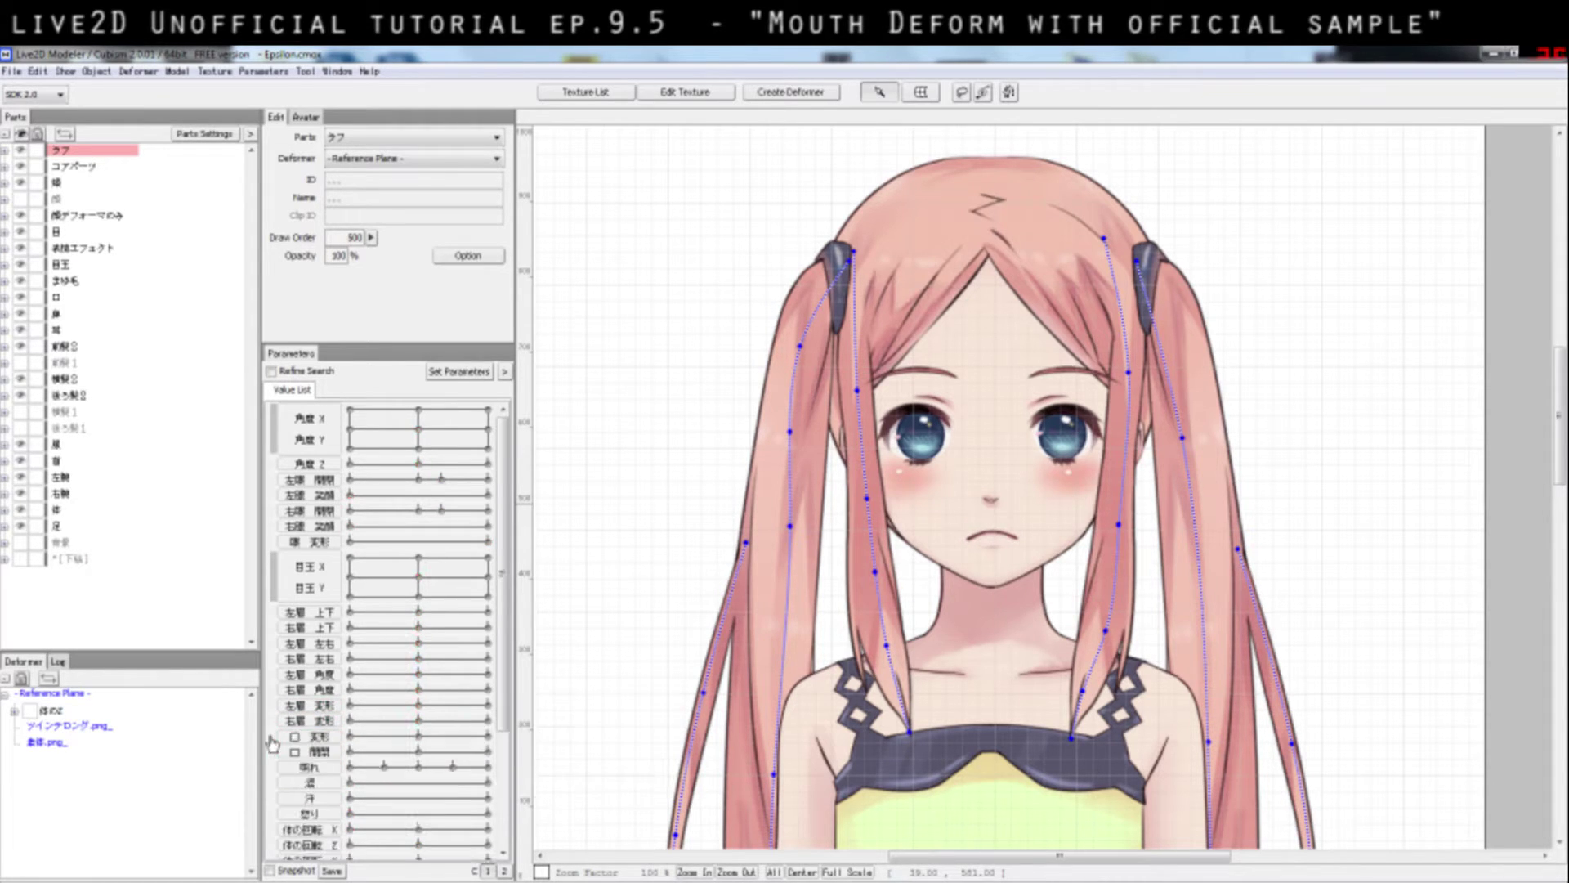
pyautogui.moveTo(355, 744); pyautogui.dragTo(498, 732)
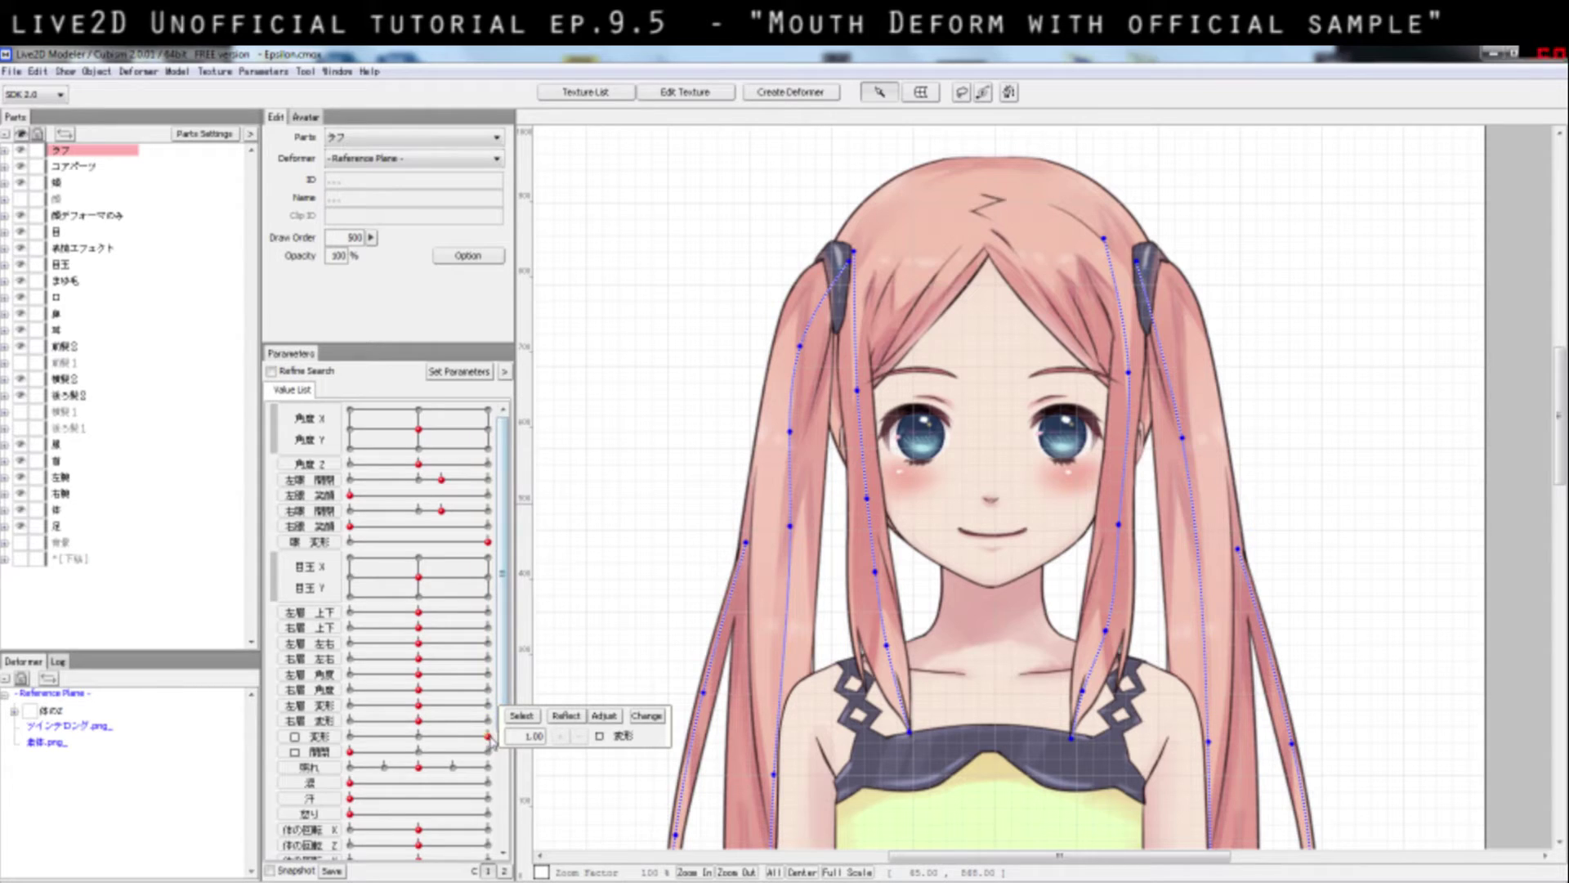
# - Return mouth form to neutral and test half-closing, then reopening, the left eye
pyautogui.moveTo(489, 736); pyautogui.dragTo(310, 756)
pyautogui.moveTo(380, 740); pyautogui.dragTo(360, 713)
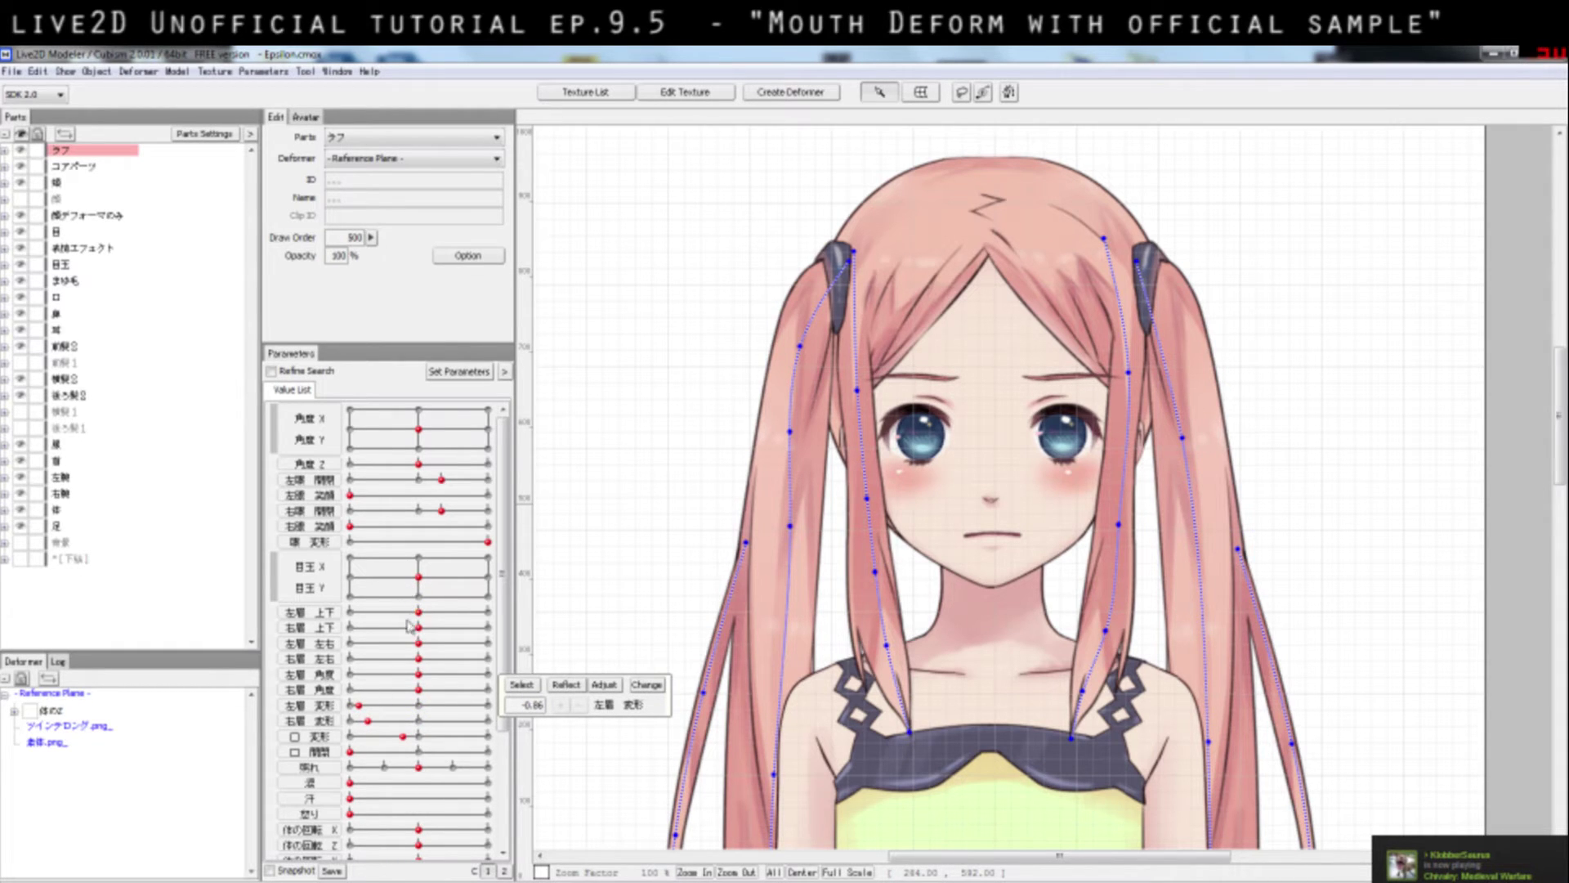
pyautogui.moveTo(417, 482)
pyautogui.mouseDown()
pyautogui.moveTo(388, 484)
pyautogui.moveTo(411, 485)
pyautogui.moveTo(419, 511)
pyautogui.mouseUp()
pyautogui.click(419, 482)
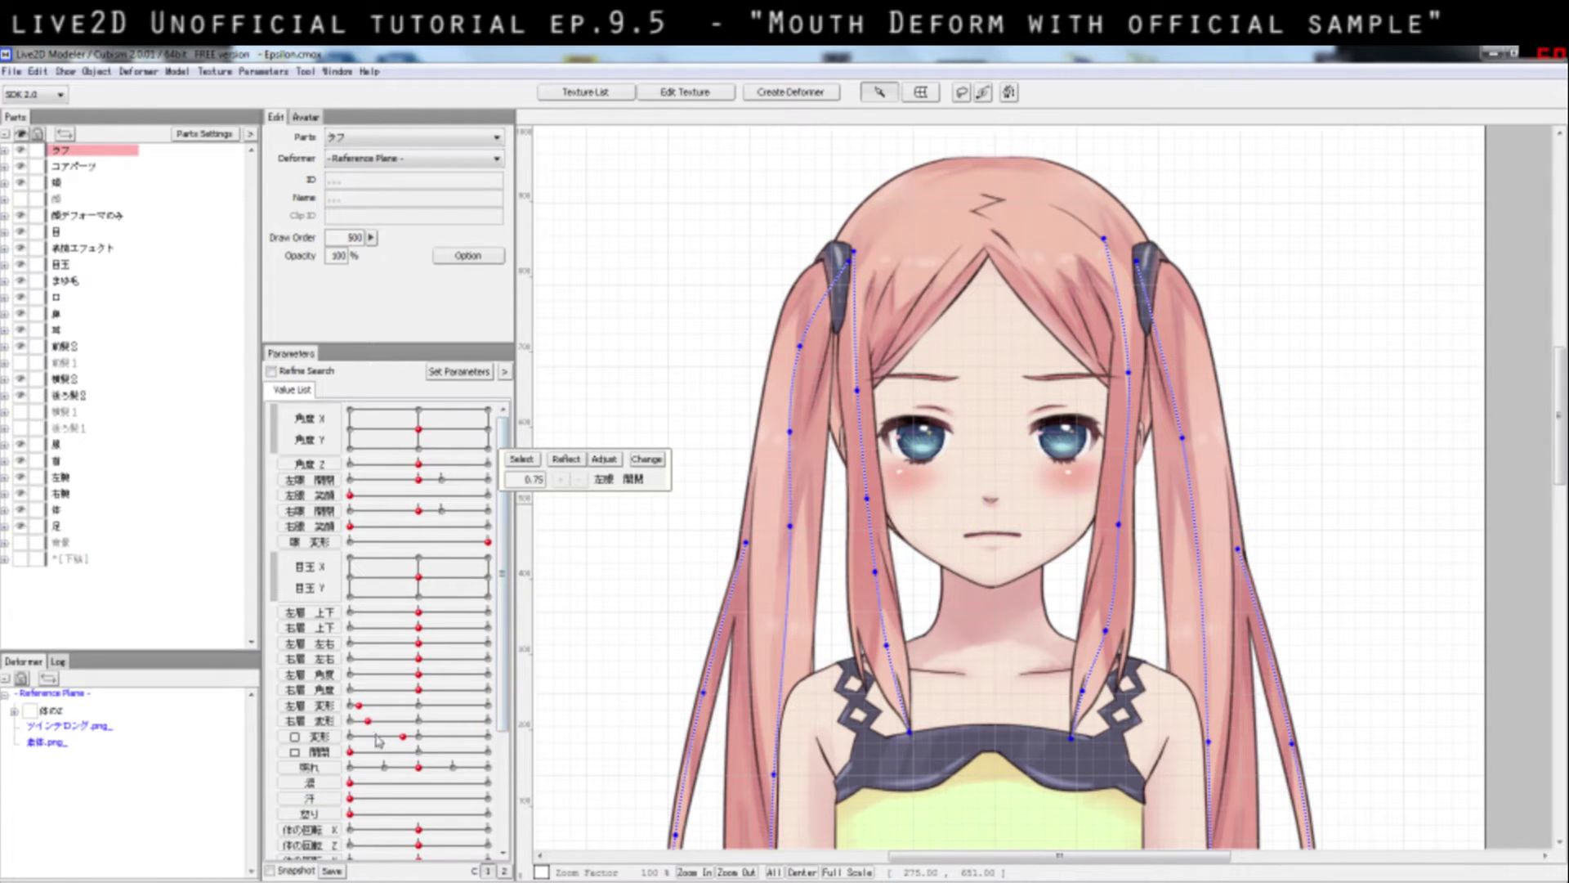
# - Try a full frown, reset mouth form, then tilt the eyebrows worried (left angle 0.80)
pyautogui.moveTo(403, 736); pyautogui.dragTo(332, 752)
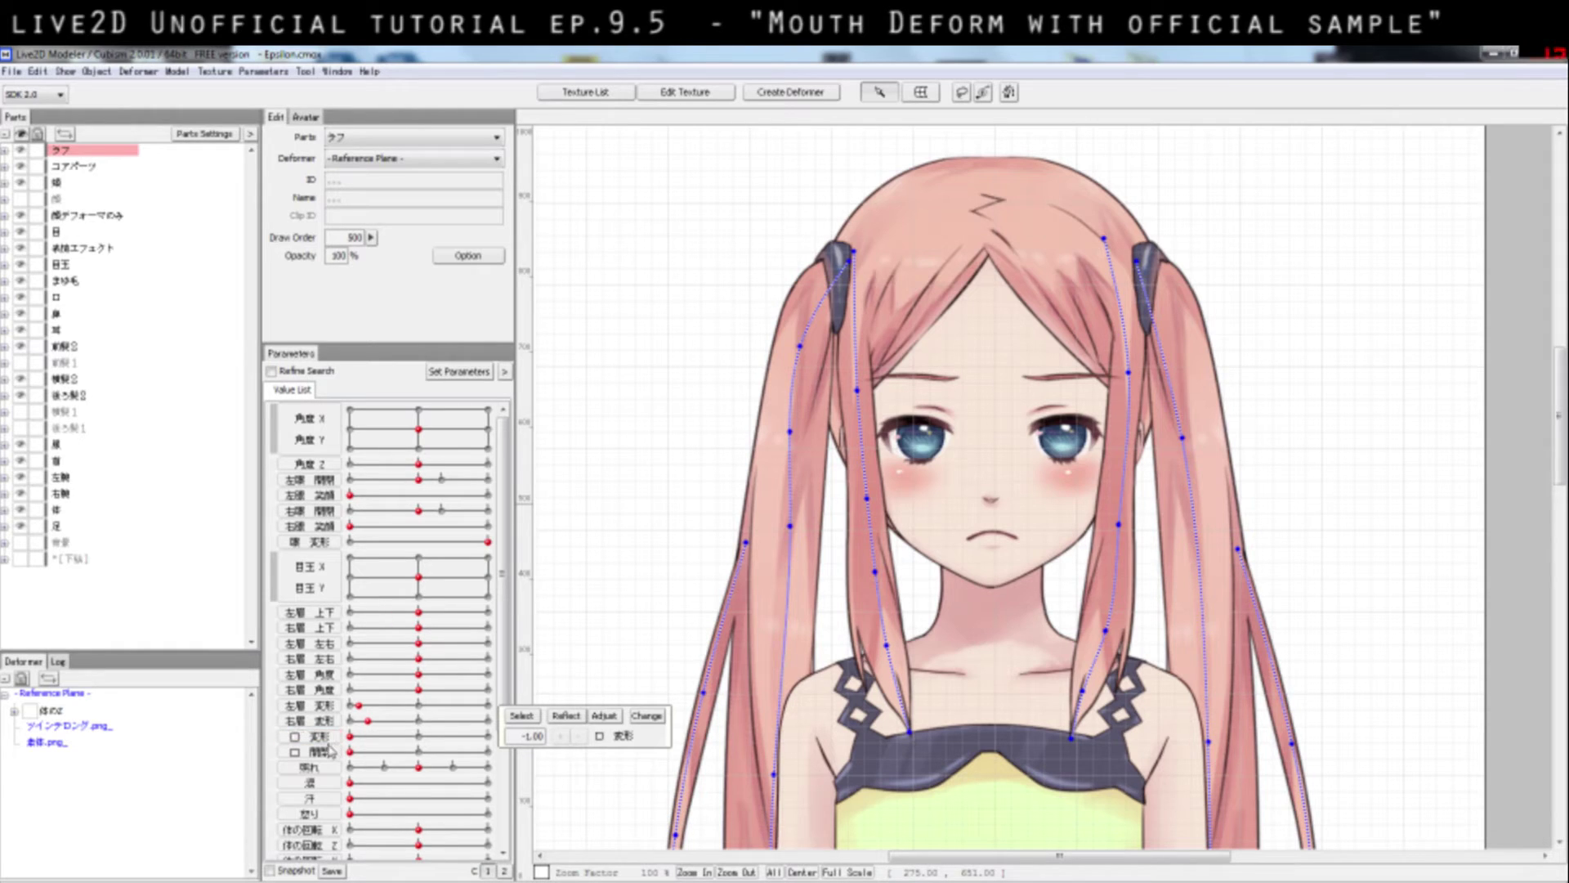
pyautogui.moveTo(350, 737); pyautogui.dragTo(419, 737)
pyautogui.moveTo(358, 705)
pyautogui.mouseDown()
pyautogui.moveTo(479, 704)
pyautogui.moveTo(467, 721)
pyautogui.moveTo(363, 721)
pyautogui.mouseUp()
pyautogui.moveTo(419, 689); pyautogui.dragTo(475, 674)
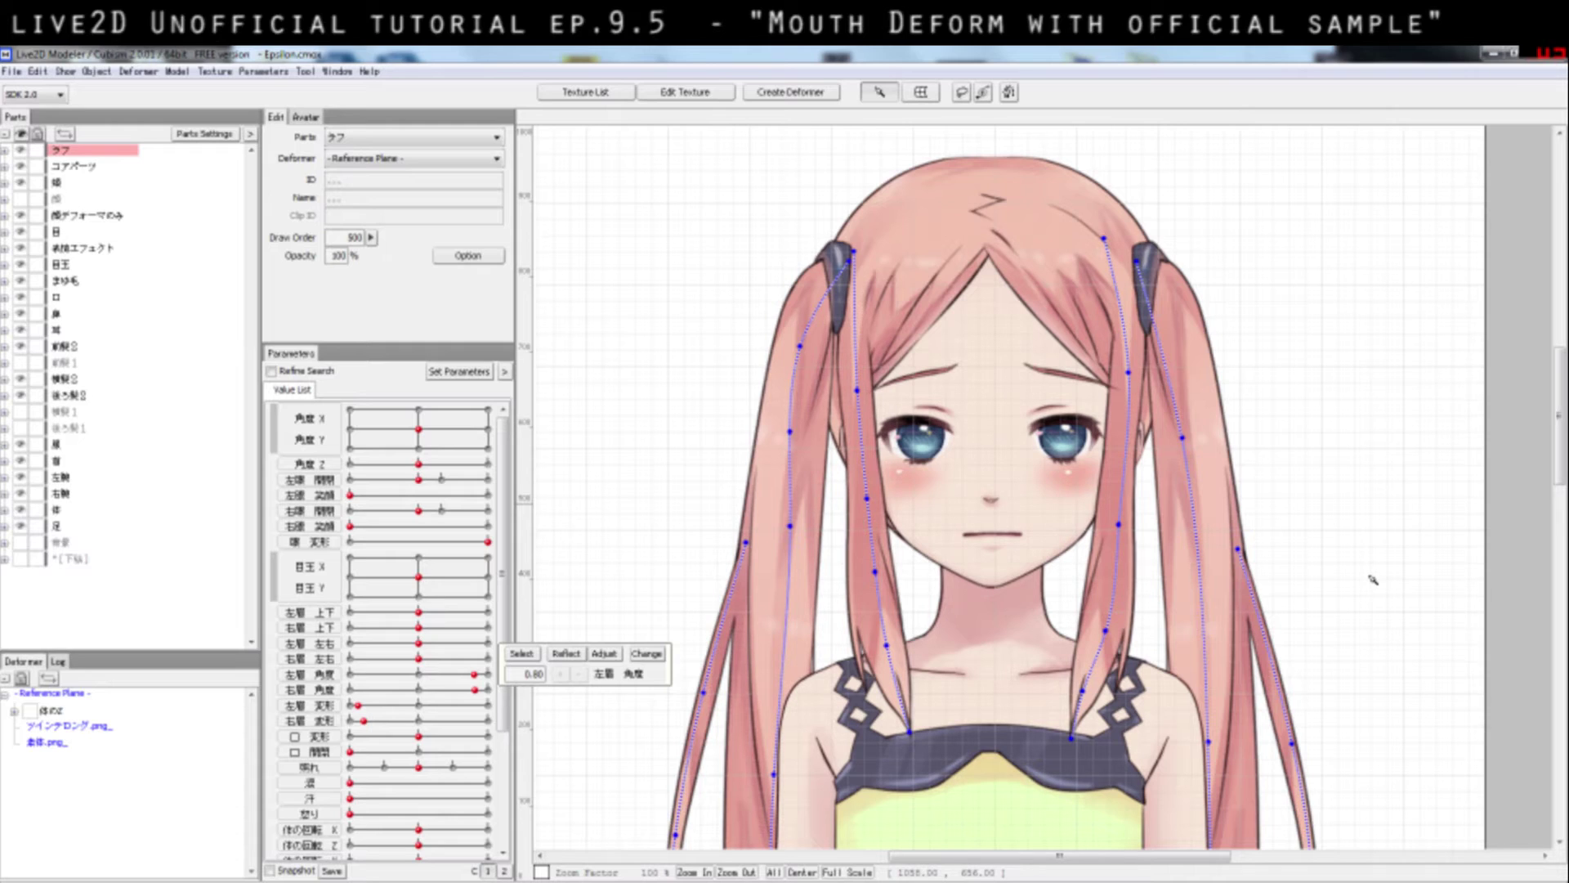
# - Reset both eyes and the eyebrow angles and shapes to their default key values
pyautogui.moveTo(418, 479); pyautogui.dragTo(441, 512)
pyautogui.click(442, 479)
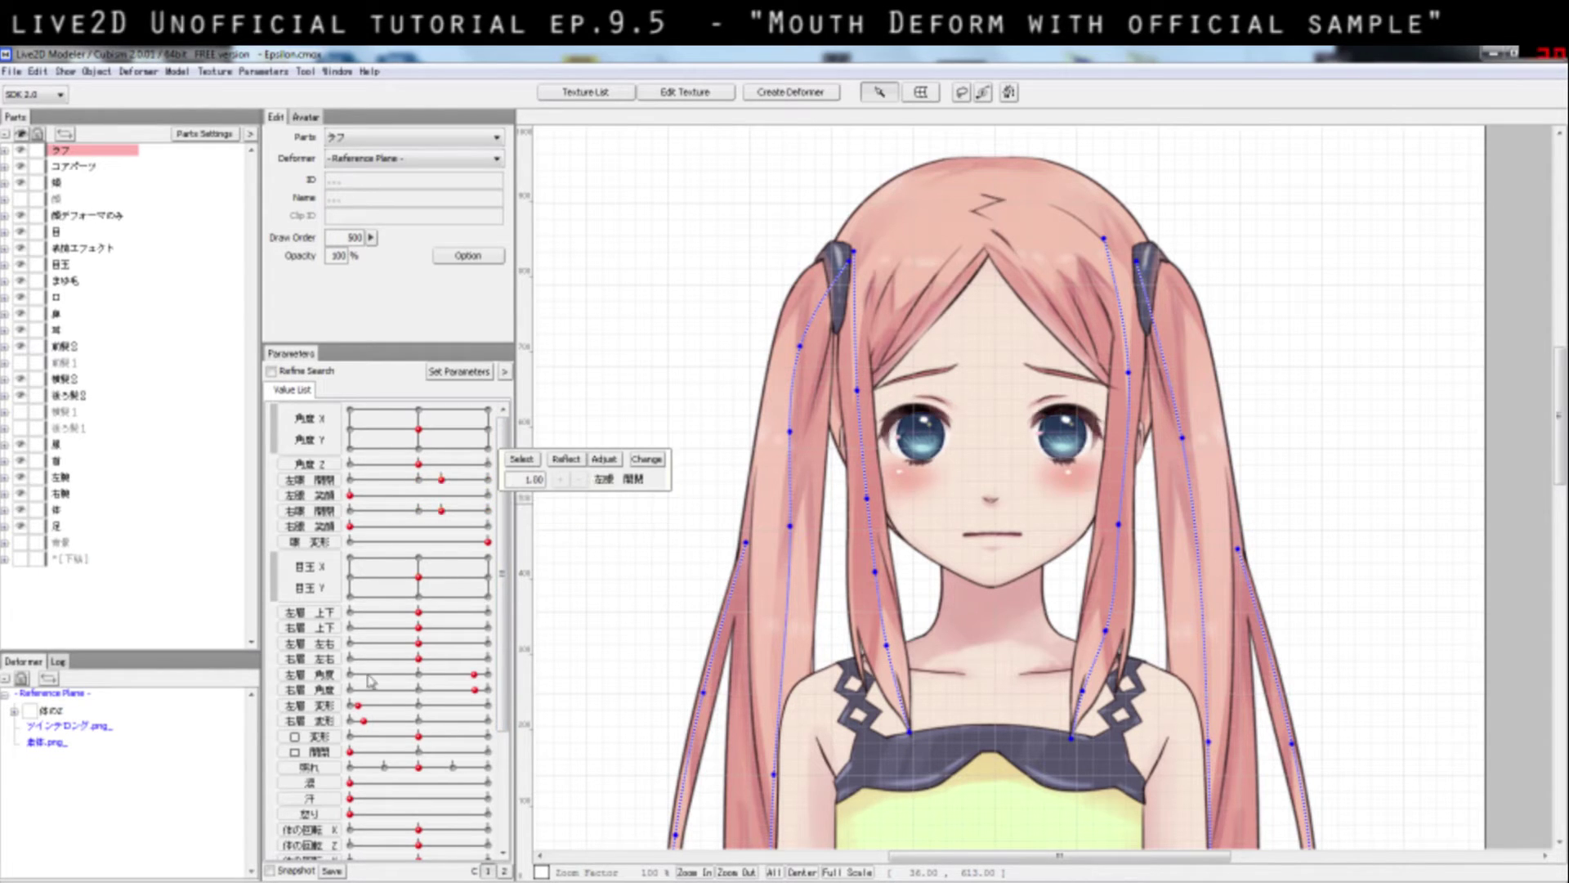
pyautogui.click(419, 689)
pyautogui.click(419, 675)
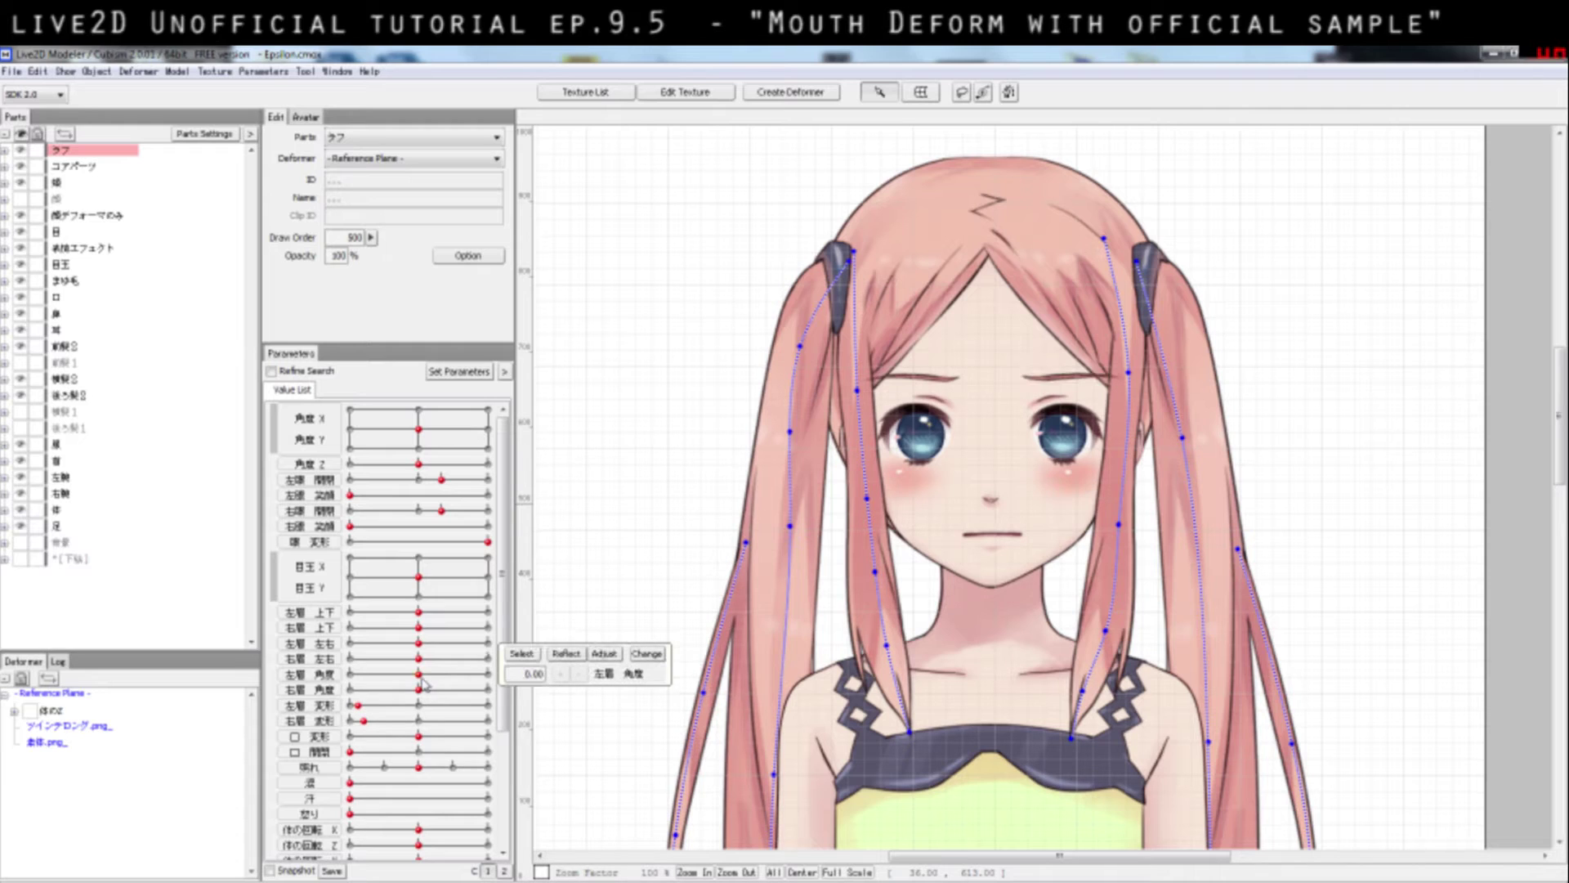
pyautogui.moveTo(421, 683)
pyautogui.mouseDown()
pyautogui.moveTo(347, 684)
pyautogui.moveTo(411, 682)
pyautogui.mouseUp()
pyautogui.click(418, 675)
pyautogui.click(418, 704)
pyautogui.click(418, 721)
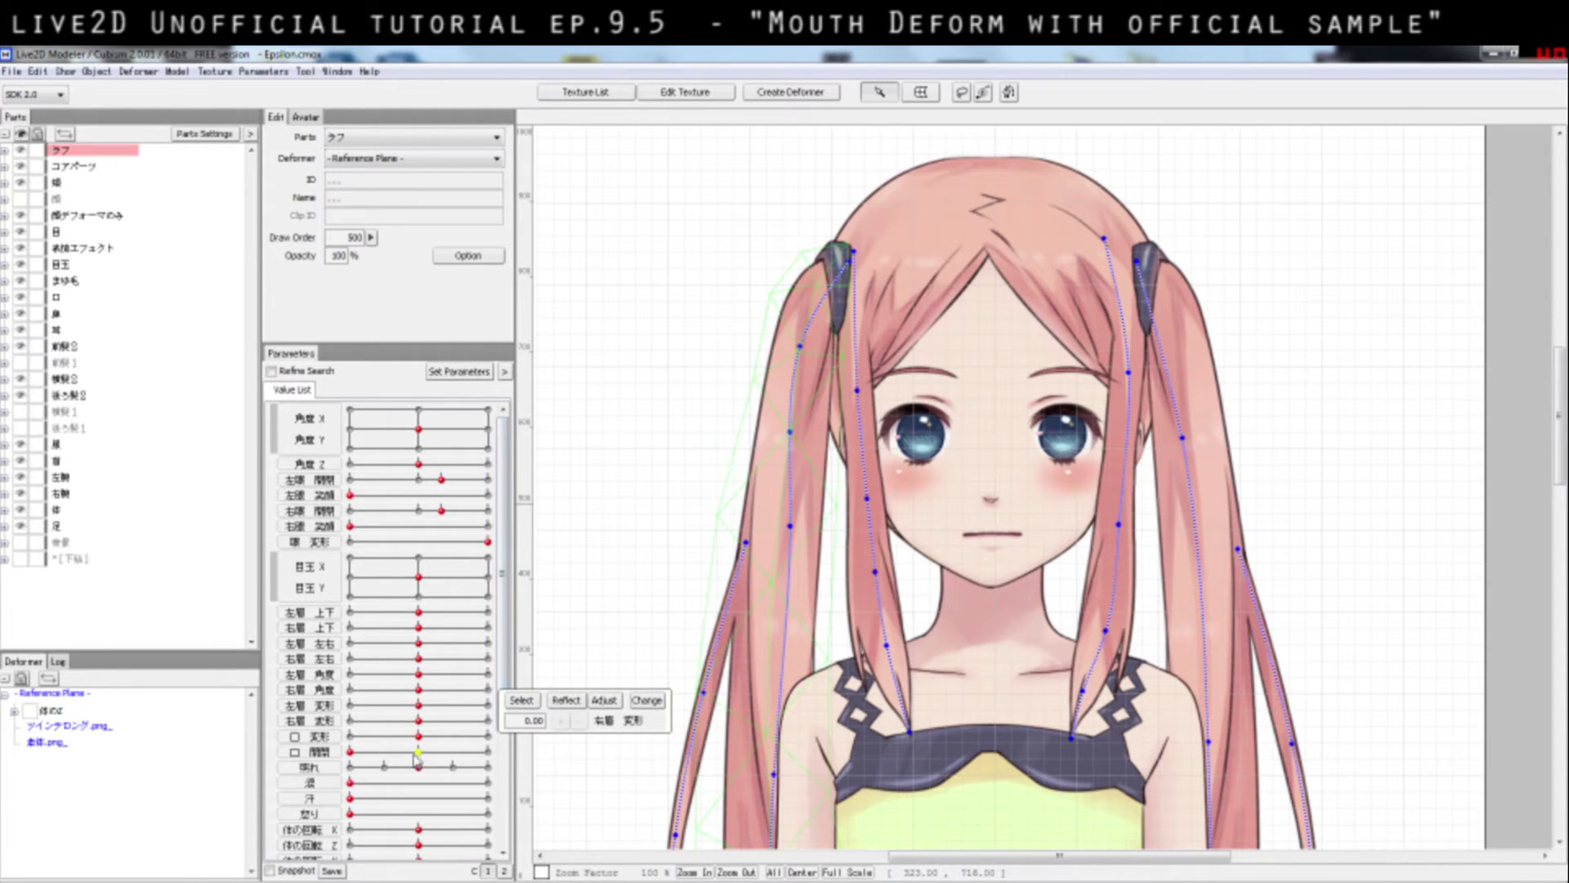
# - Set 口 変形 to 1.00 and 口 開閉 to 1.00 for a wide-open smile
pyautogui.moveTo(417, 752)
pyautogui.mouseDown()
pyautogui.moveTo(442, 748)
pyautogui.moveTo(419, 747)
pyautogui.mouseUp()
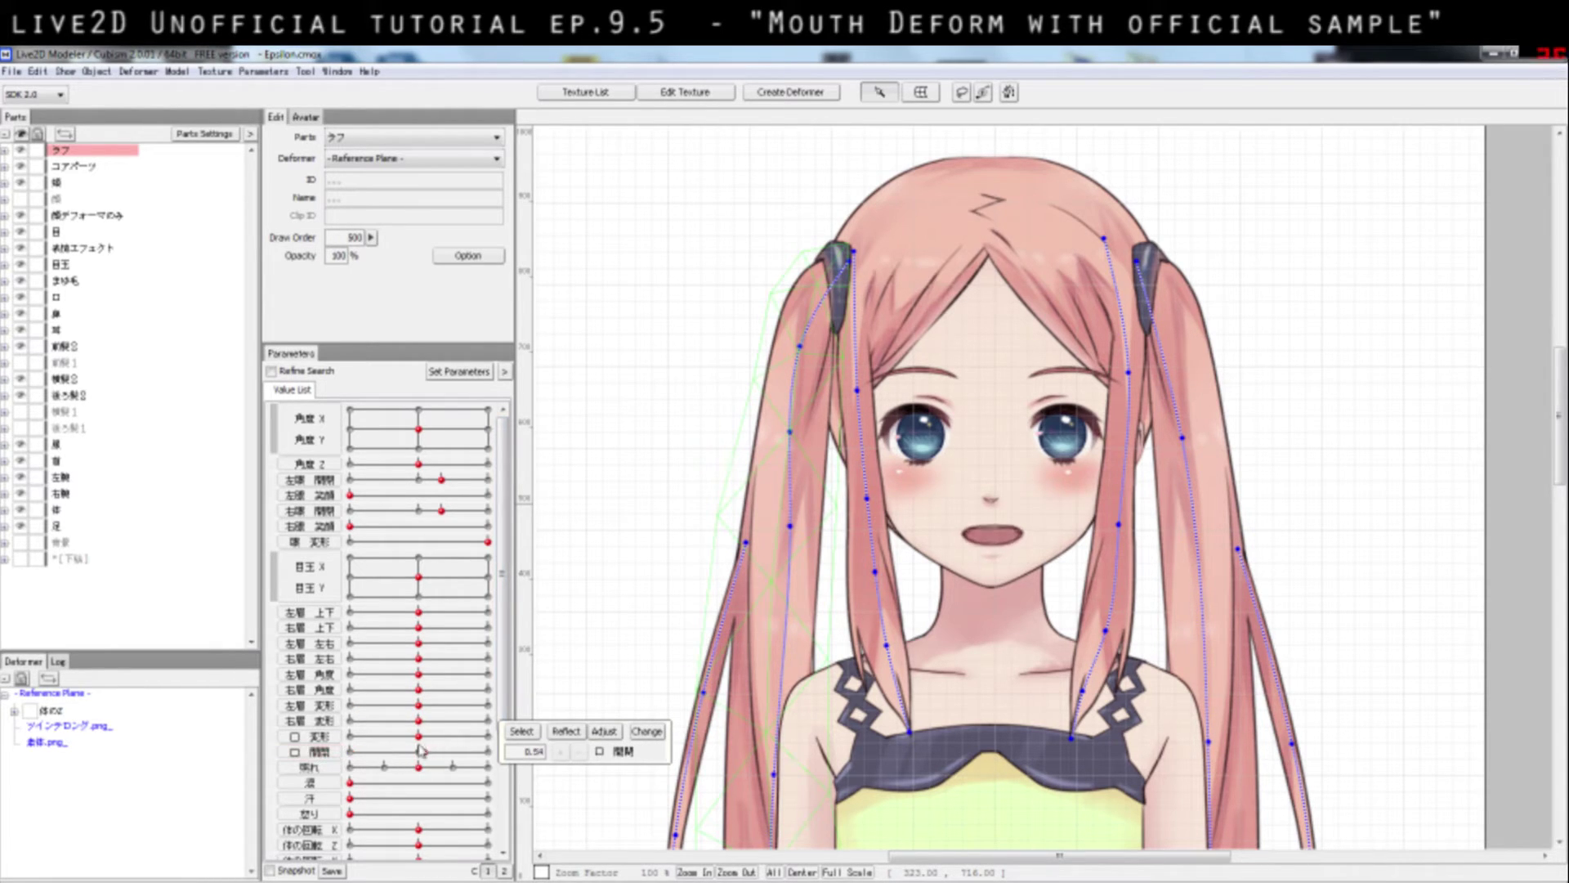
pyautogui.click(317, 736)
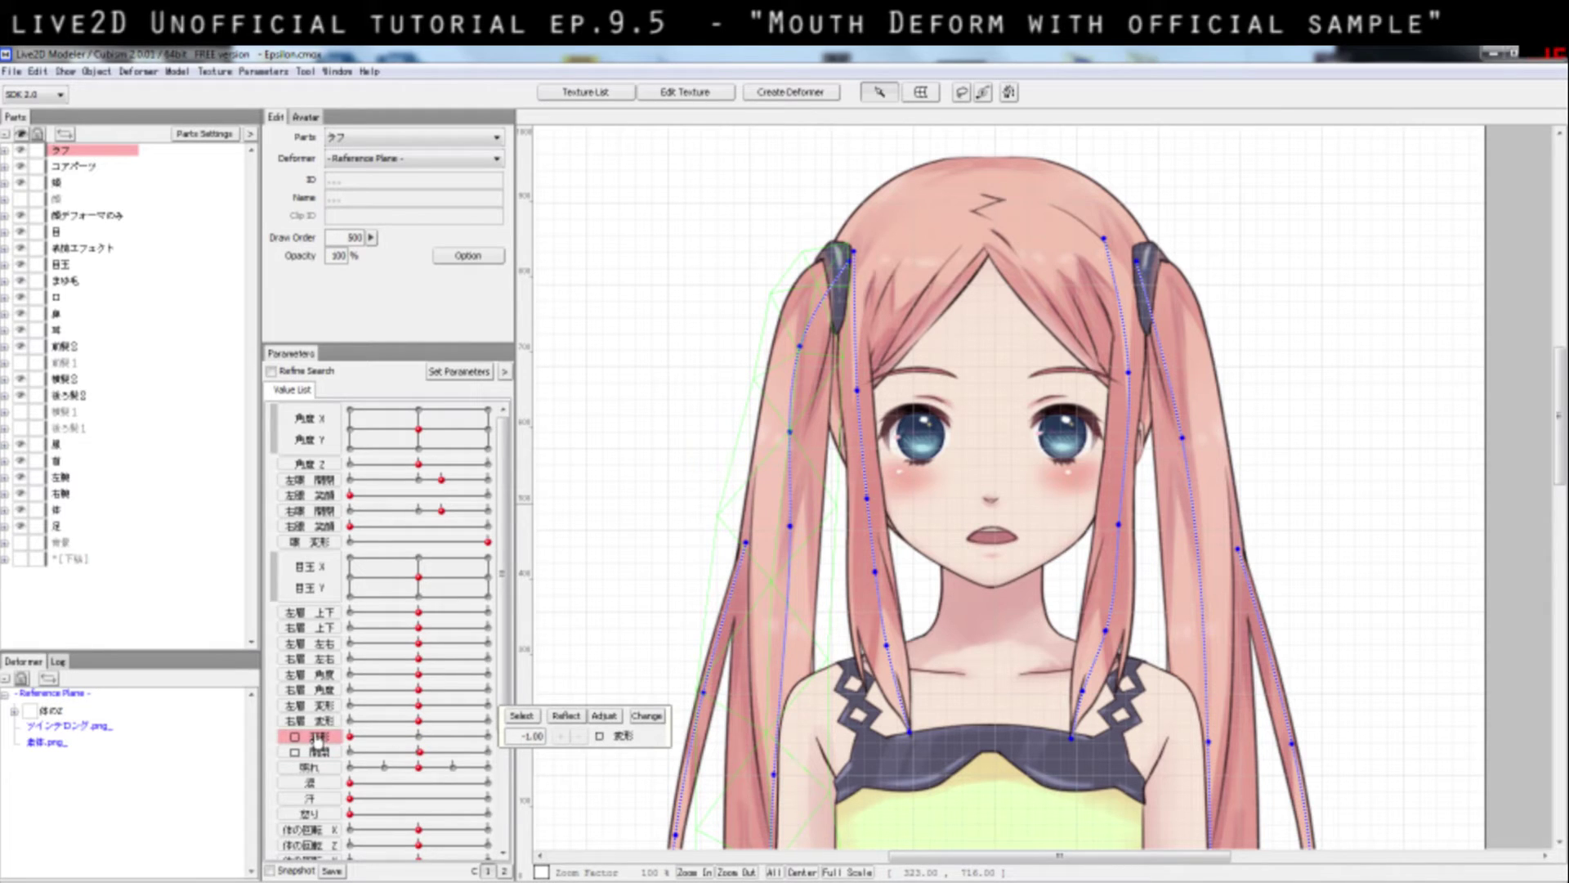
pyautogui.moveTo(349, 736); pyautogui.dragTo(544, 757)
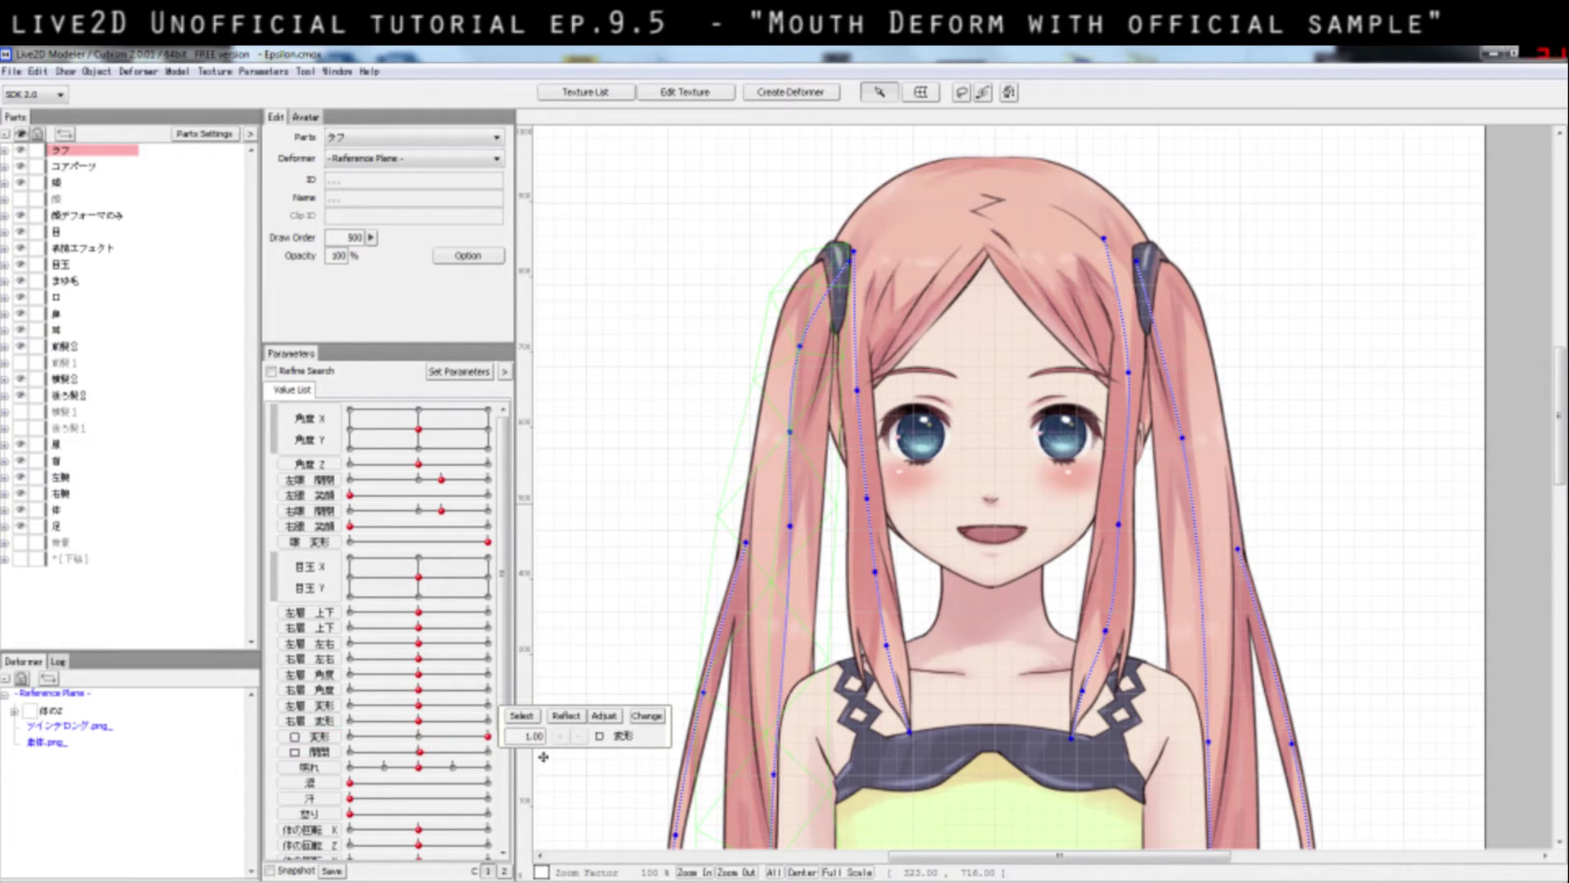
pyautogui.moveTo(419, 751)
pyautogui.mouseDown()
pyautogui.moveTo(332, 772)
pyautogui.moveTo(422, 772)
pyautogui.mouseUp()
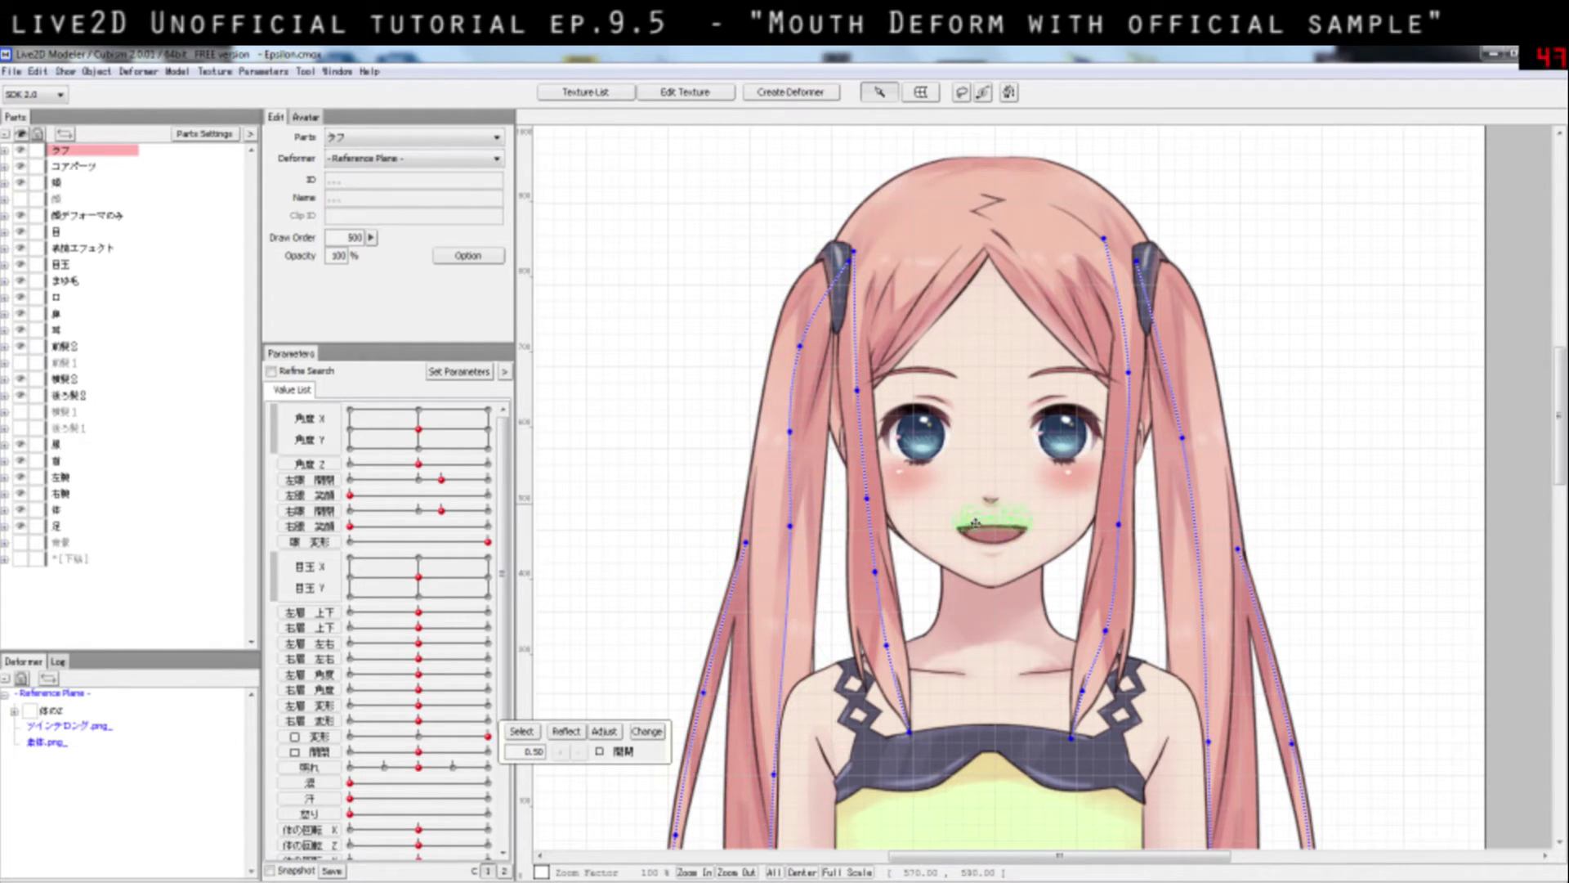
pyautogui.moveTo(416, 760); pyautogui.dragTo(516, 737)
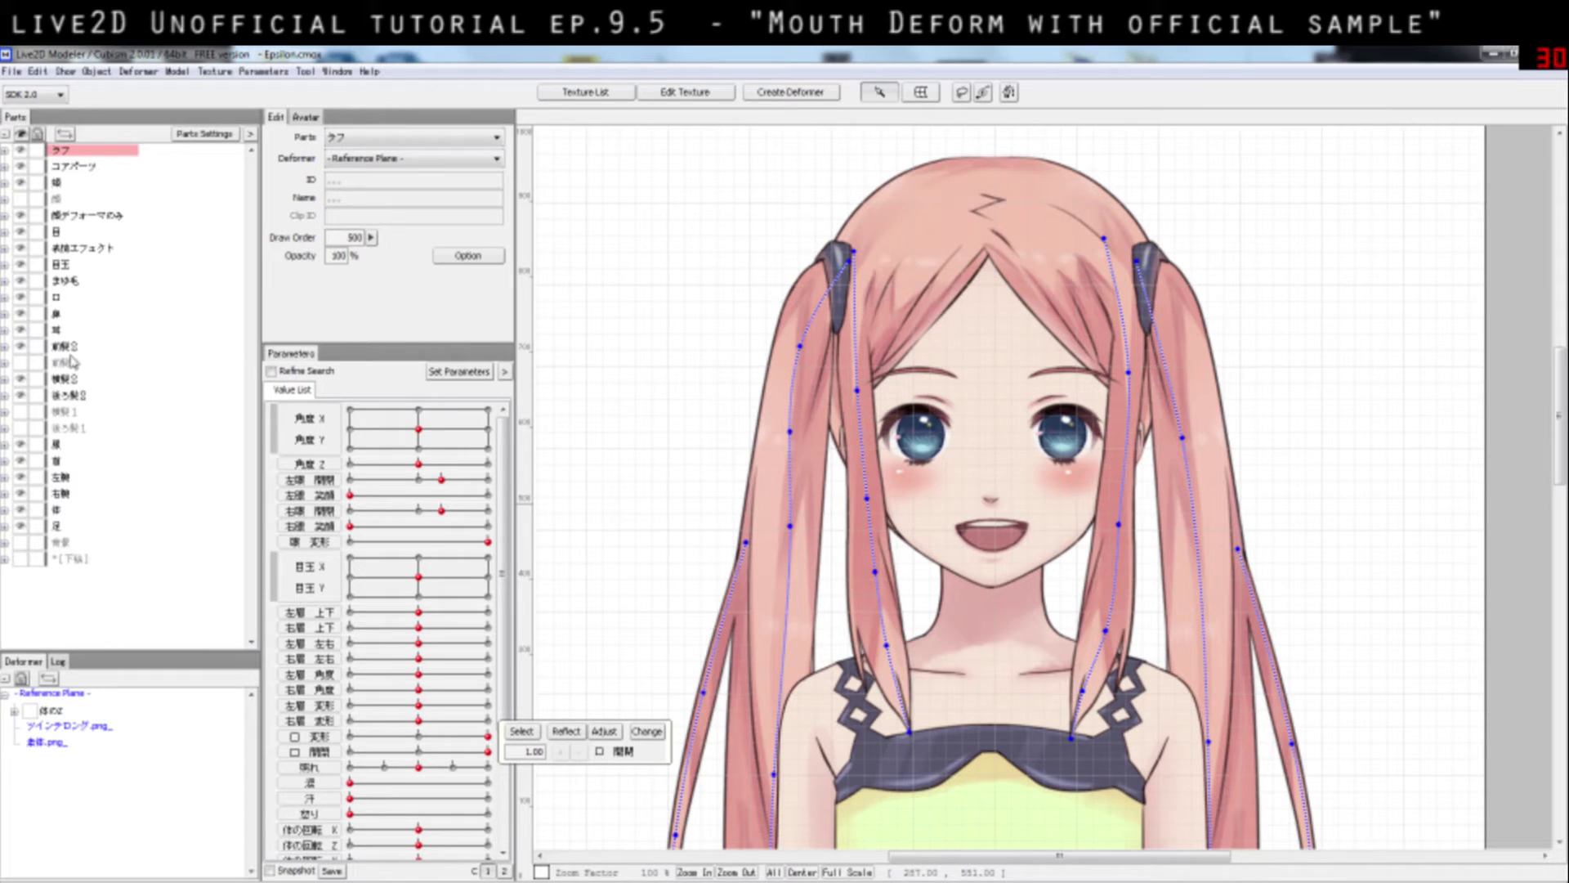
# - Expand the 口 part's Drawing folder to list D_MOUTH.00–D_MOUTH.04 and view the D_MOUTH.01 mesh
pyautogui.click(5, 297)
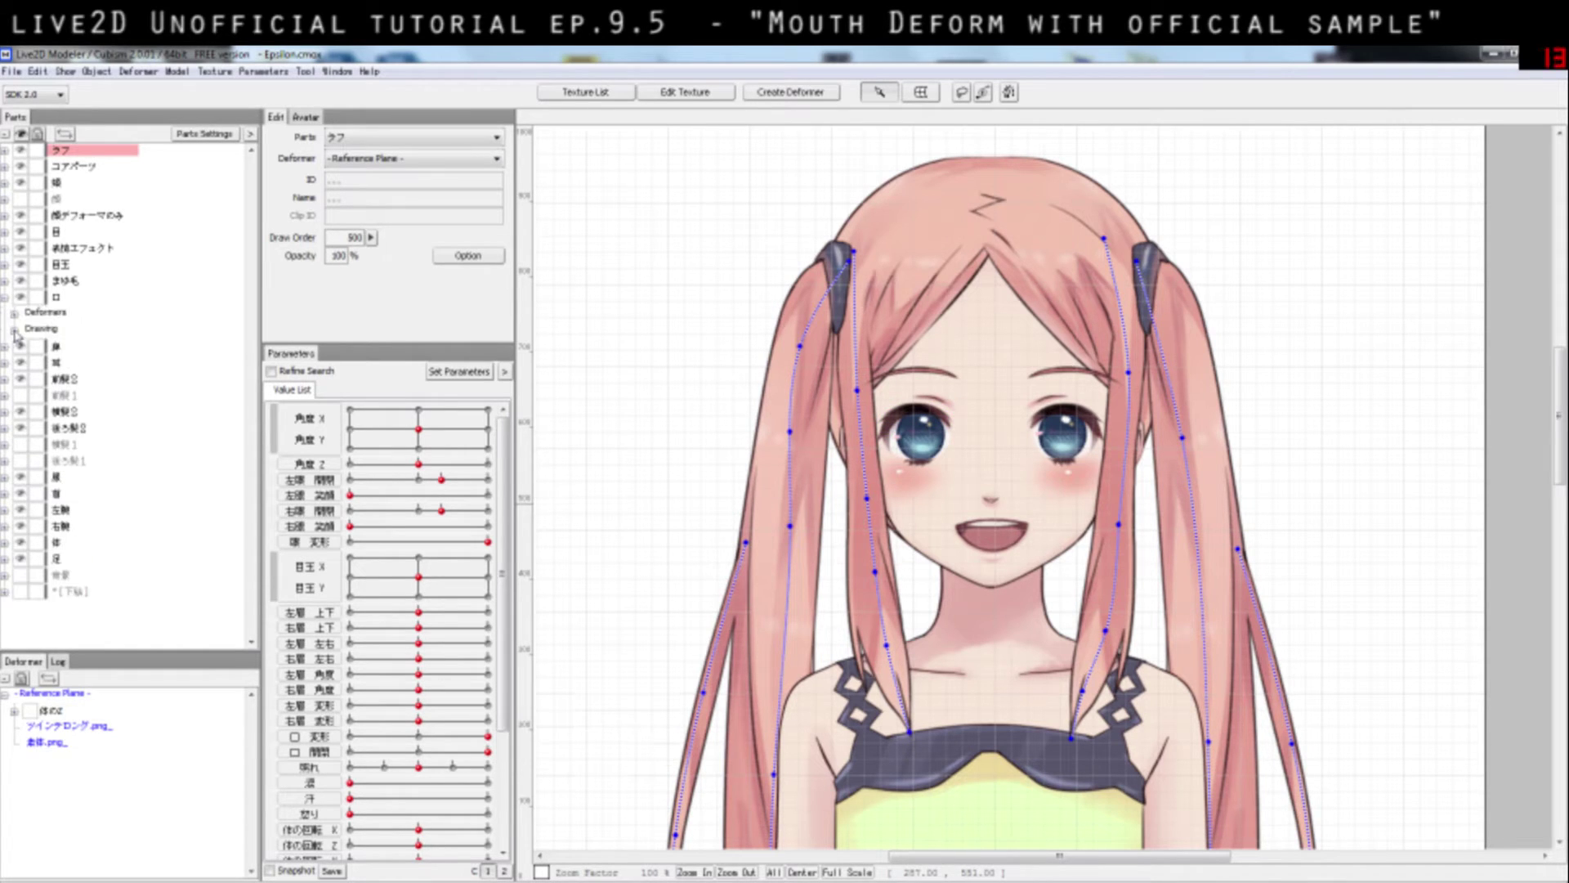
pyautogui.click(14, 331)
pyautogui.click(90, 364)
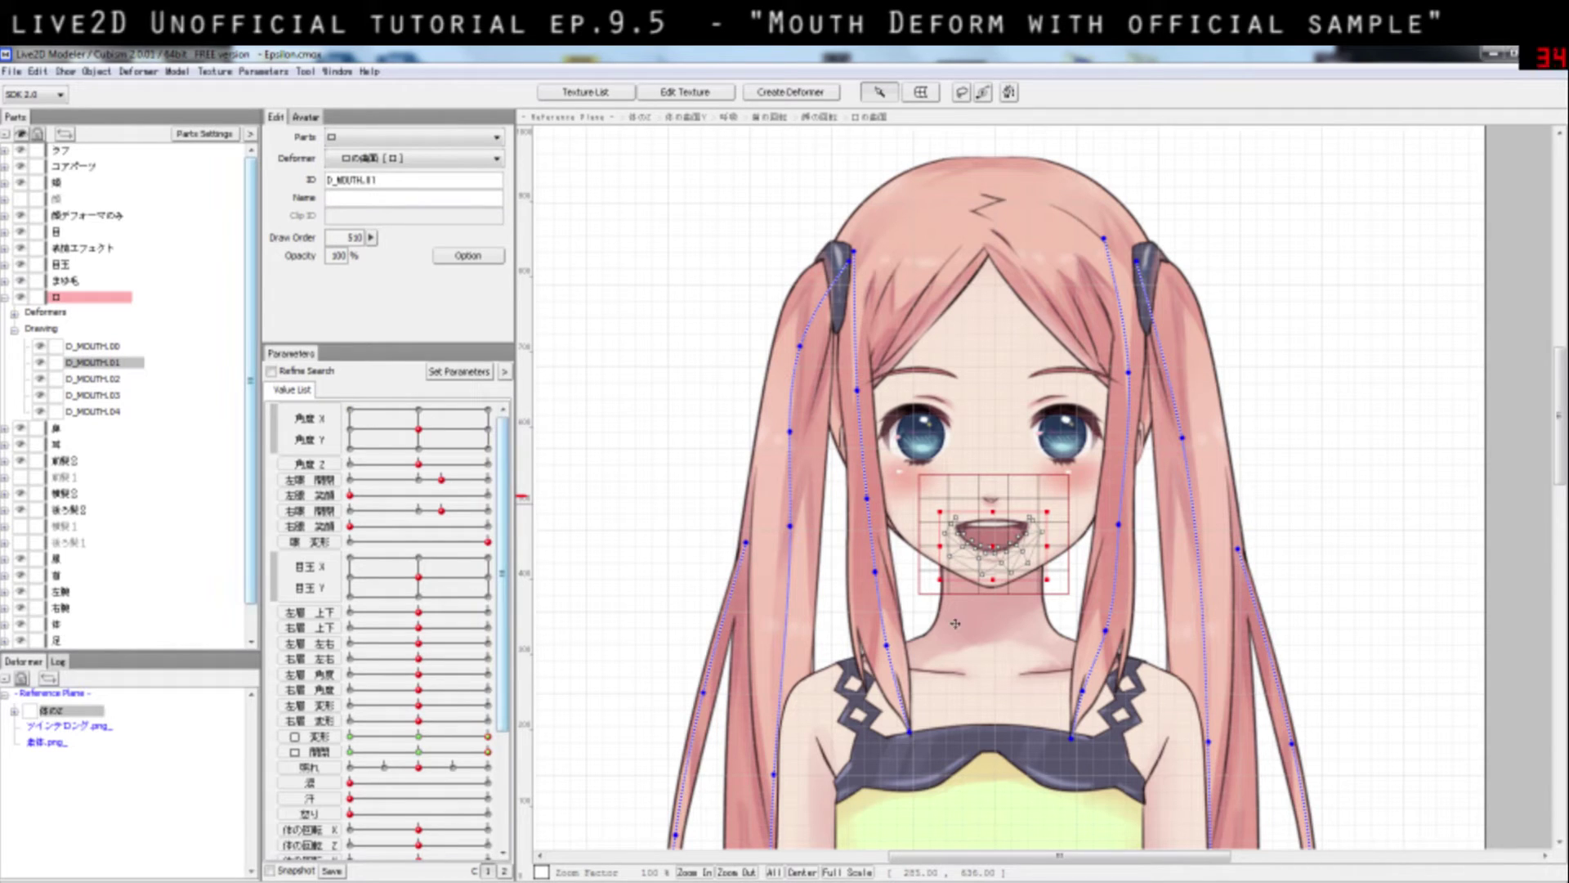
pyautogui.click(1129, 594)
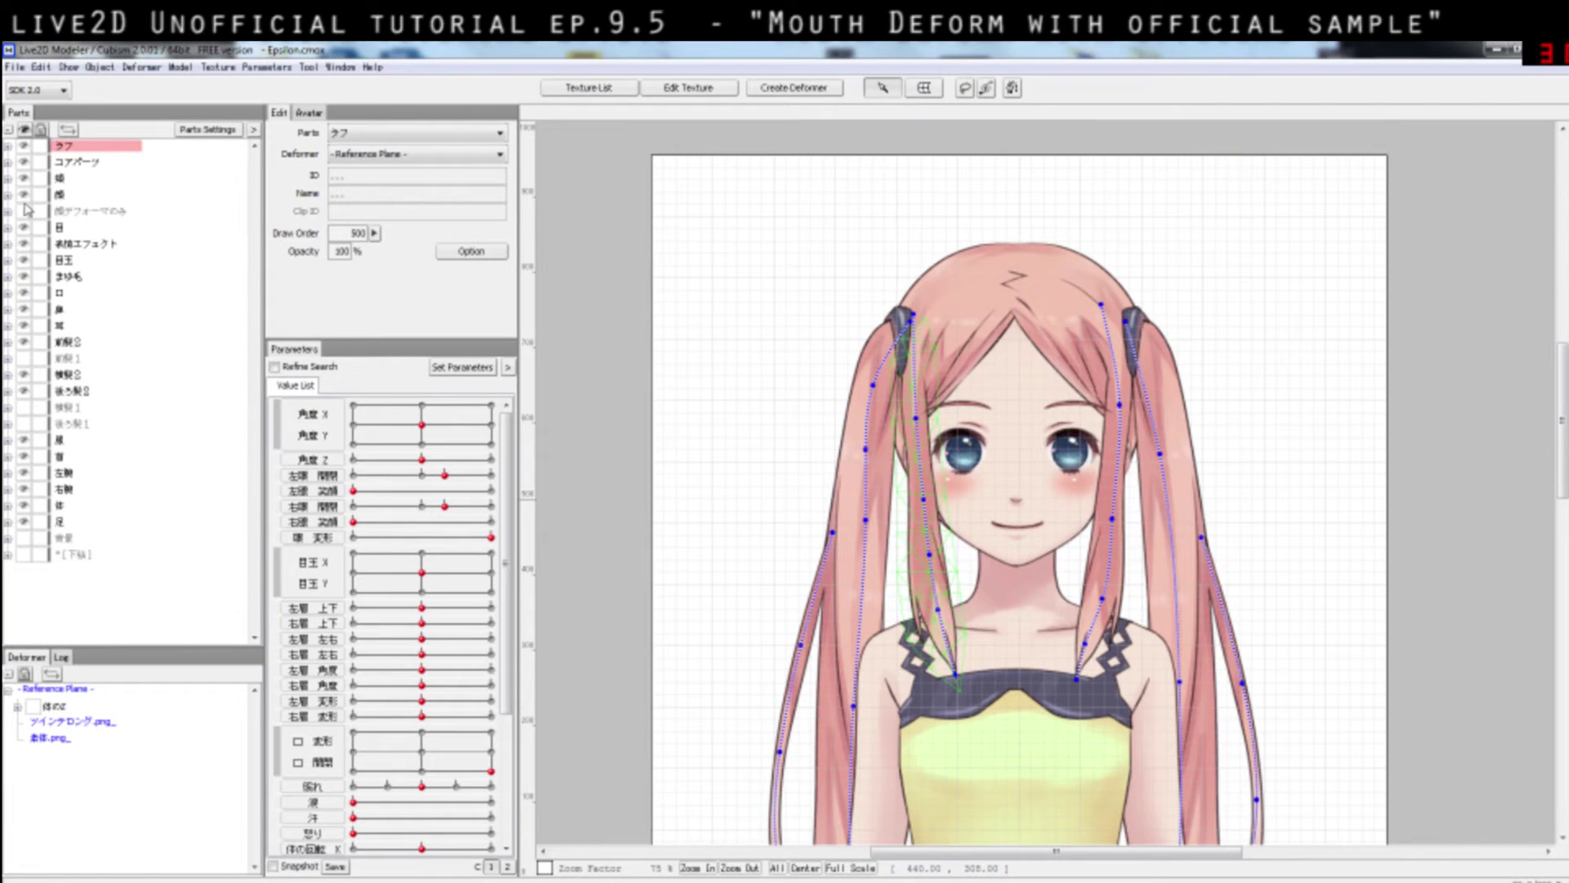
pyautogui.click(25, 206)
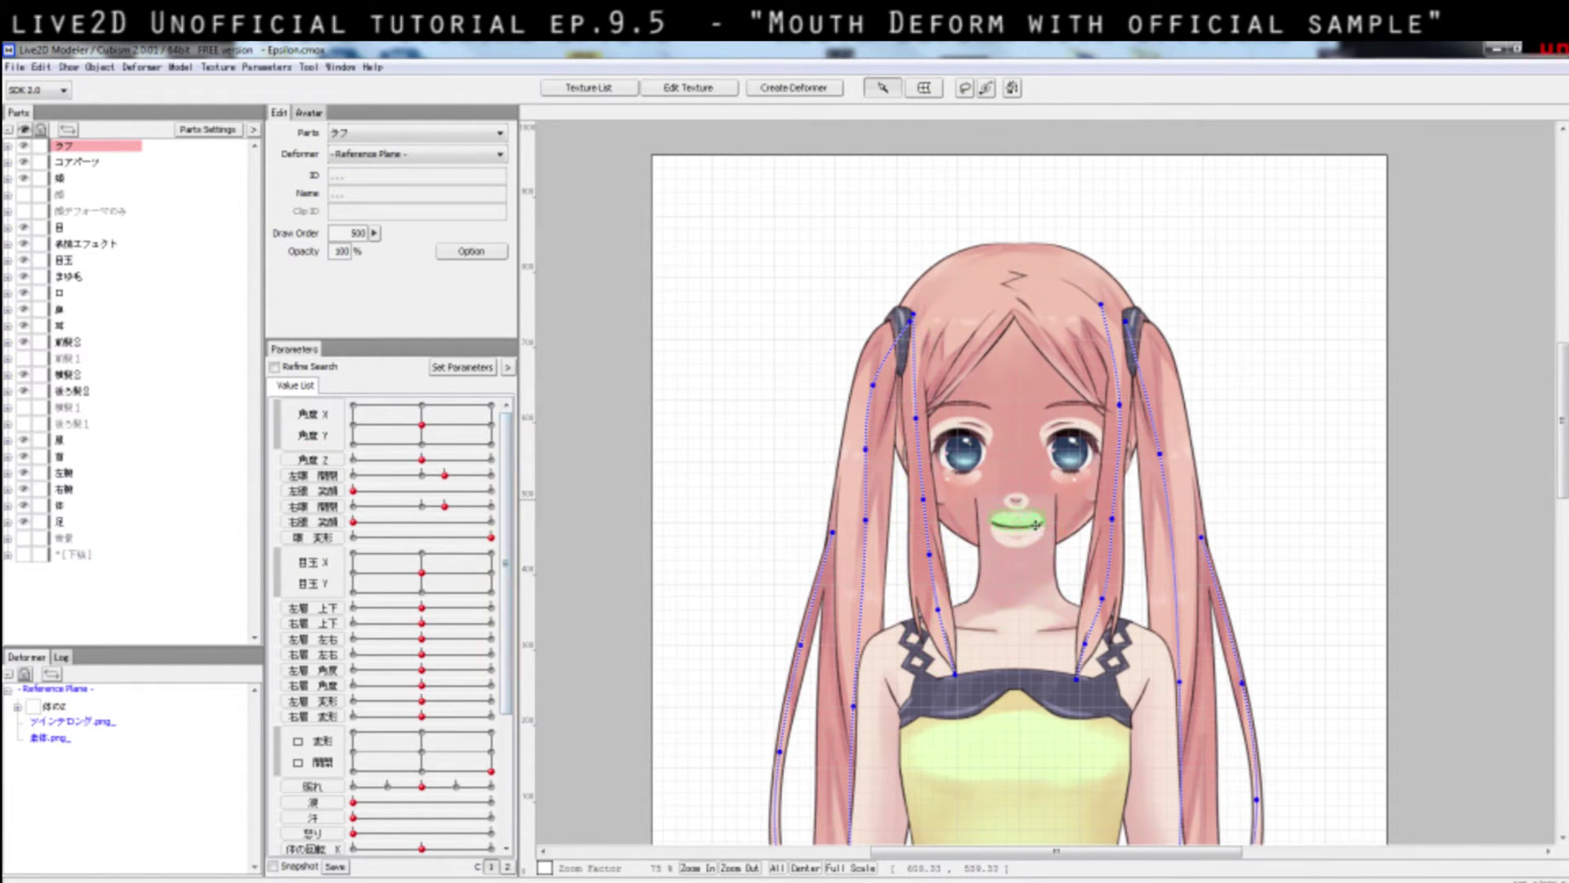
# - Hide the 首 neck part in the Parts panel
pyautogui.scroll(1, 1320, 524)
pyautogui.scroll(1, 1206, 513)
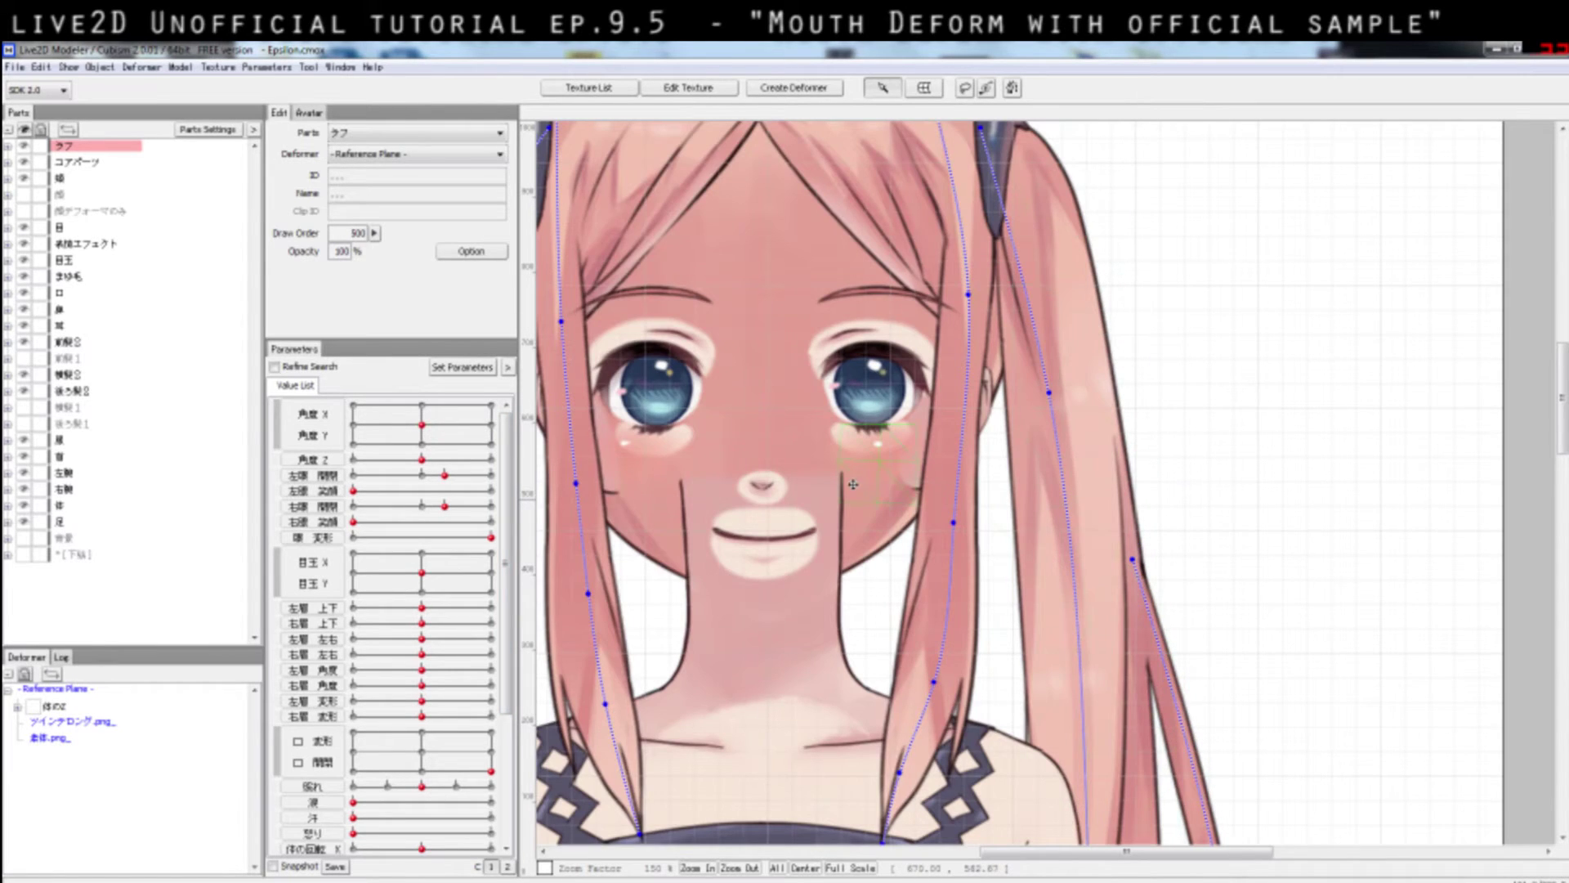
pyautogui.scroll(-1, 852, 484)
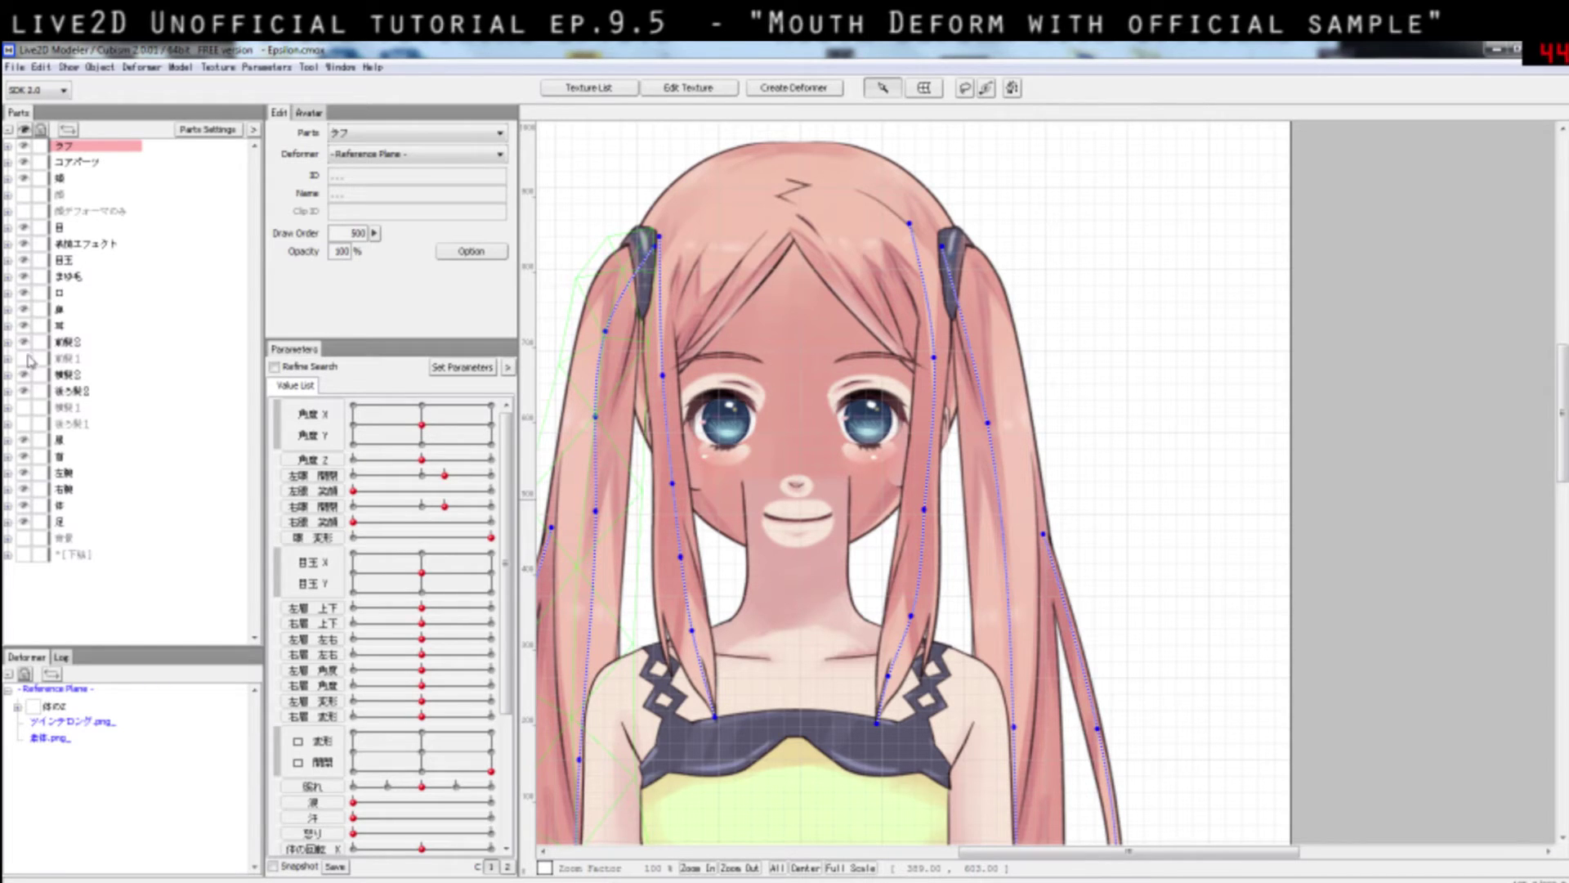
pyautogui.click(24, 456)
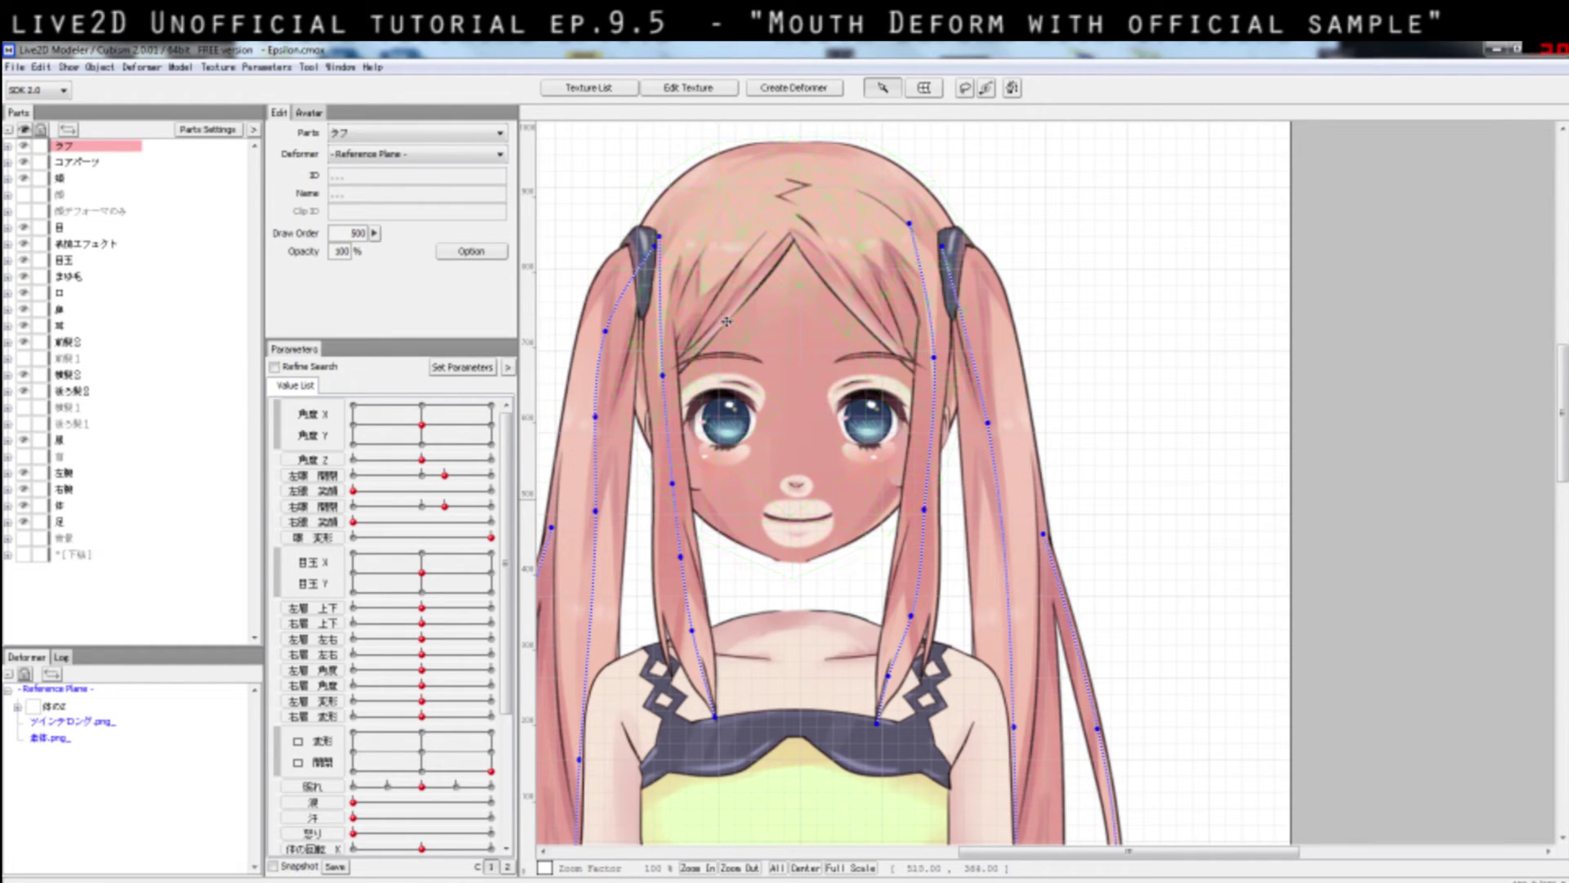
# - Select the mouth deformer on the canvas and hide the nose part
pyautogui.click(810, 520)
pyautogui.scroll(2, 813, 521)
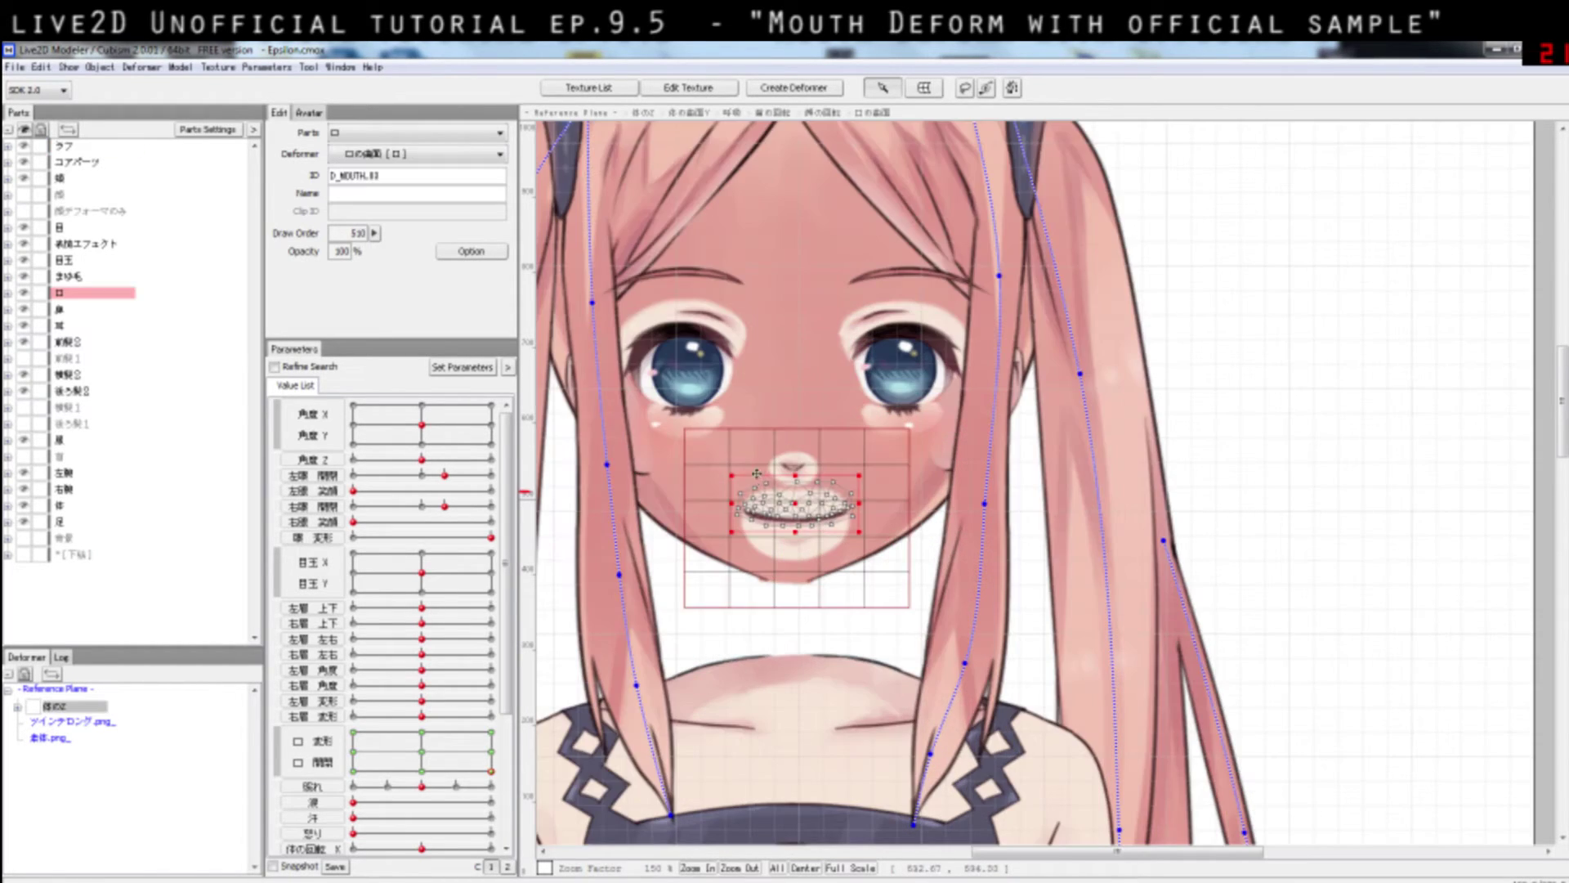
pyautogui.click(24, 310)
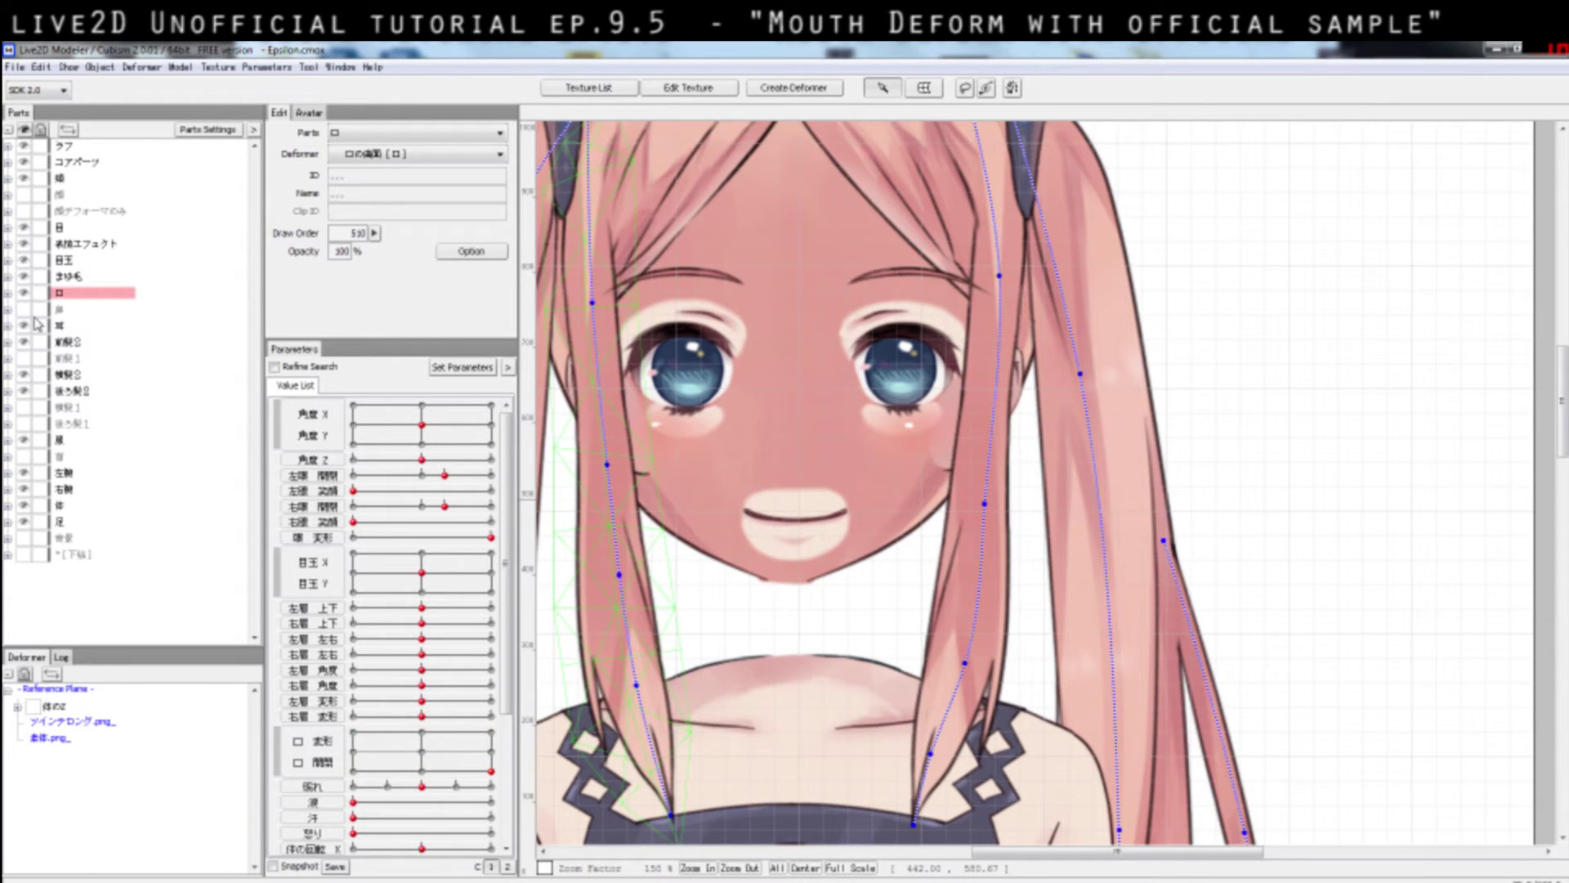
pyautogui.scroll(1, 813, 502)
pyautogui.click(813, 502)
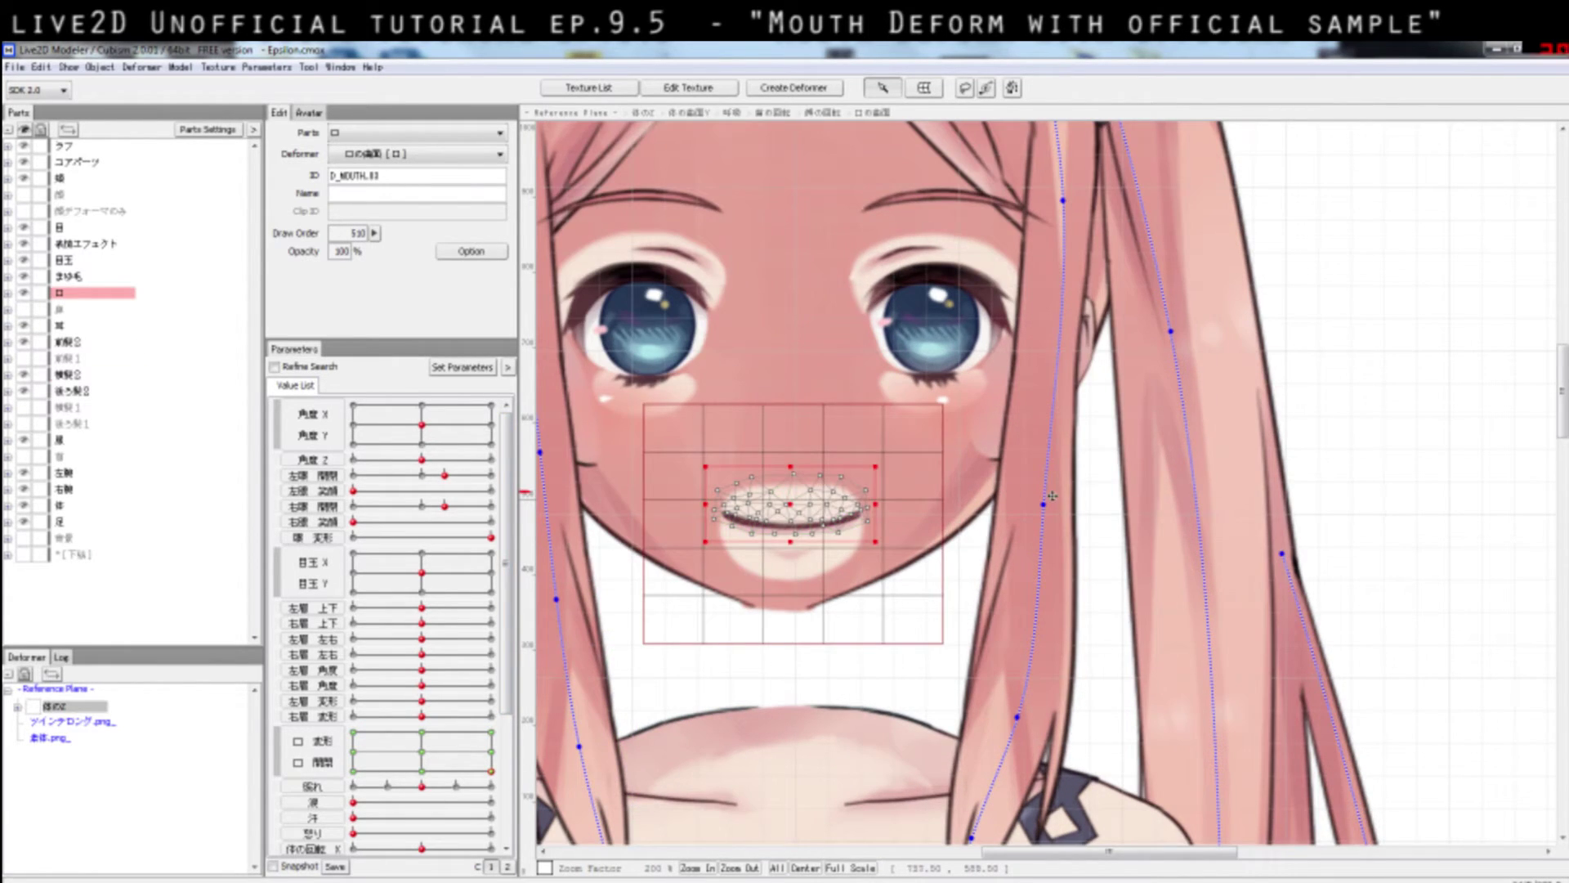
pyautogui.click(1052, 496)
# - Open the mouth with the 口 変形/開閉 pad and expand the 口 part to list its drawings
pyautogui.click(439, 732)
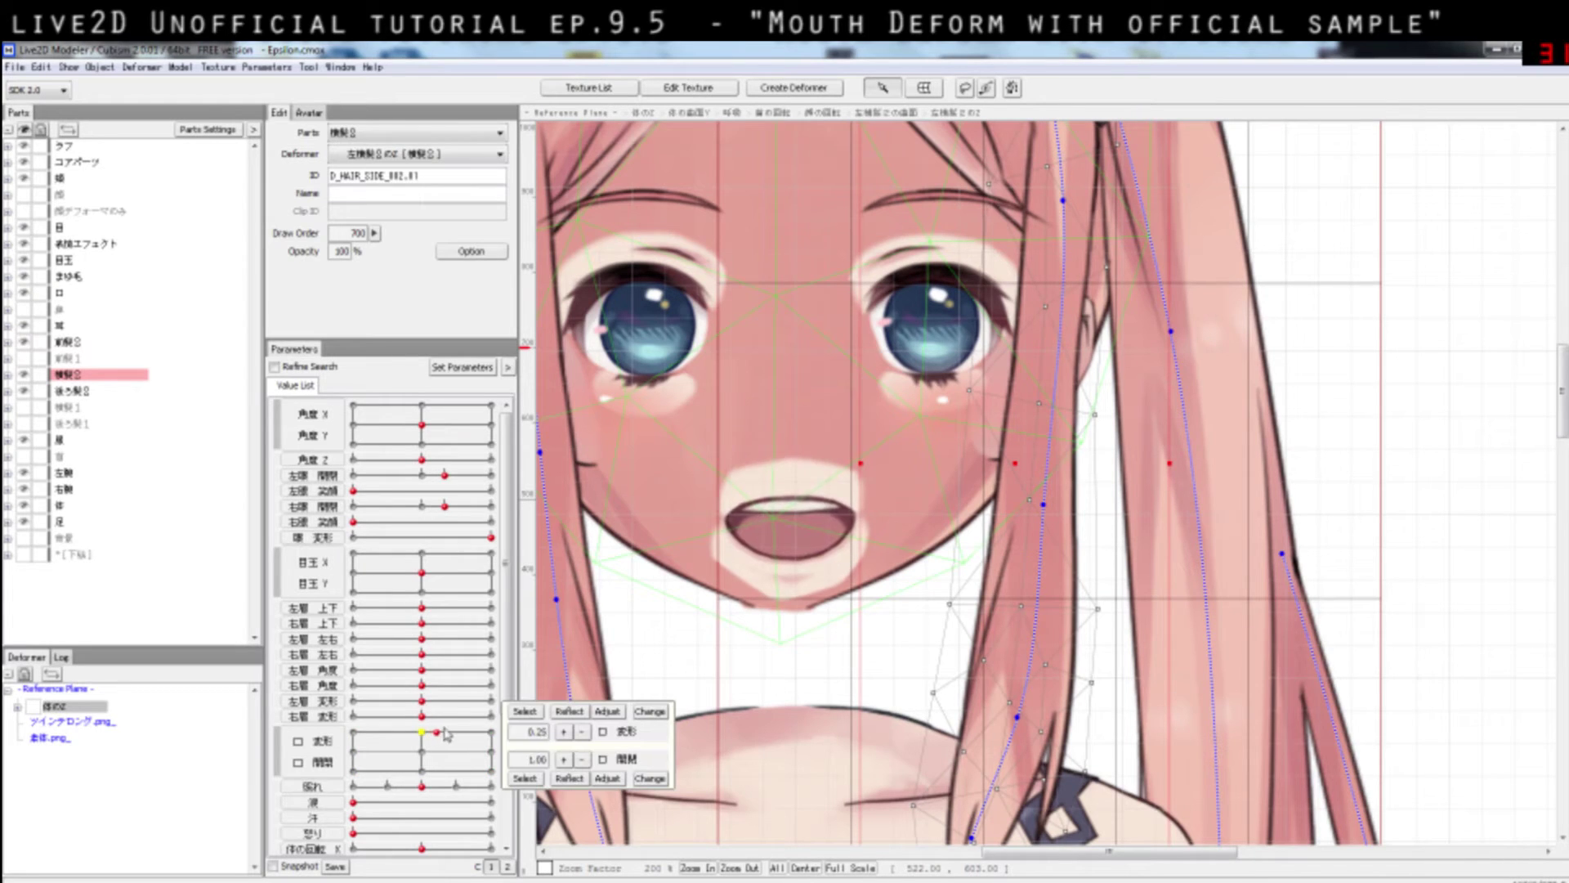
pyautogui.moveTo(446, 734)
pyautogui.mouseDown()
pyautogui.moveTo(491, 737)
pyautogui.moveTo(486, 761)
pyautogui.moveTo(416, 742)
pyautogui.moveTo(483, 711)
pyautogui.moveTo(462, 729)
pyautogui.moveTo(420, 721)
pyautogui.mouseUp()
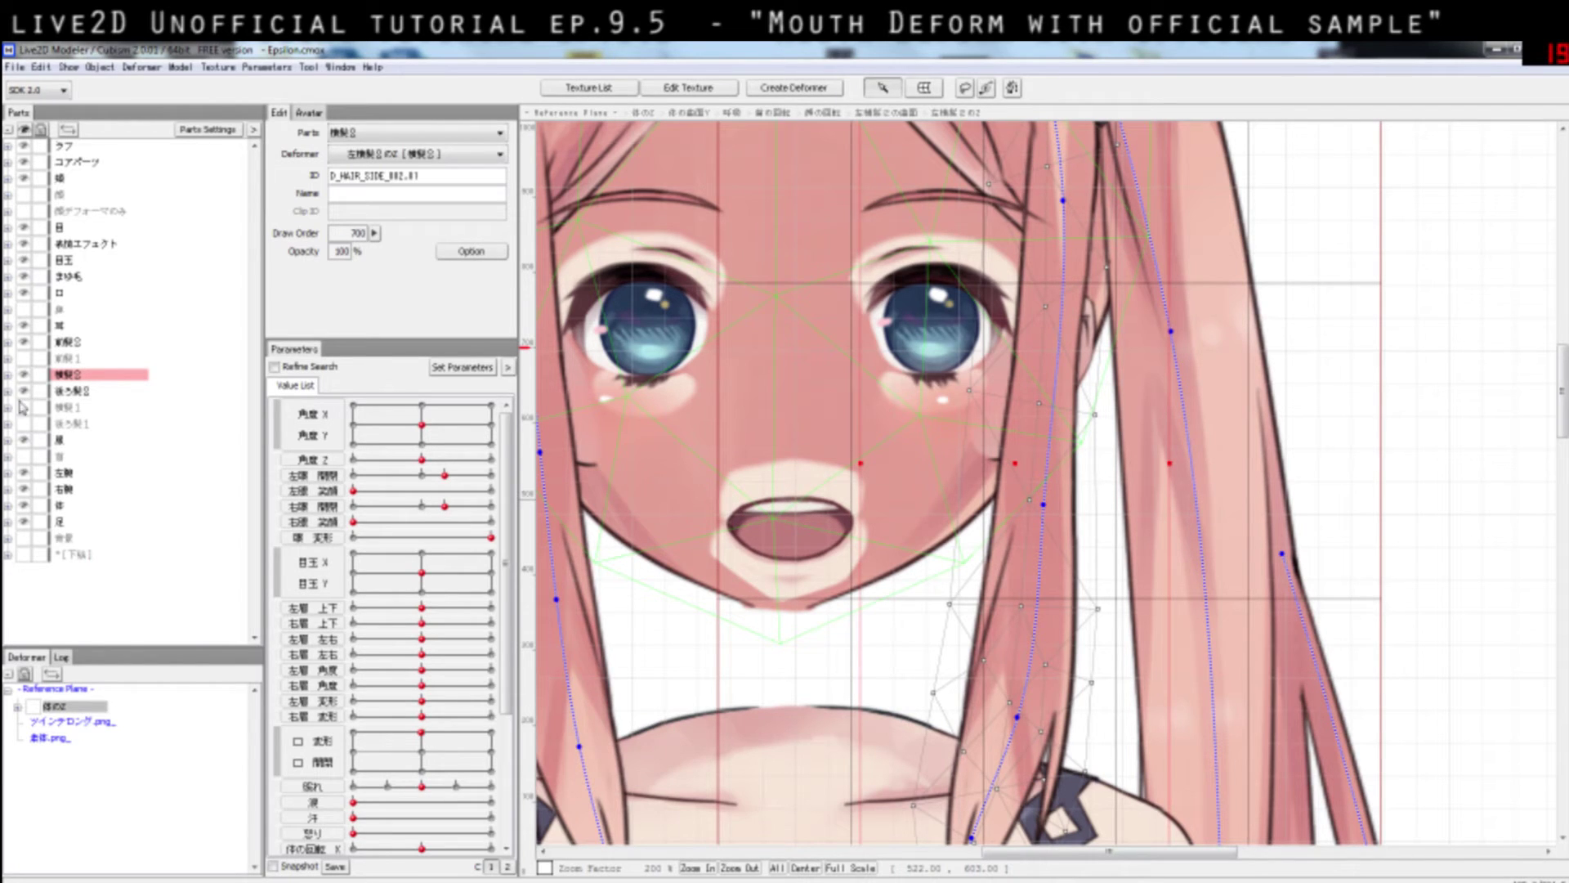
pyautogui.click(9, 298)
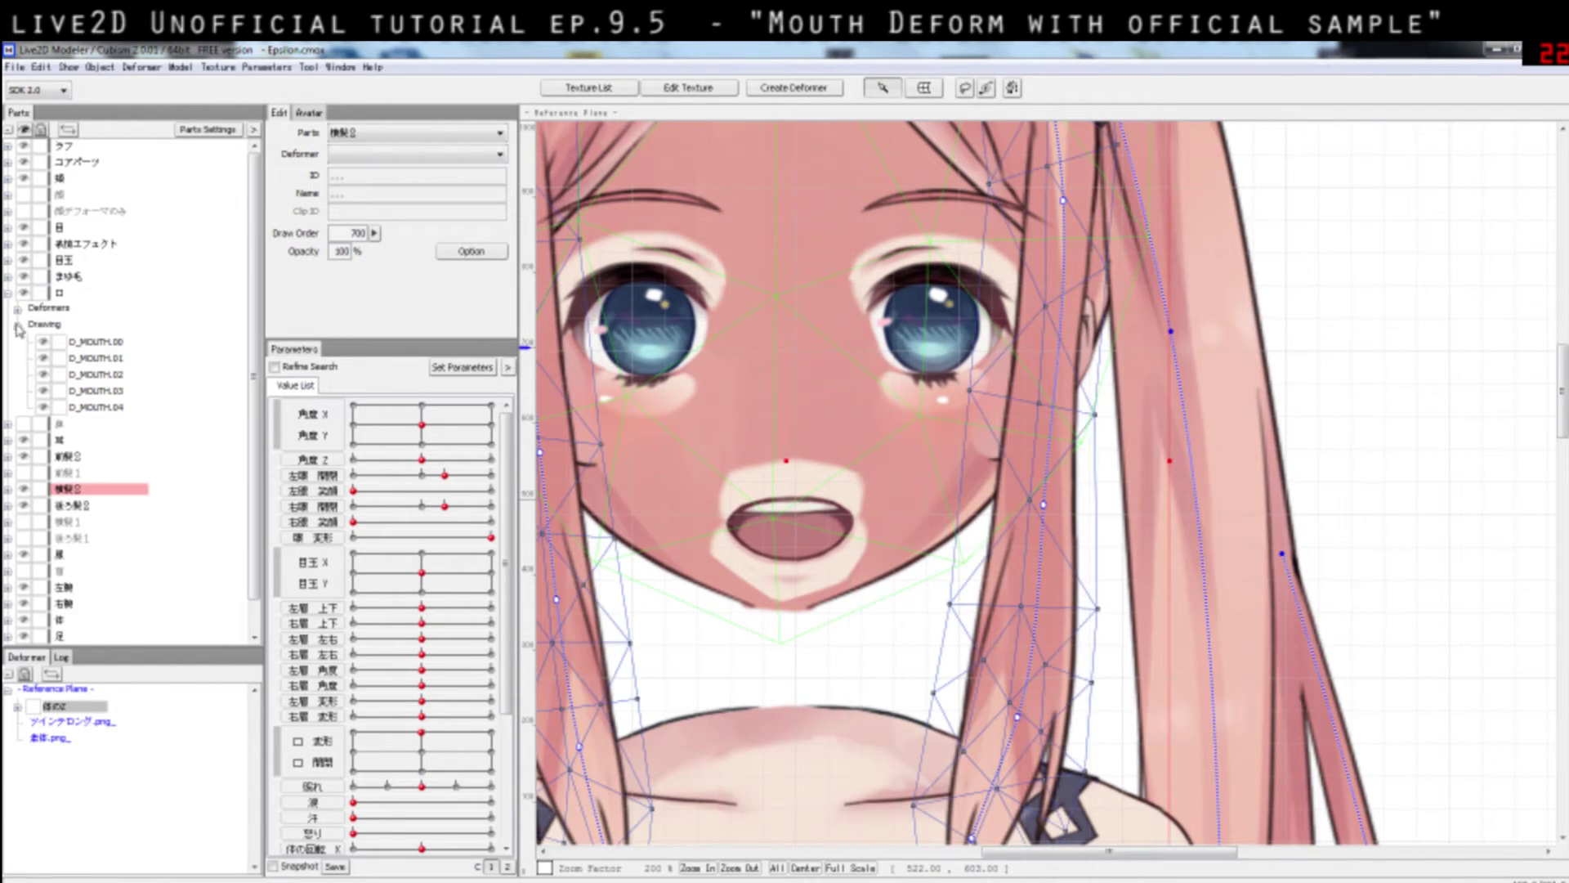
pyautogui.click(96, 358)
pyautogui.click(109, 374)
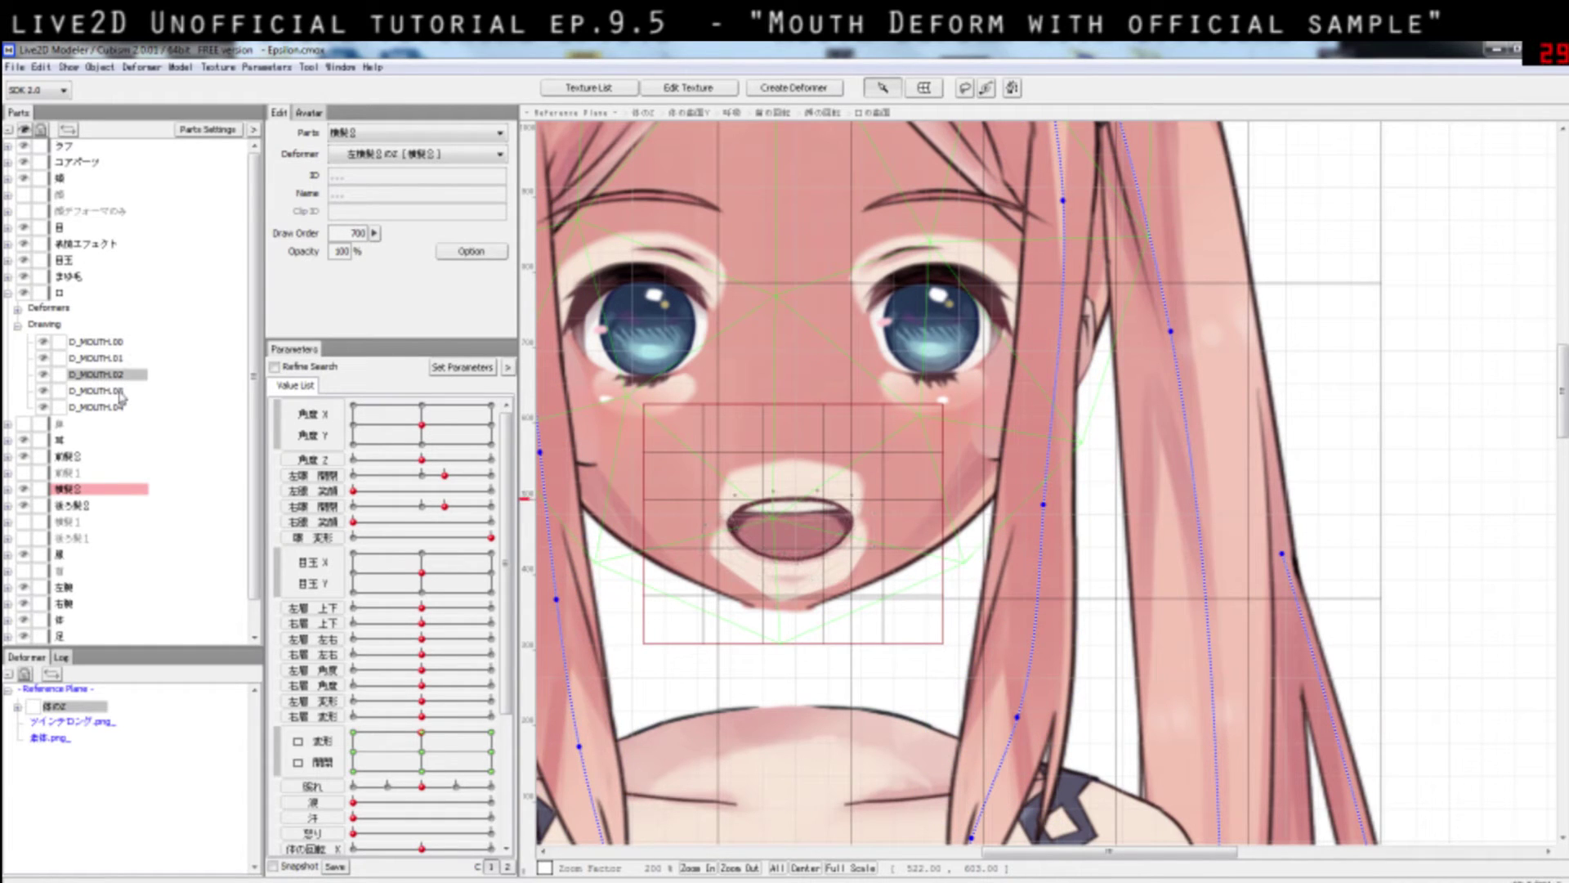
pyautogui.click(120, 423)
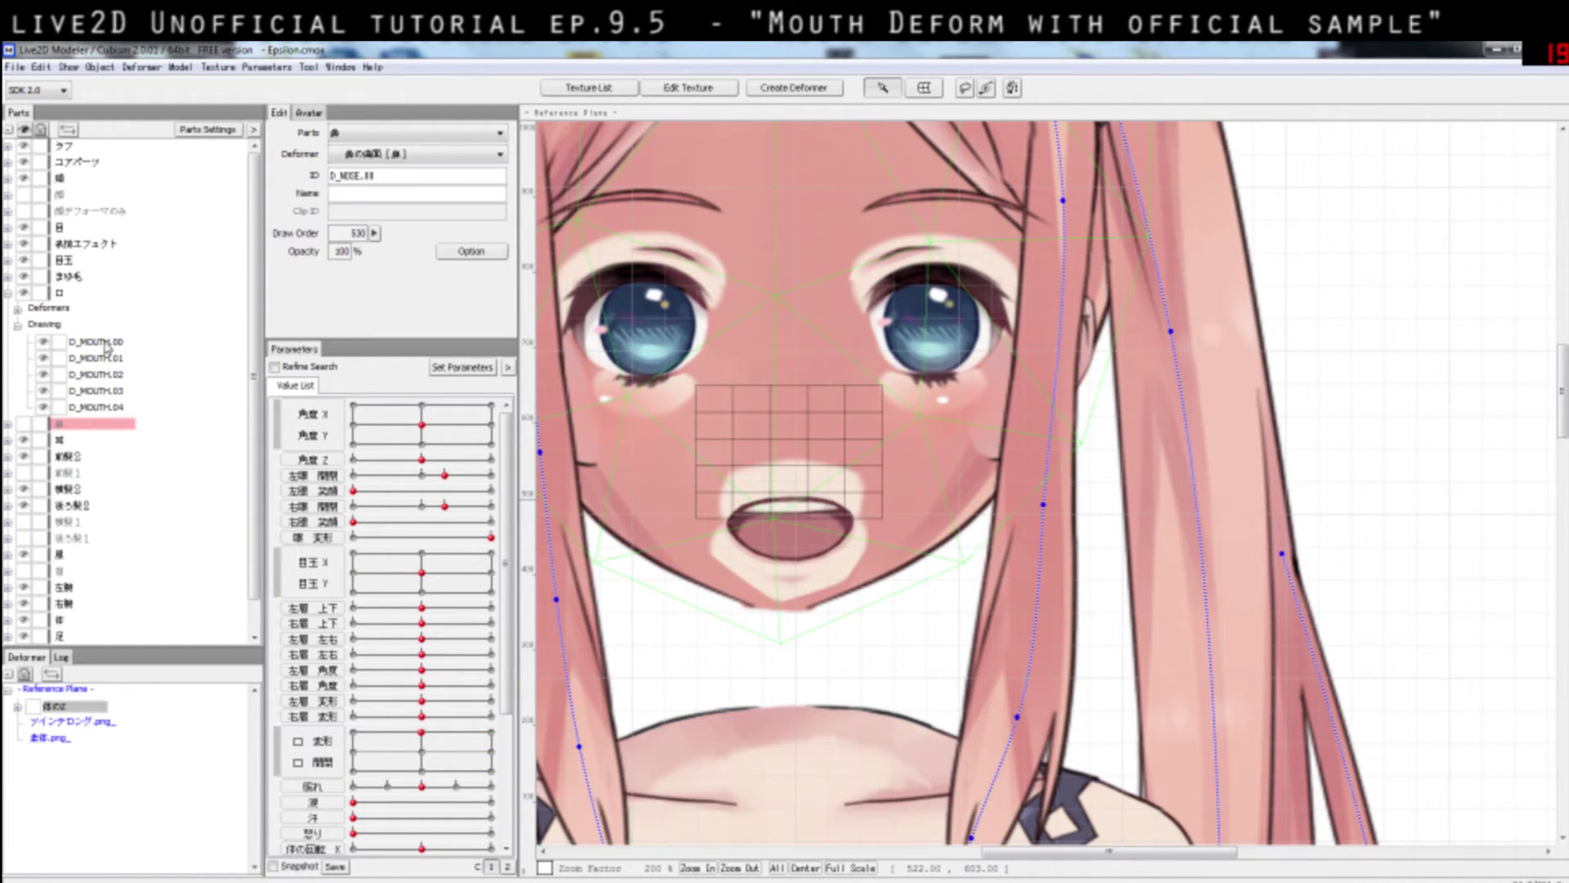
pyautogui.click(45, 347)
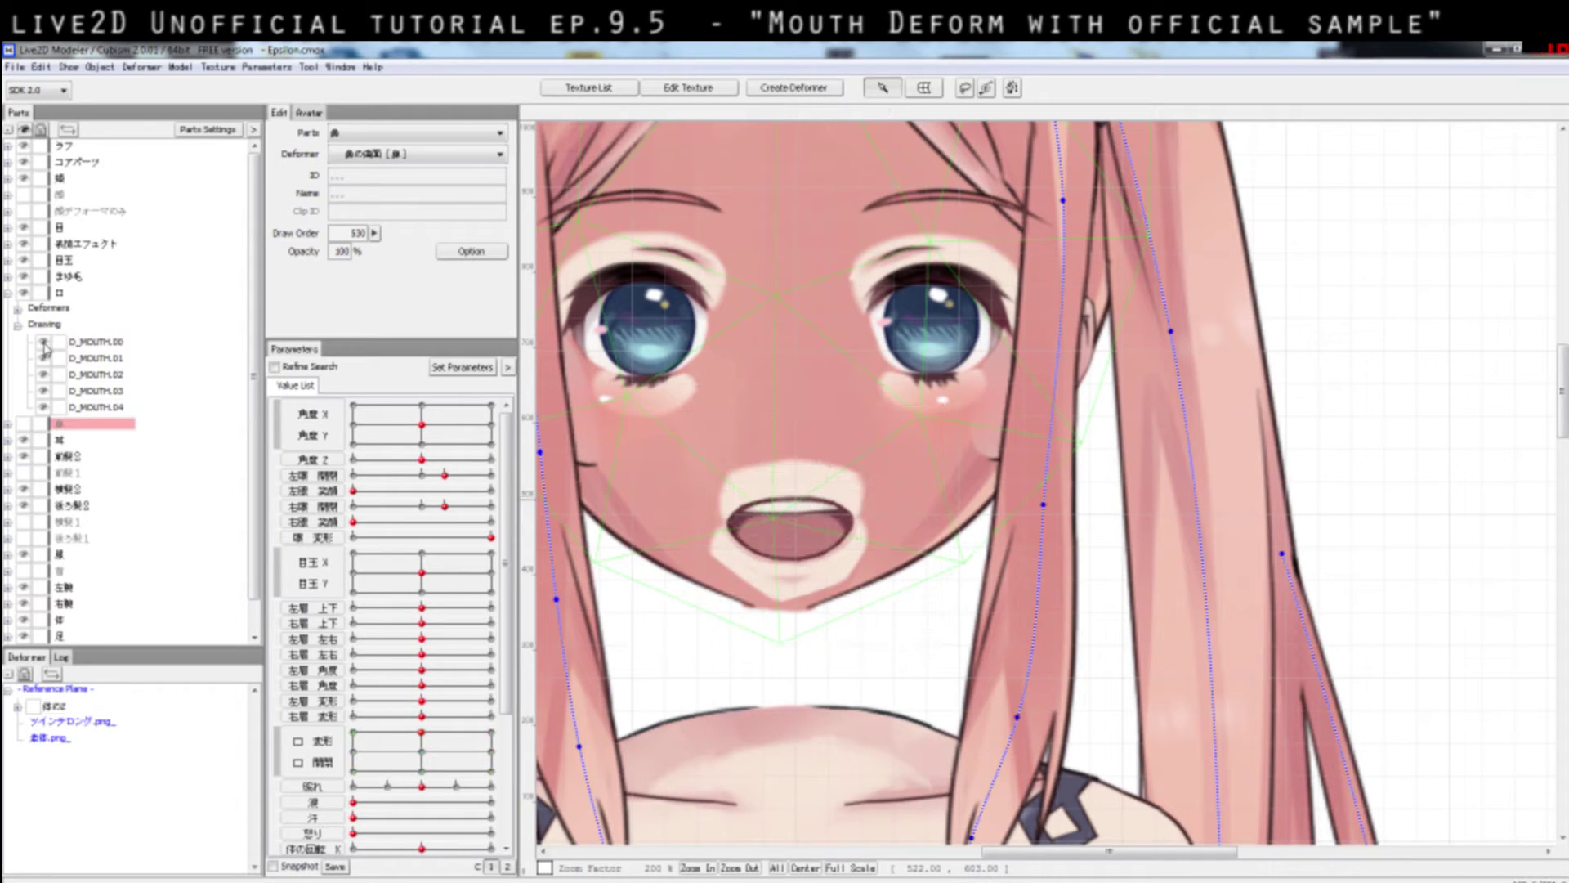
pyautogui.click(958, 635)
pyautogui.click(43, 343)
pyautogui.click(43, 358)
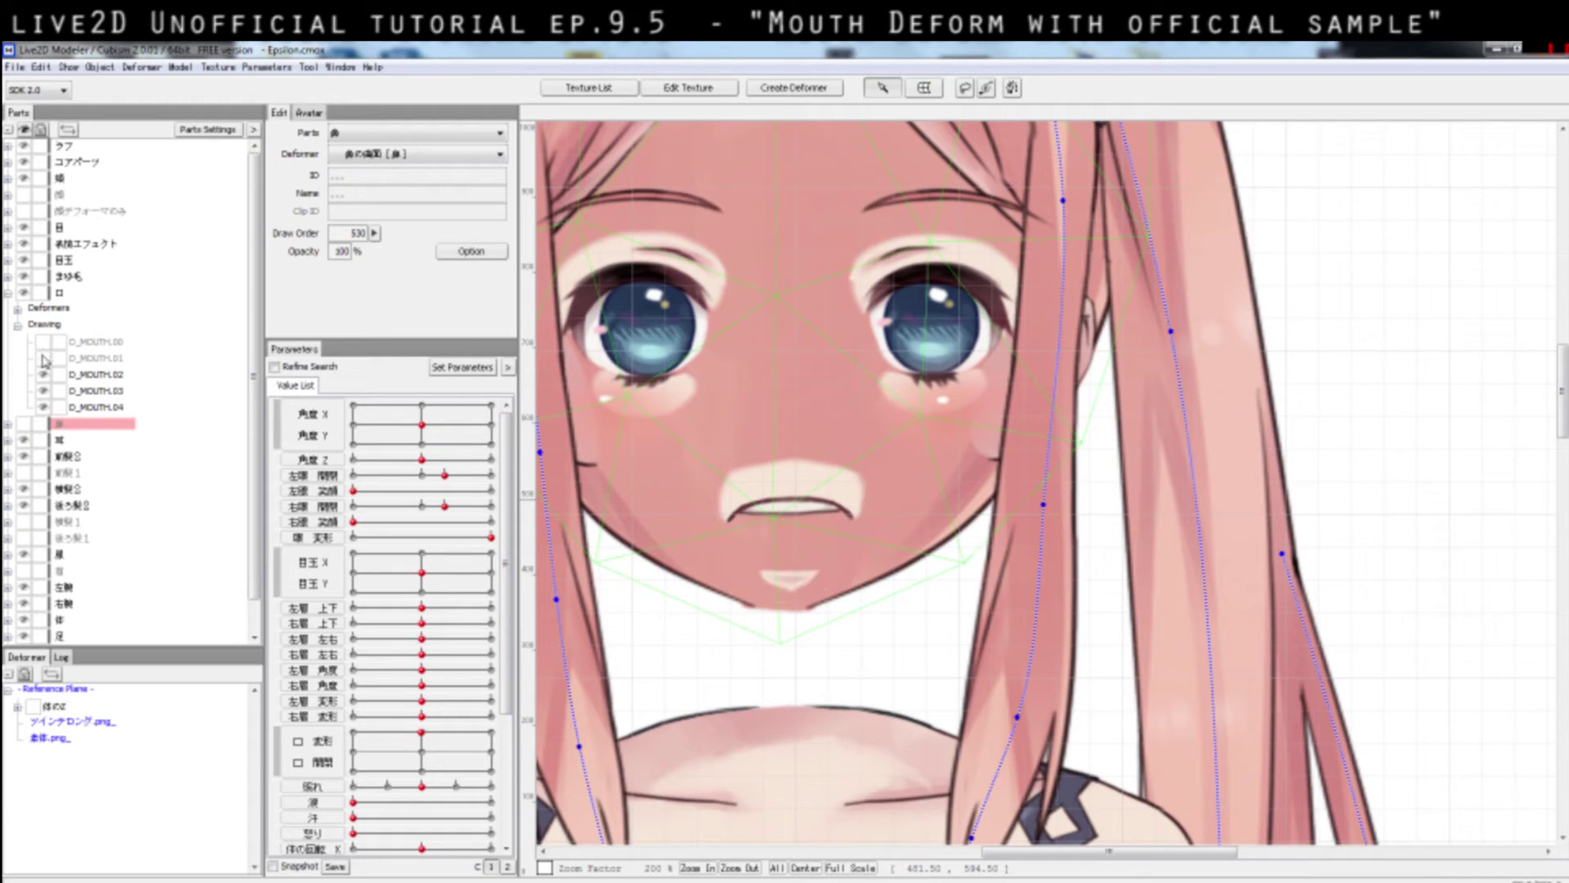
pyautogui.click(43, 358)
pyautogui.click(43, 358)
pyautogui.click(43, 358)
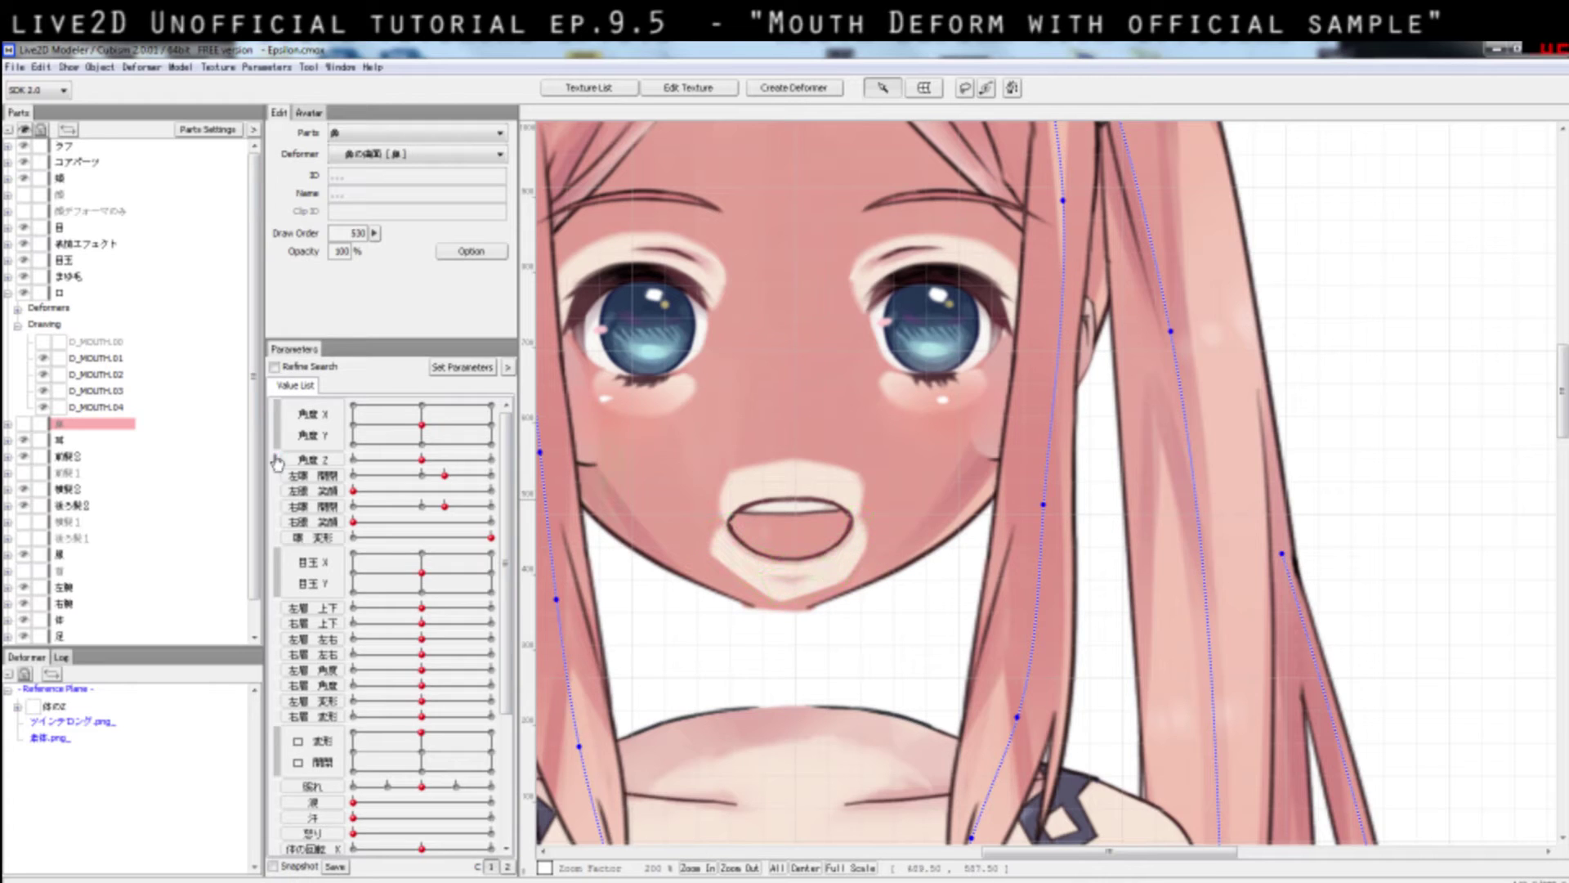
pyautogui.click(43, 358)
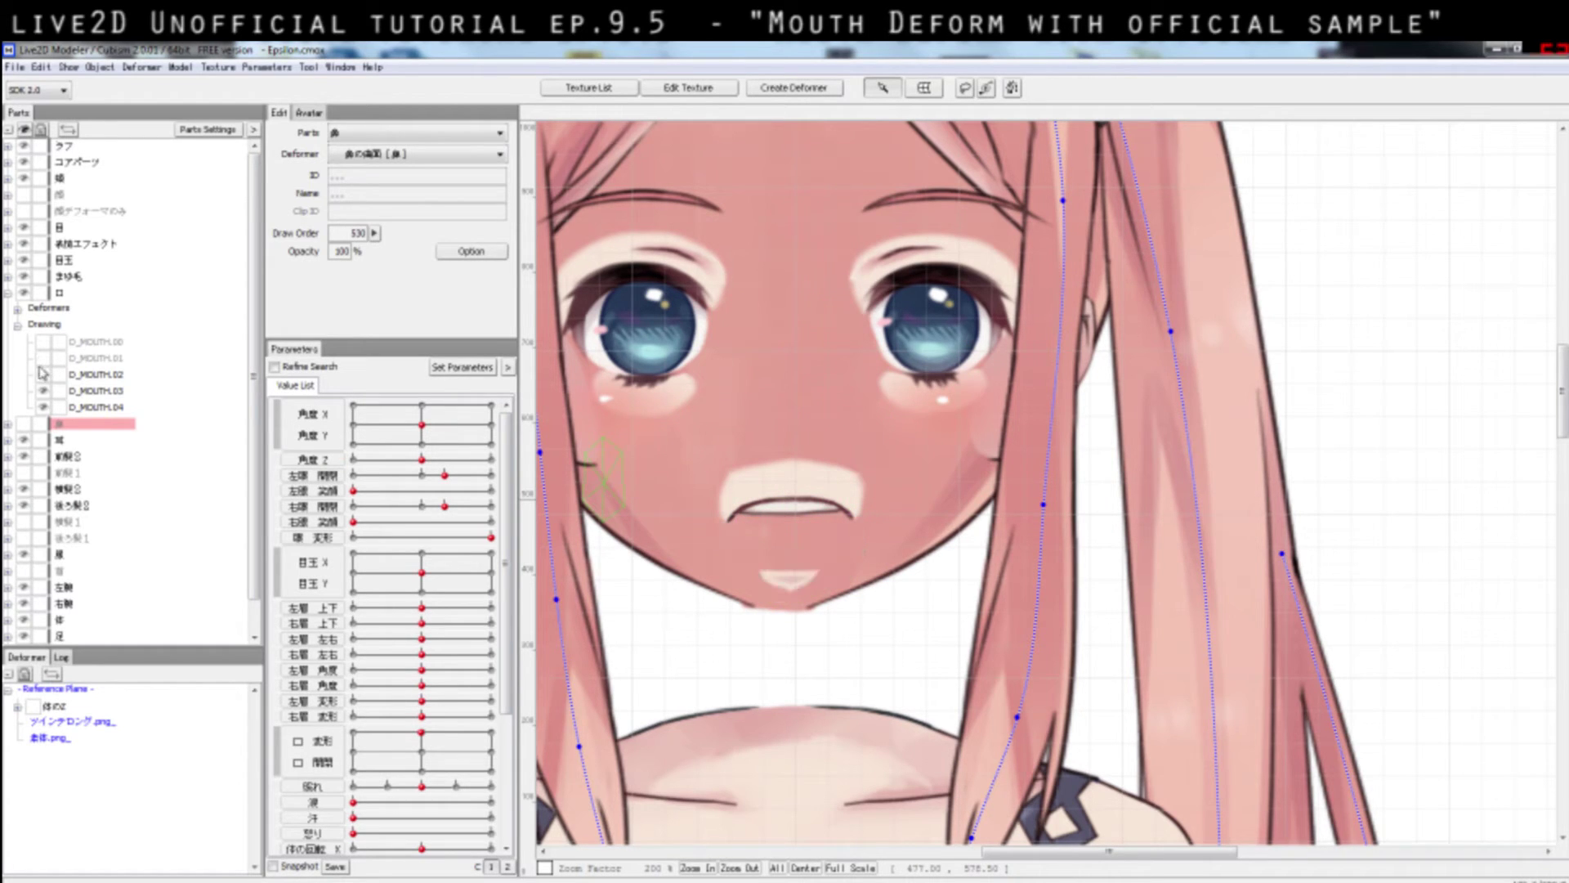
pyautogui.click(43, 375)
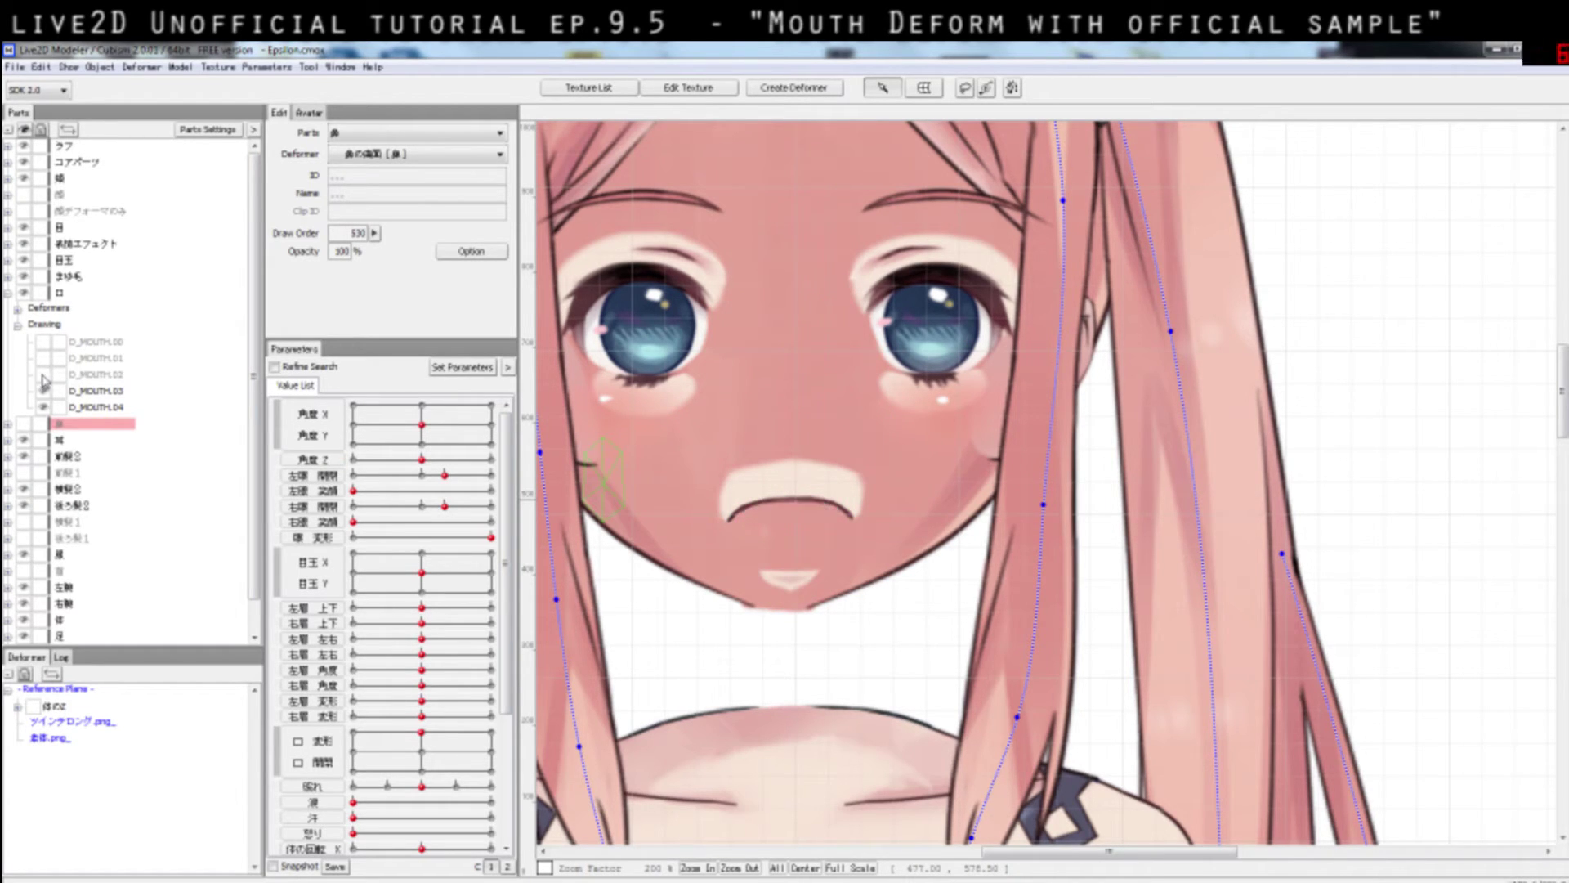
pyautogui.click(45, 376)
pyautogui.click(45, 376)
pyautogui.click(44, 376)
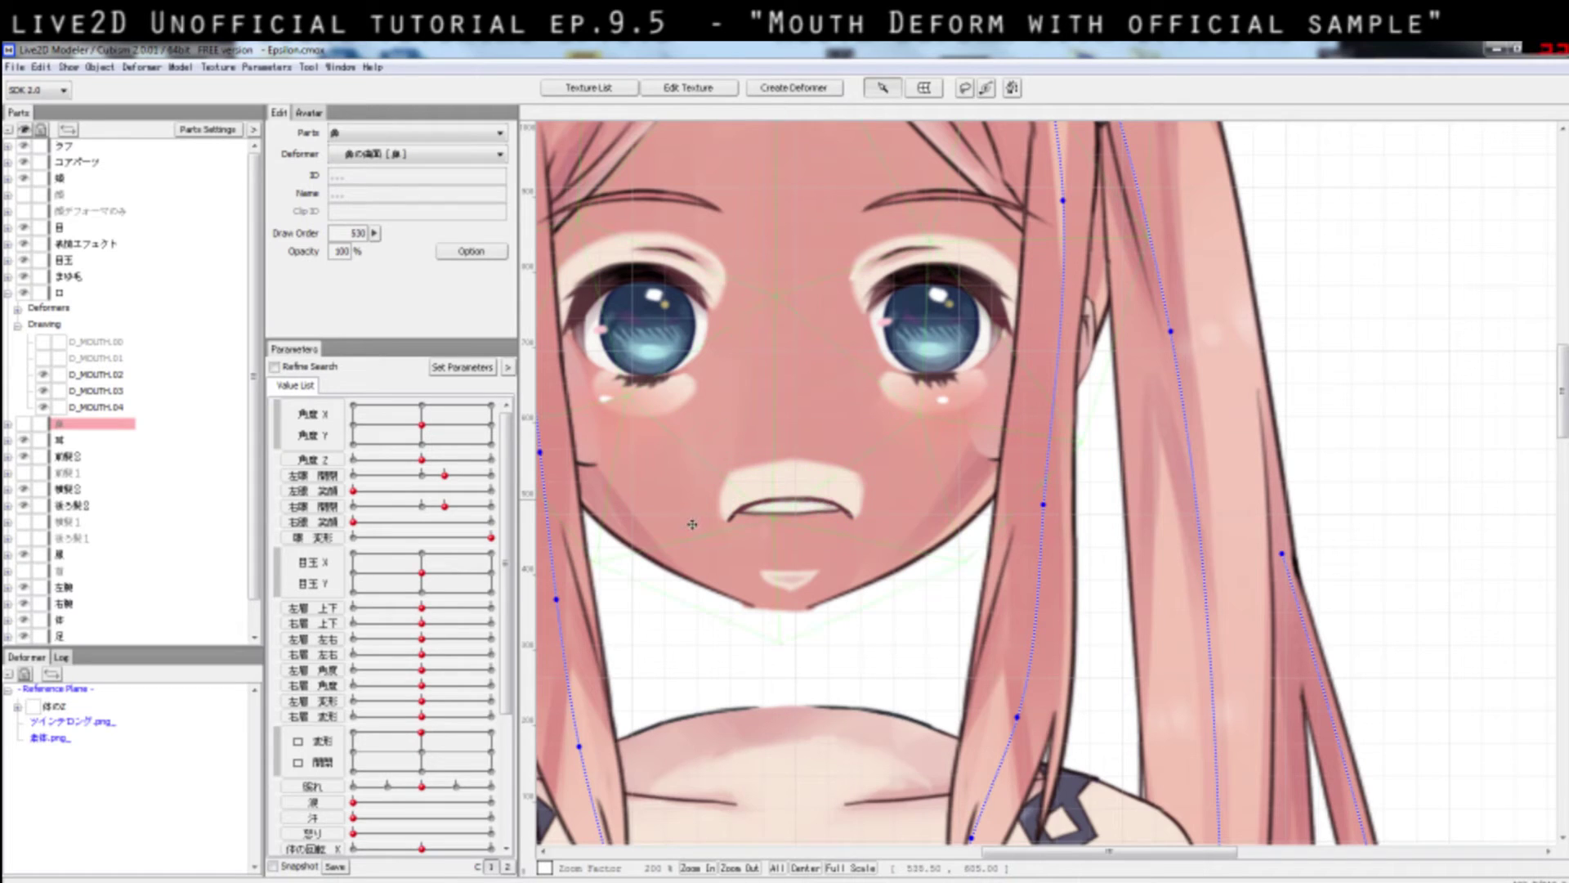
pyautogui.click(43, 375)
pyautogui.click(43, 391)
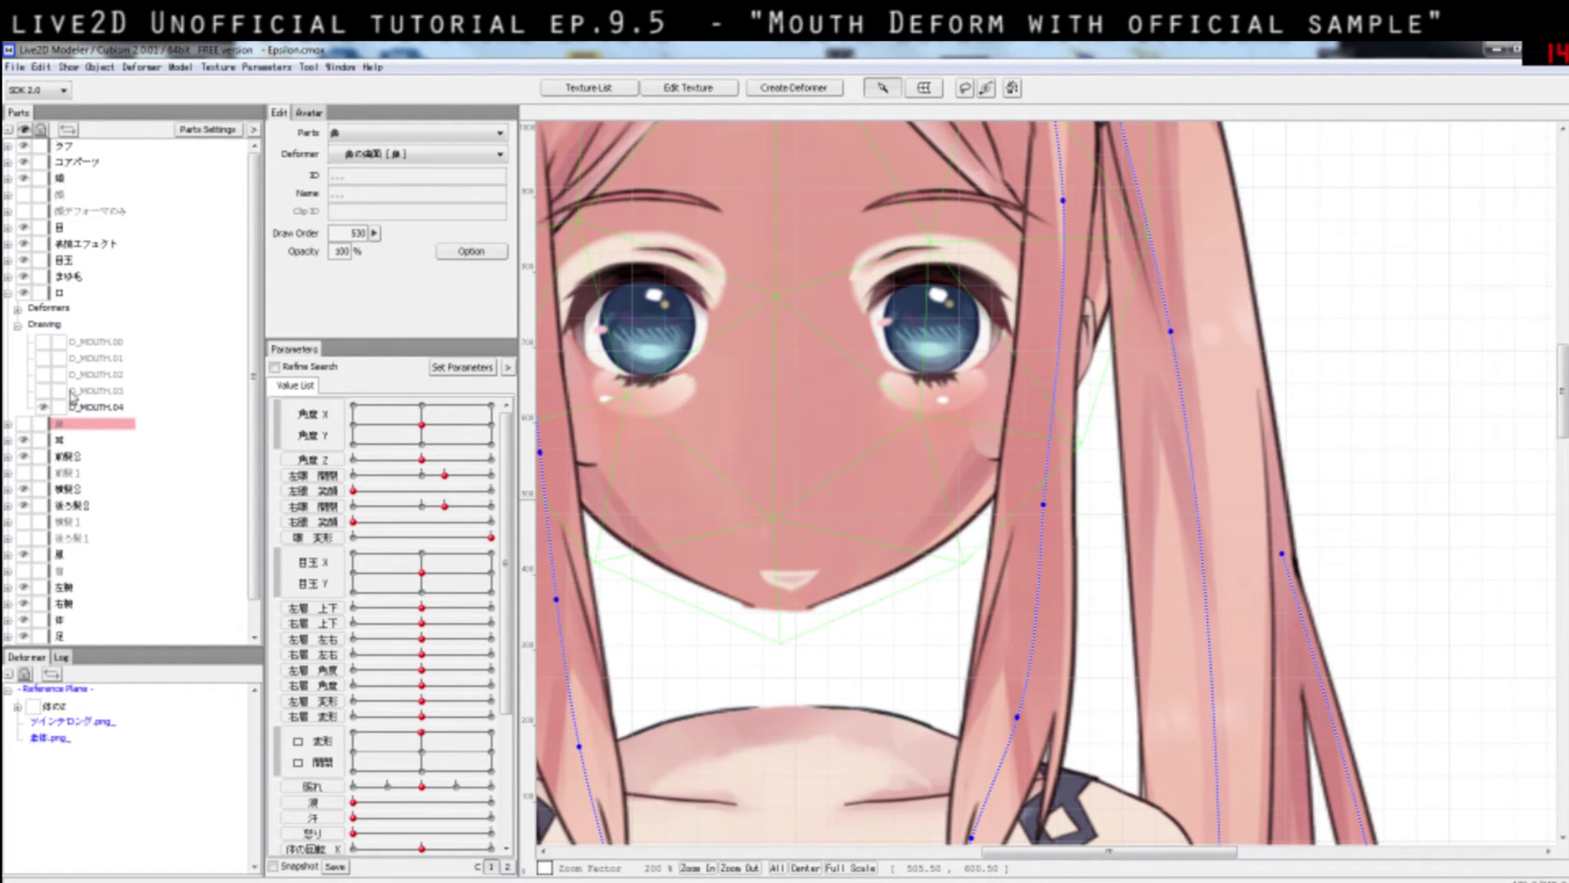
pyautogui.click(43, 391)
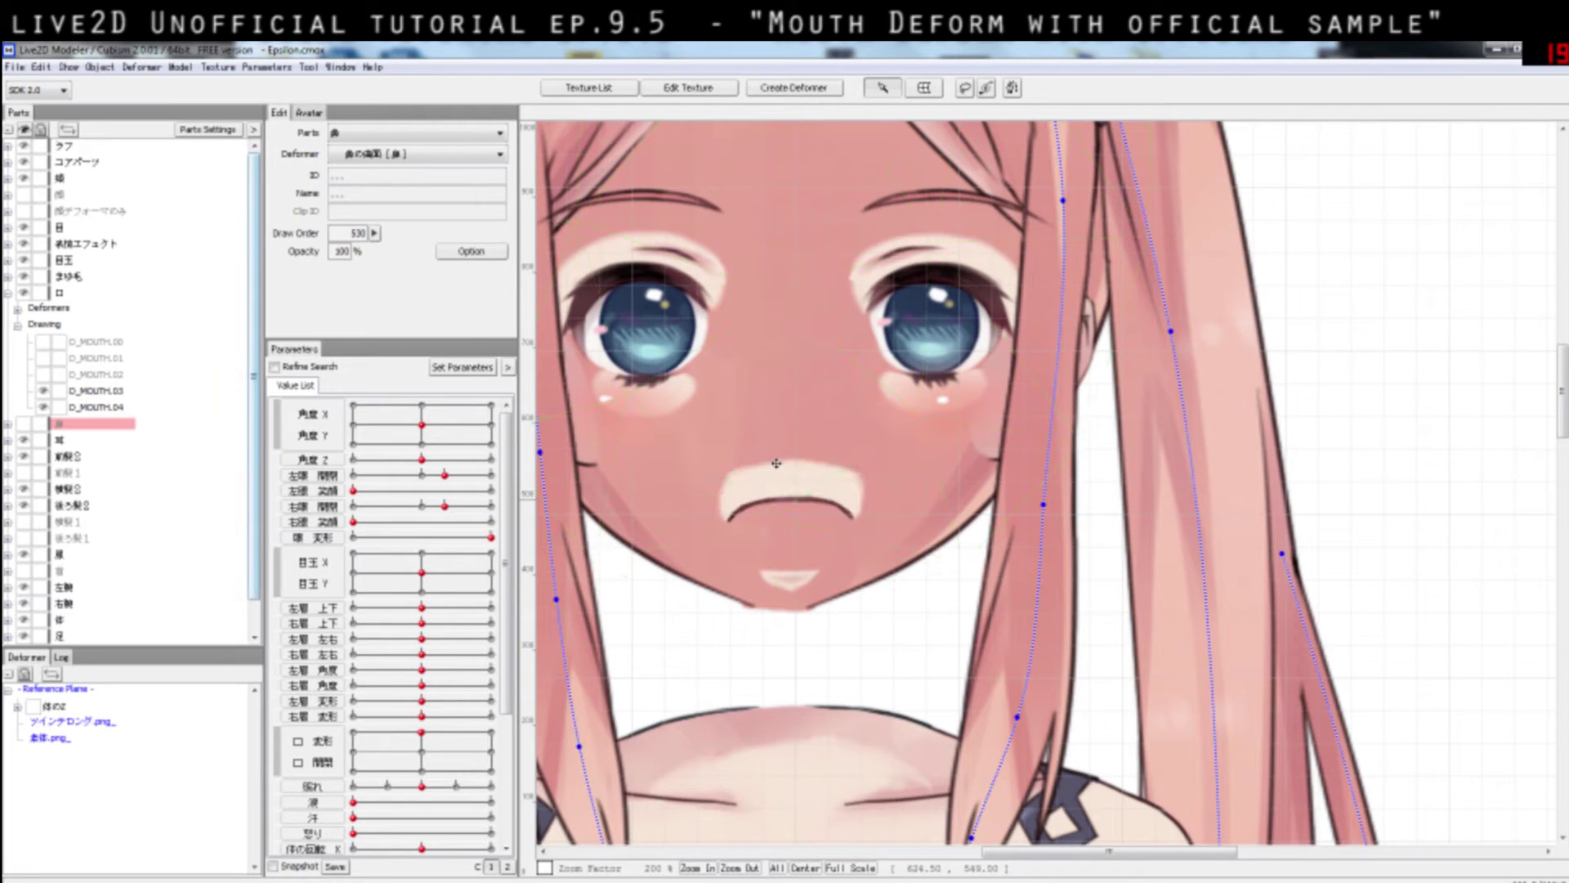
pyautogui.click(44, 391)
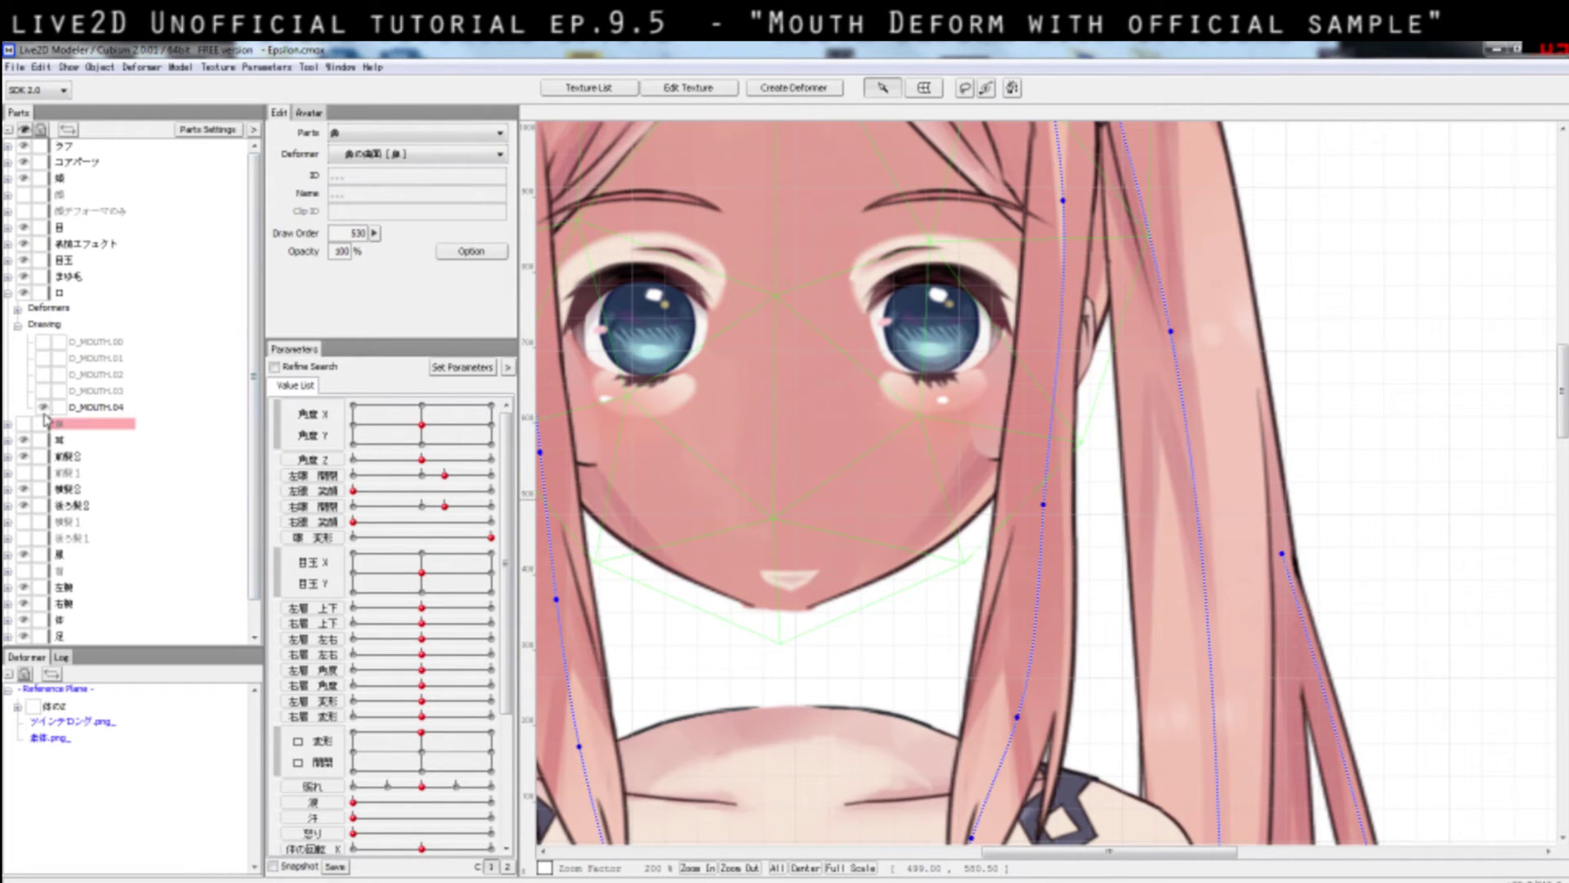
pyautogui.click(43, 407)
pyautogui.click(43, 408)
pyautogui.click(43, 391)
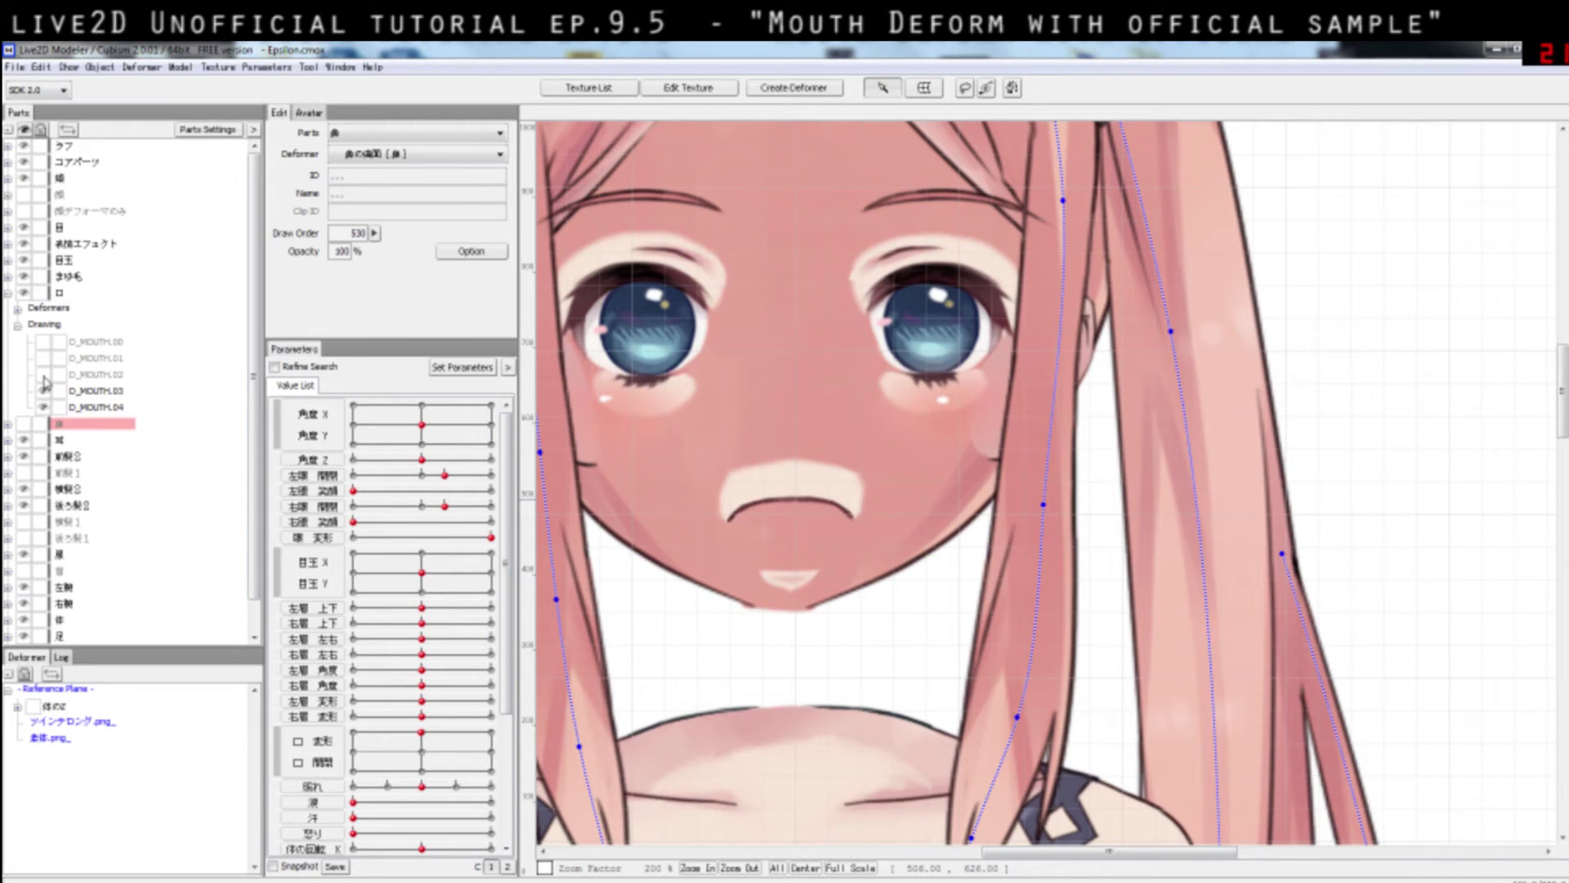
pyautogui.click(43, 374)
pyautogui.click(43, 358)
pyautogui.click(44, 341)
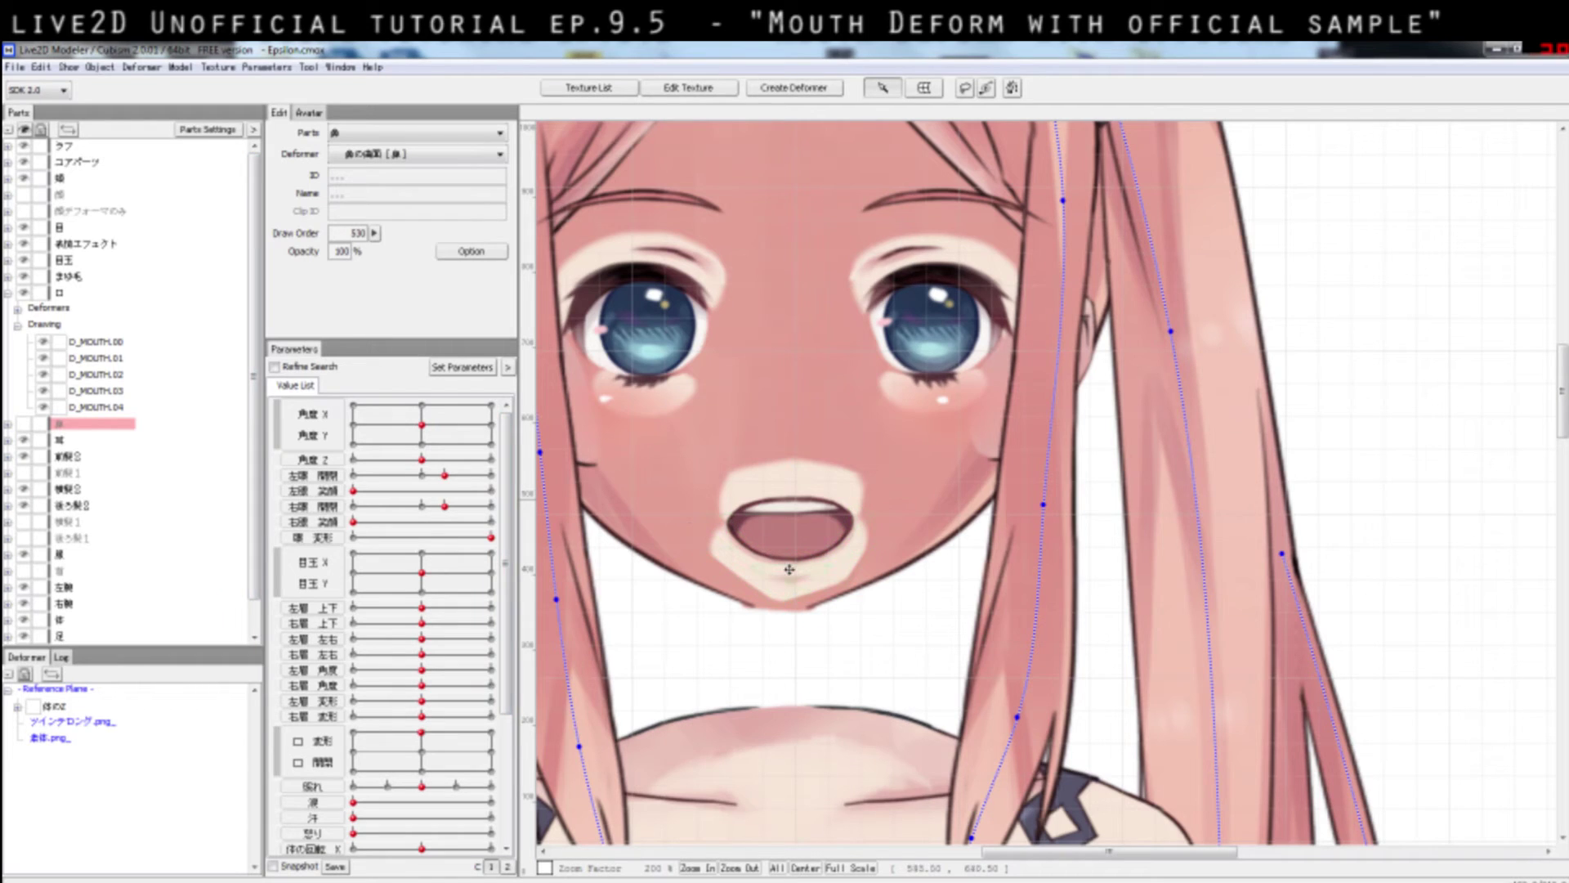
pyautogui.click(787, 472)
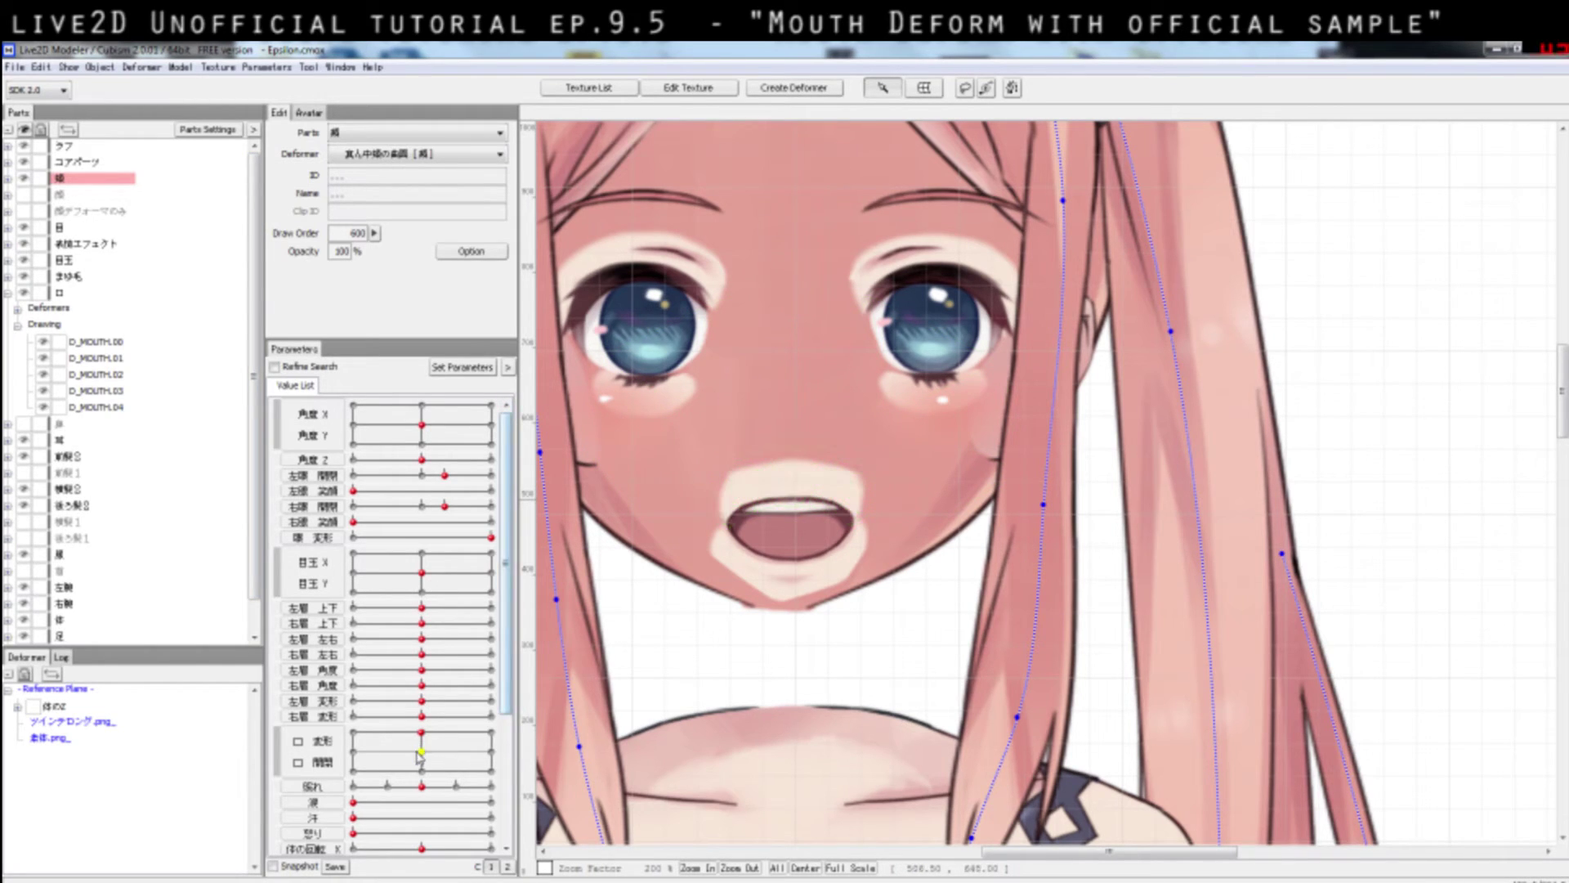
# - Move the 口 変形/開閉 point around, ending at mouth form -1.00 and mouth open 1.00
pyautogui.moveTo(418, 756)
pyautogui.mouseDown()
pyautogui.moveTo(384, 746)
pyautogui.moveTo(439, 754)
pyautogui.moveTo(447, 772)
pyautogui.moveTo(404, 748)
pyautogui.mouseUp()
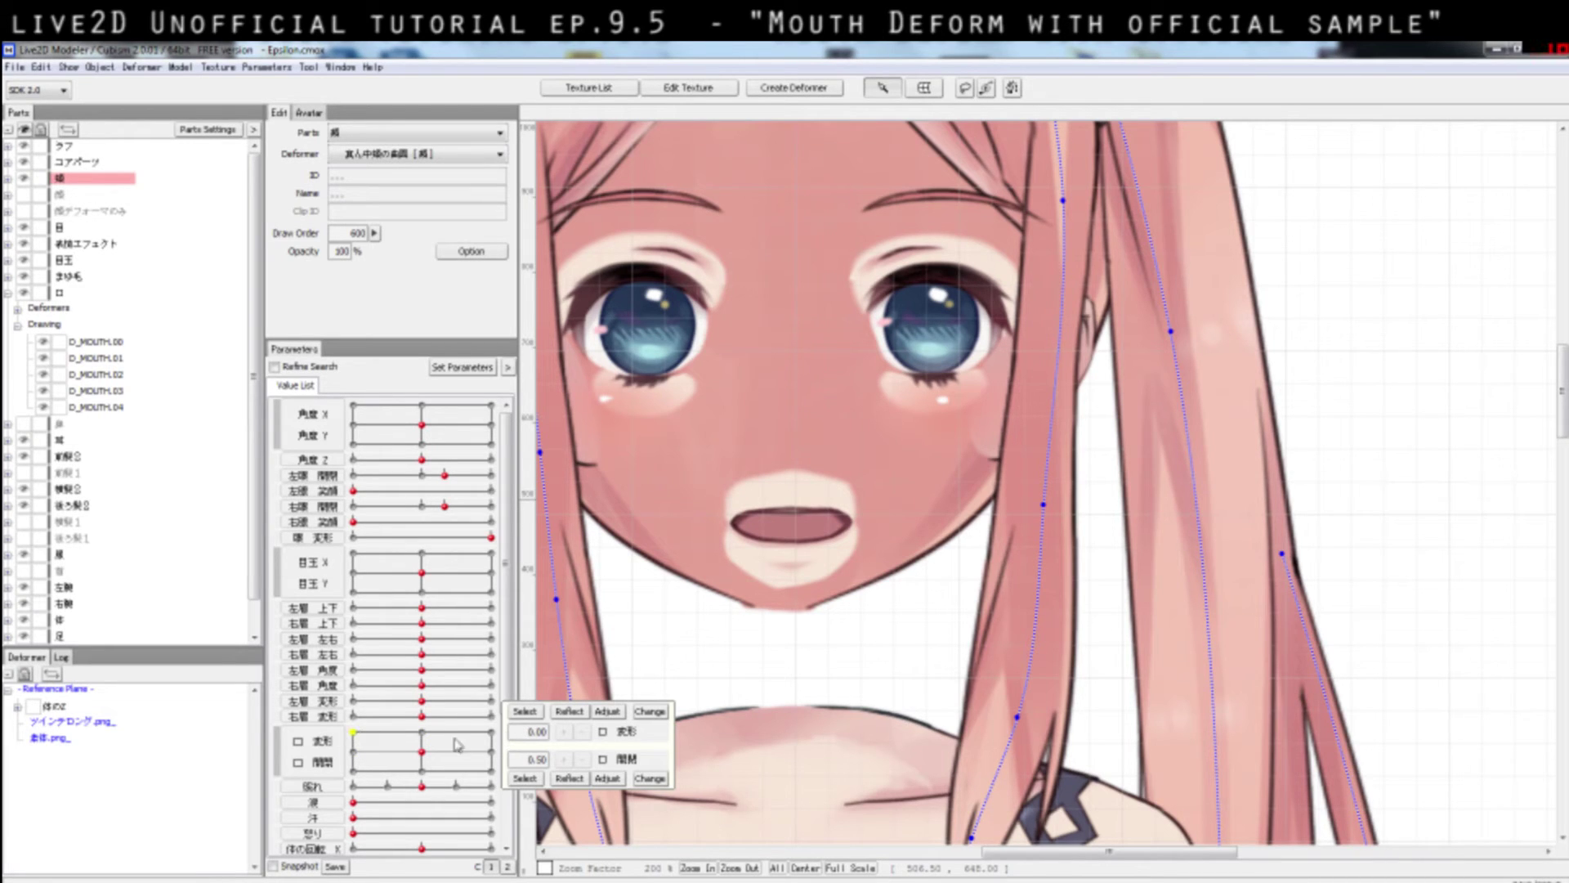
pyautogui.moveTo(419, 746); pyautogui.dragTo(422, 736)
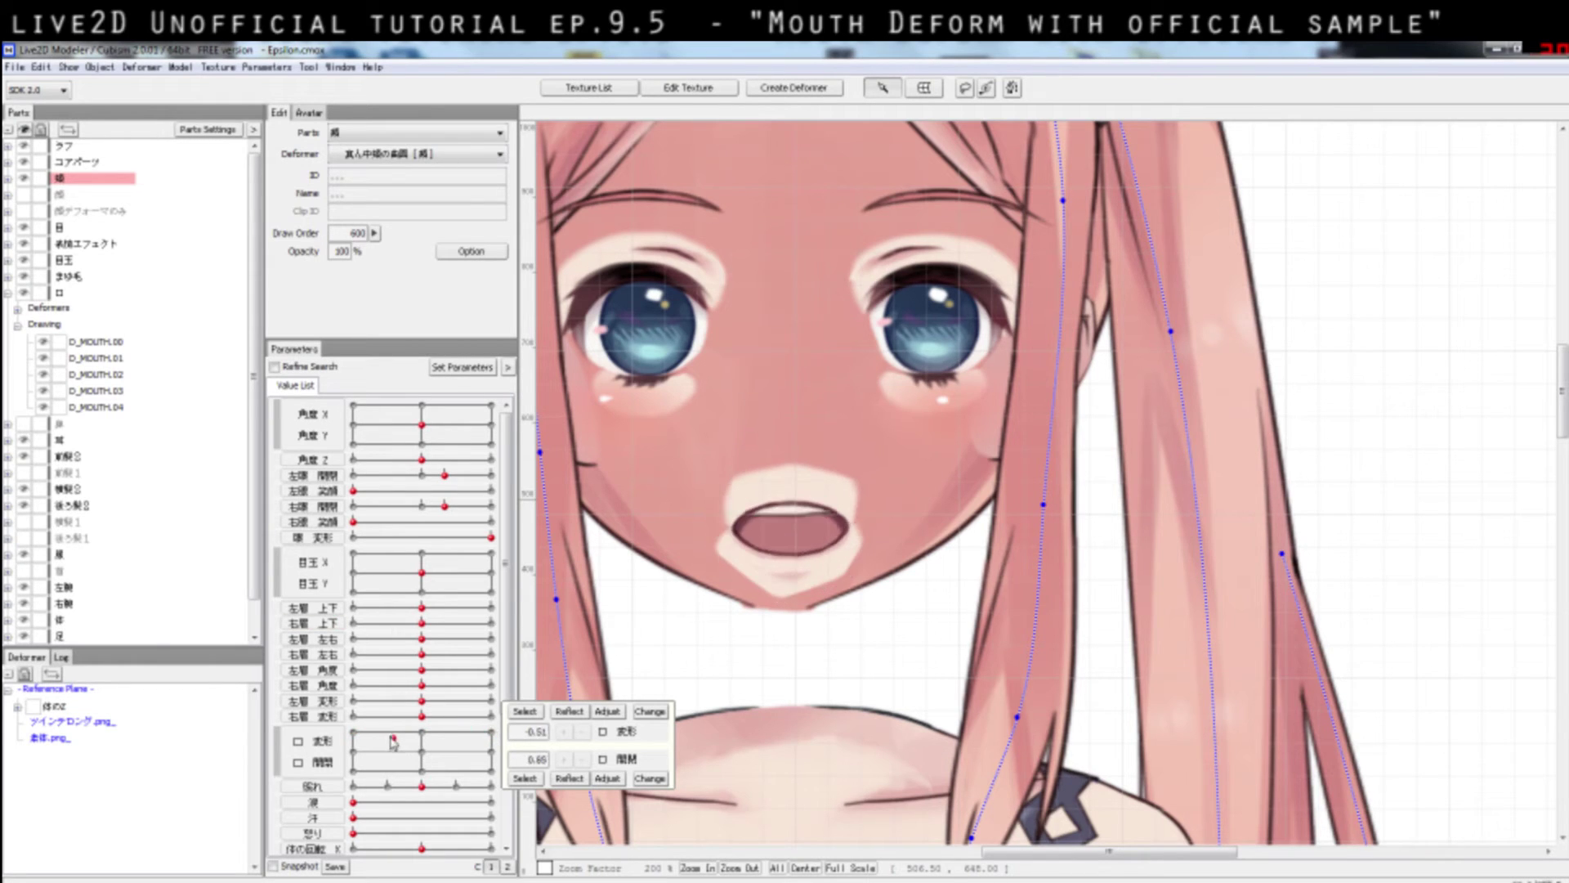
pyautogui.moveTo(425, 738)
pyautogui.mouseDown()
pyautogui.moveTo(374, 732)
pyautogui.moveTo(403, 730)
pyautogui.mouseUp()
pyautogui.moveTo(440, 728); pyautogui.dragTo(380, 640)
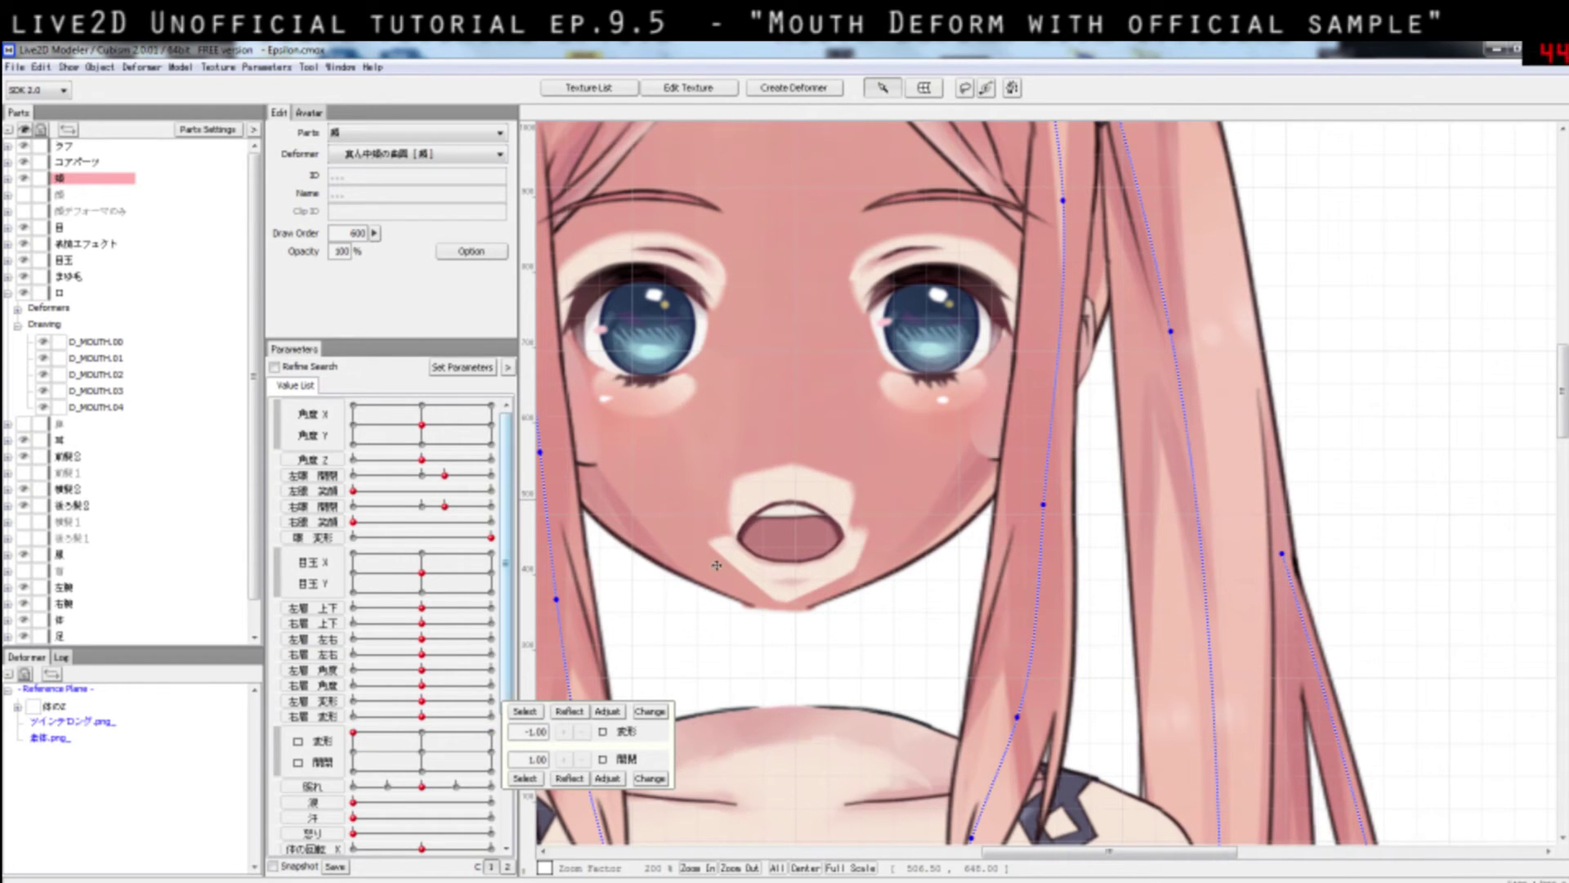
# - Select the D_MOUTH.01 mesh and preview the mouth opening to 1.00 and closing again
pyautogui.click(760, 552)
pyautogui.scroll(2, 760, 553)
pyautogui.click(777, 663)
pyautogui.scroll(-1, 750, 613)
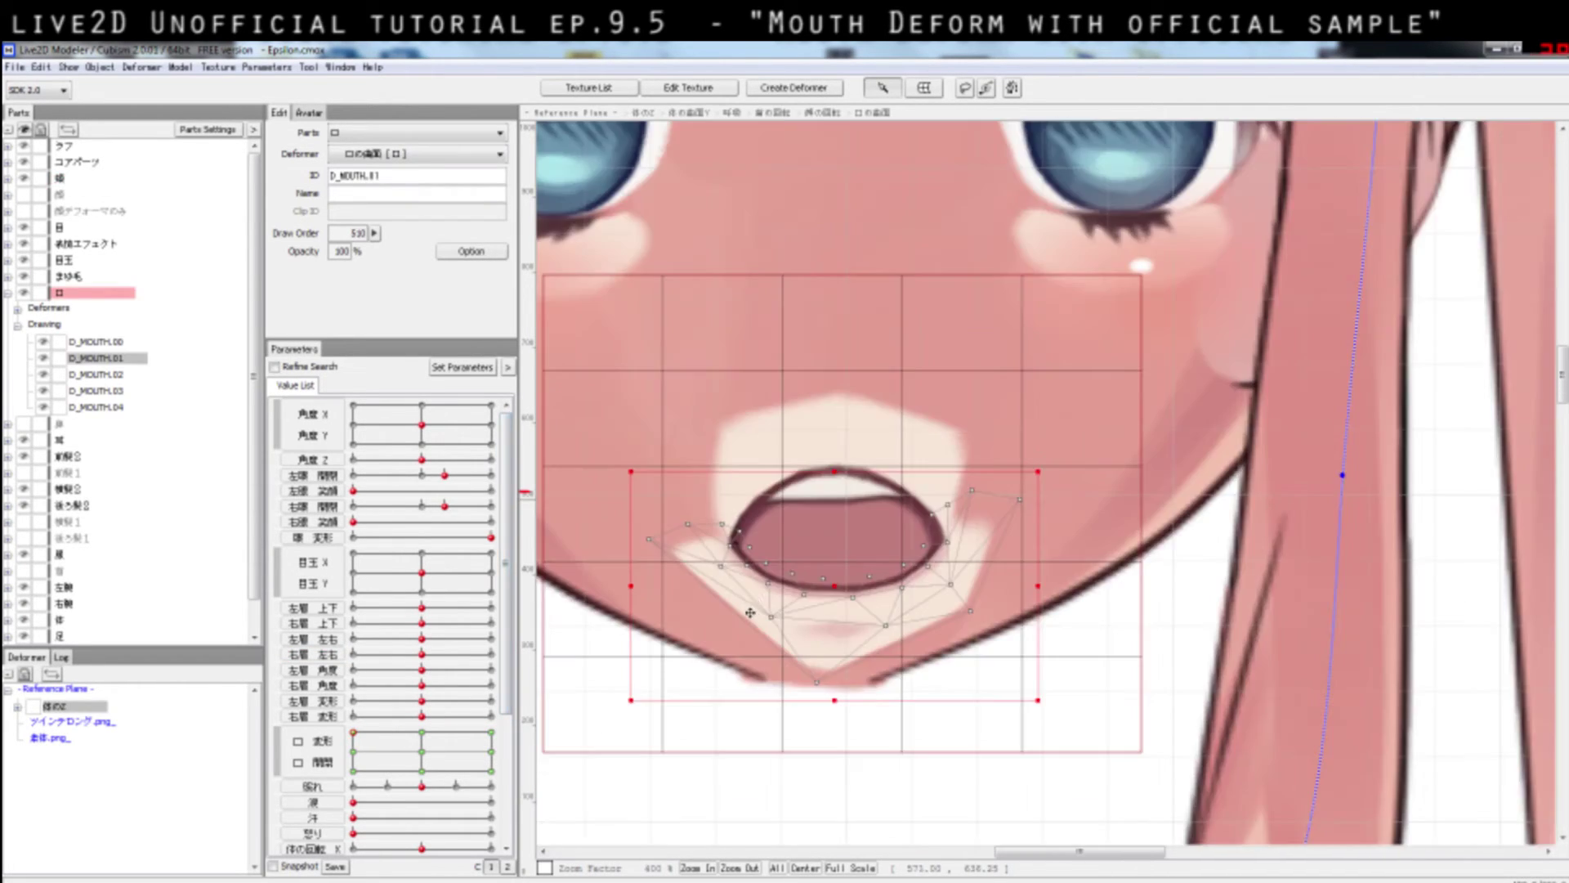
pyautogui.scroll(1, 757, 606)
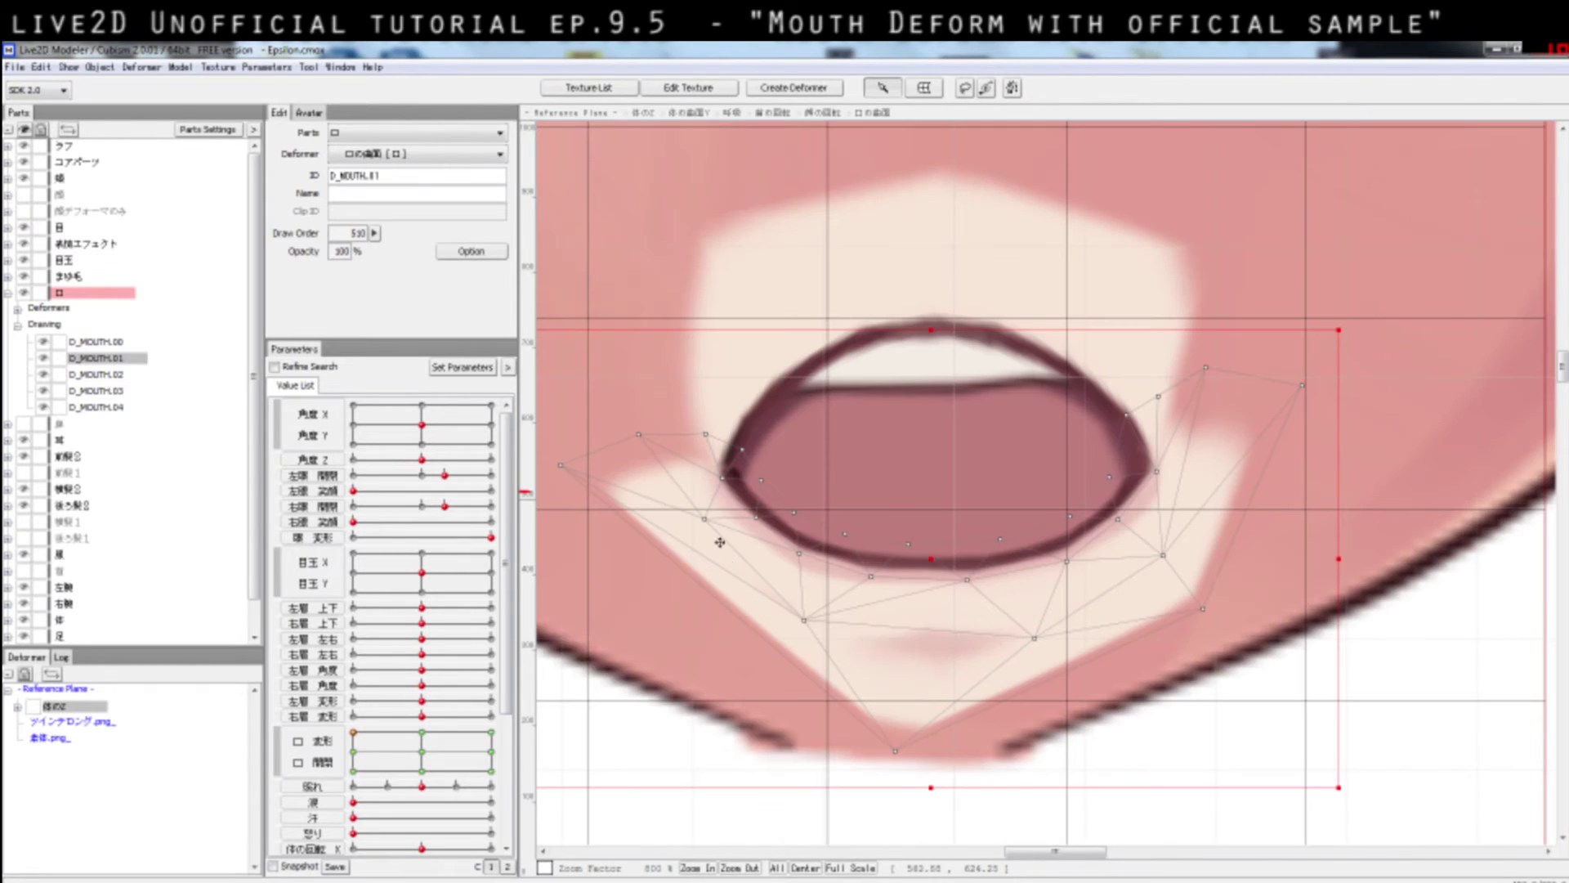
pyautogui.click(354, 770)
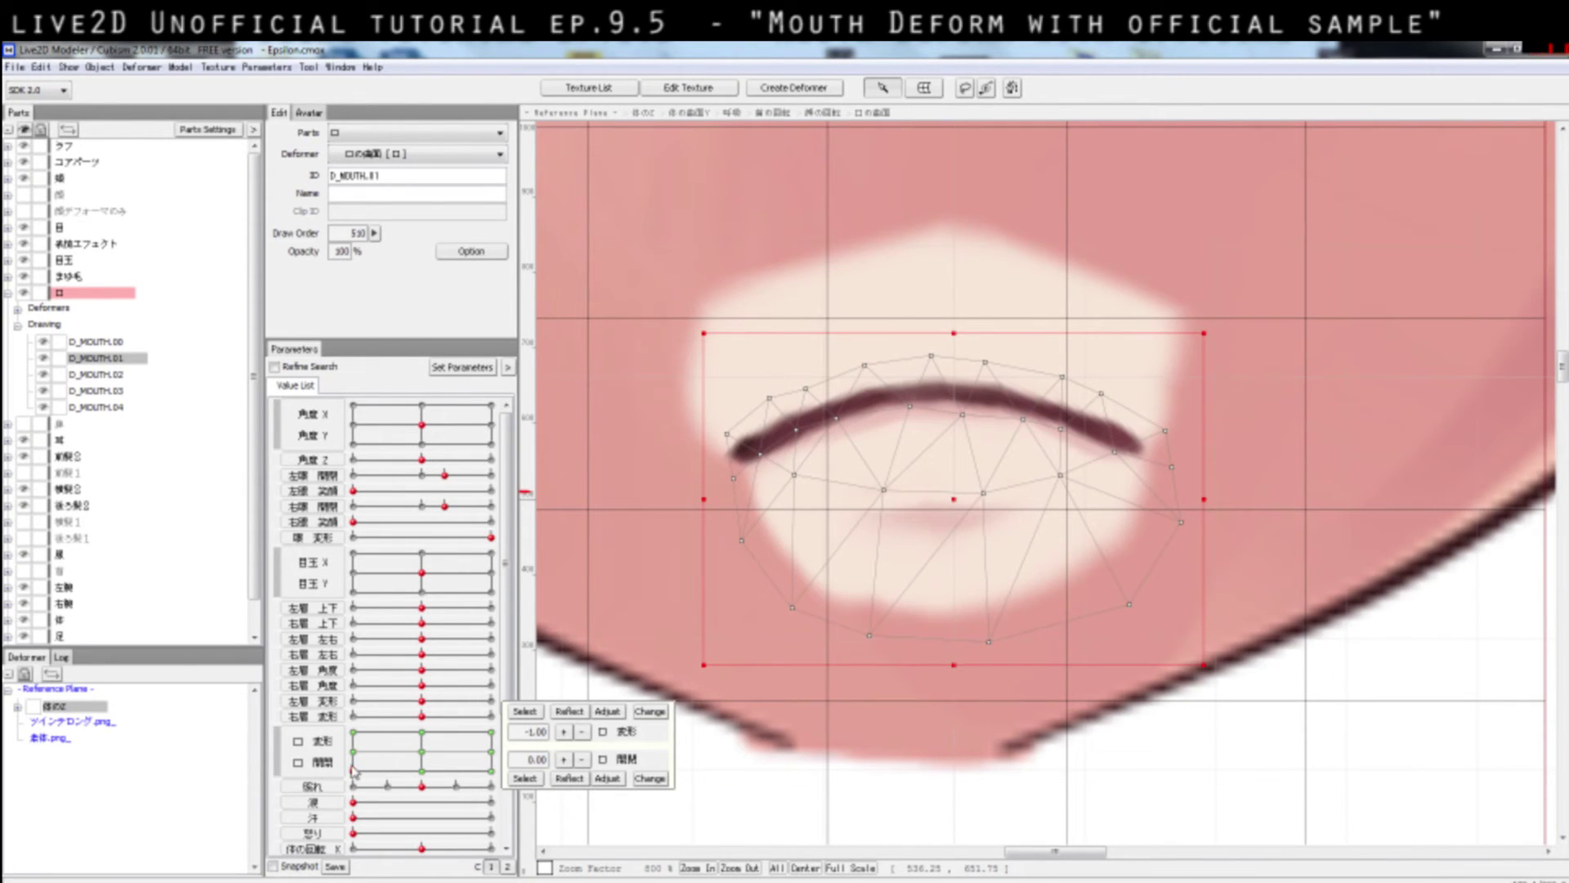
pyautogui.moveTo(354, 770); pyautogui.dragTo(317, 734)
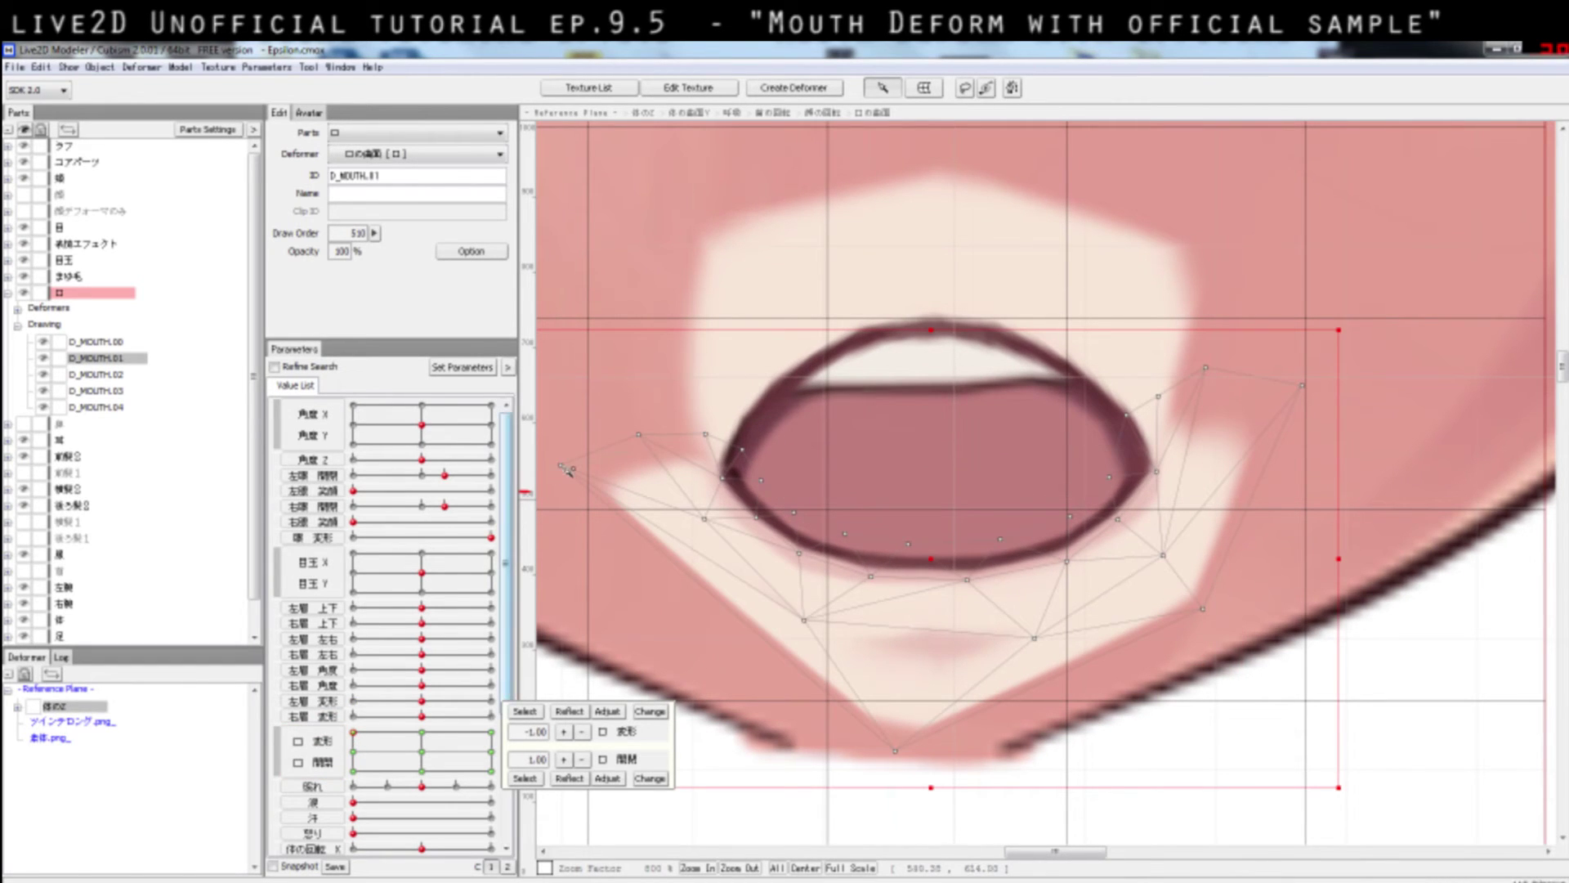
pyautogui.click(562, 466)
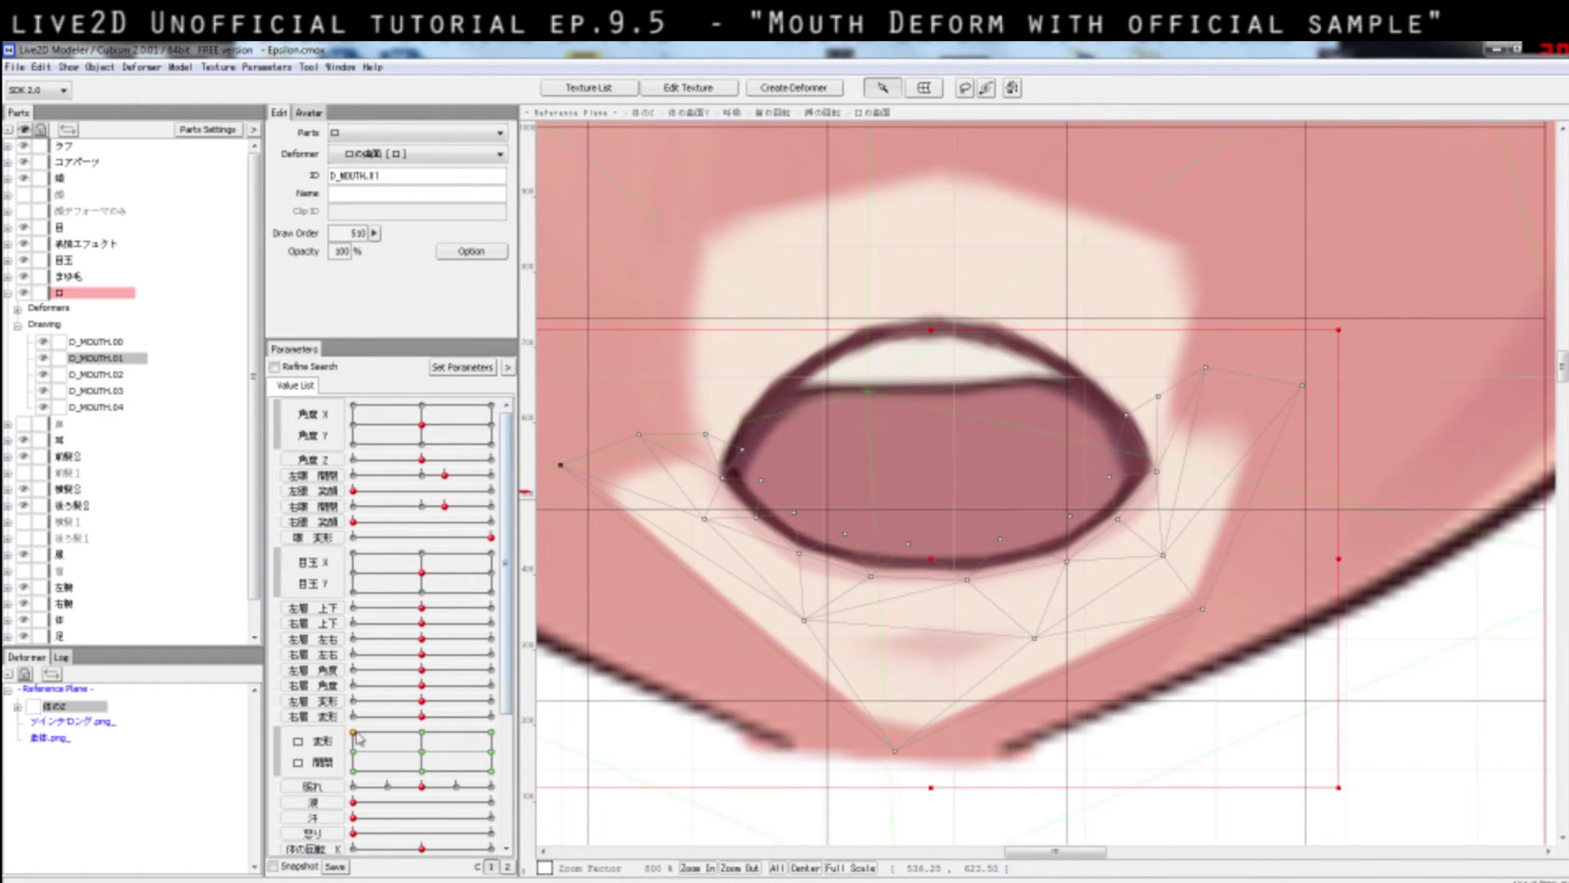
pyautogui.moveTo(358, 737)
pyautogui.mouseDown()
pyautogui.moveTo(349, 793)
pyautogui.moveTo(354, 757)
pyautogui.mouseUp()
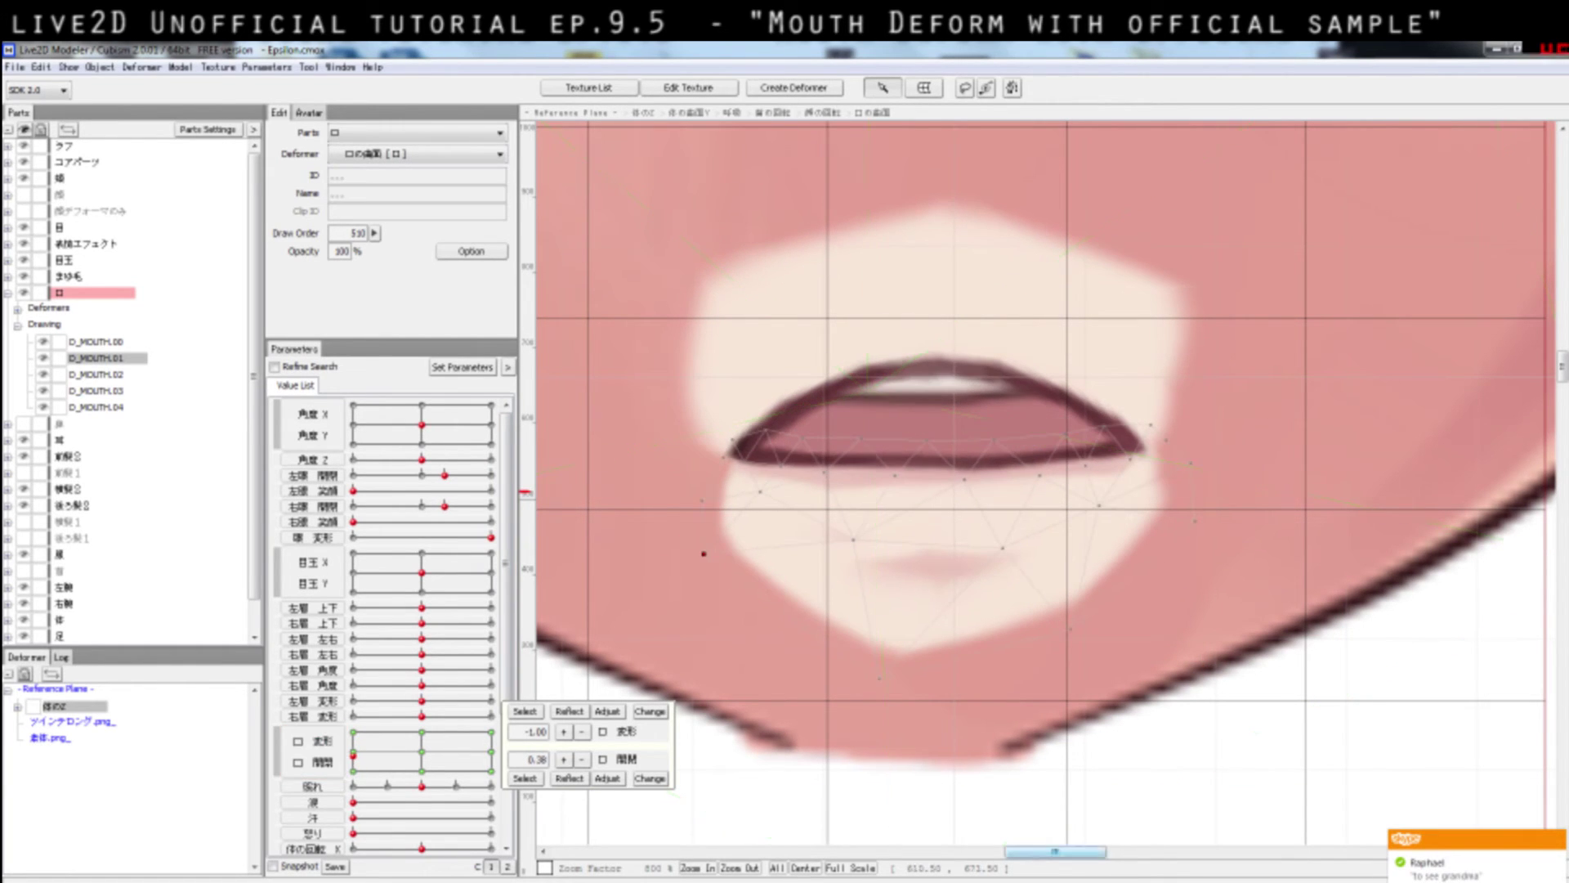
# - Quit Skype and Steam from the system tray, then reselect the D_MOUTH.01 mouth mesh
pyautogui.click(1492, 882)
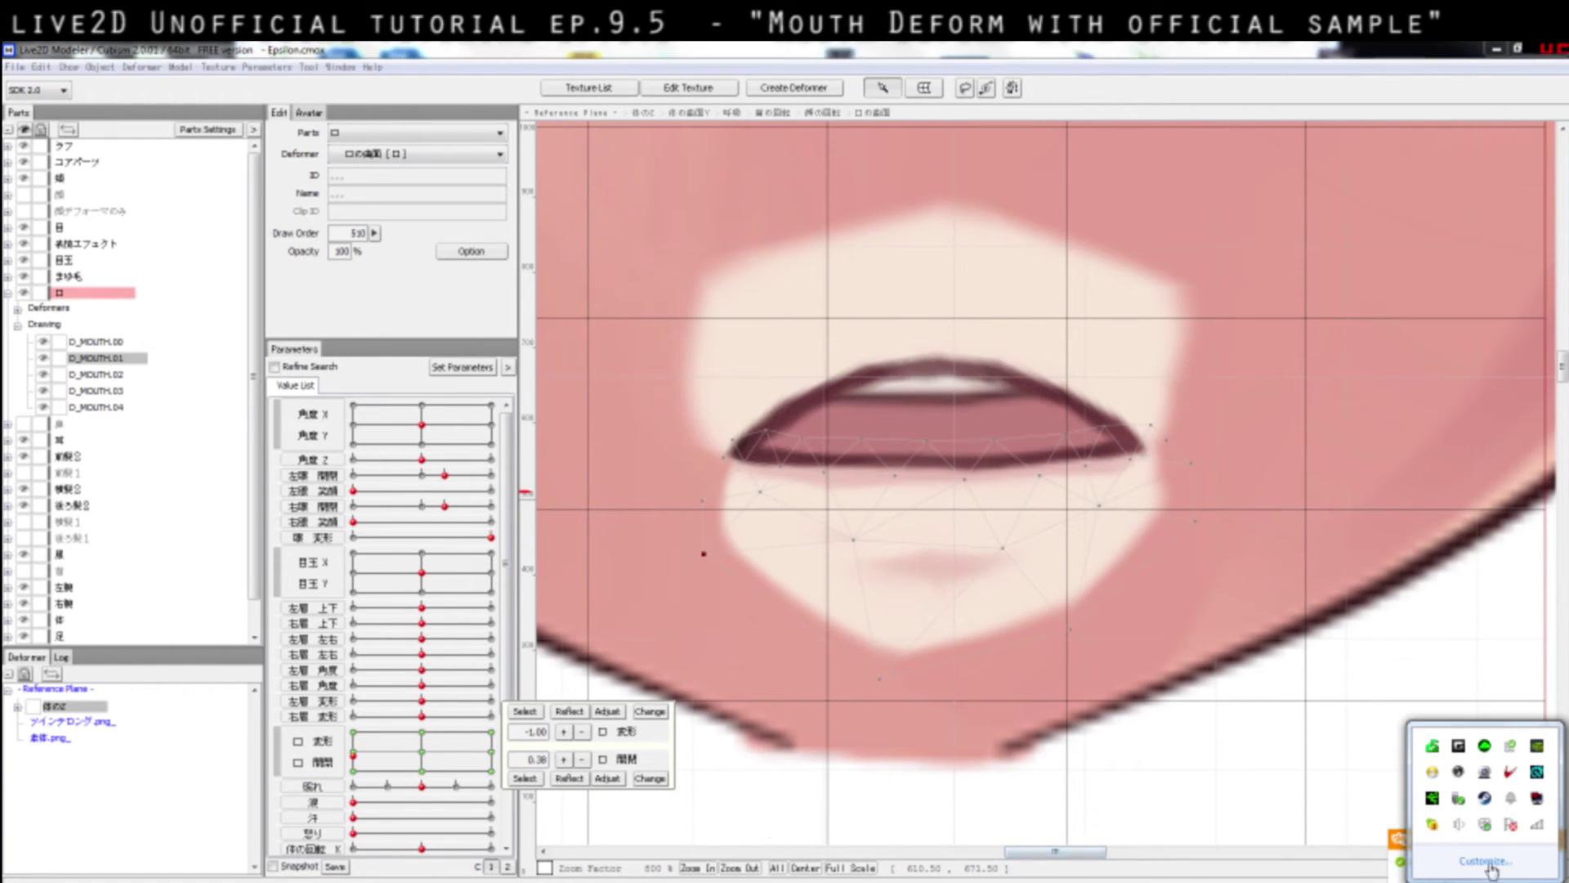
pyautogui.rightClick(1436, 821)
pyautogui.click(1486, 875)
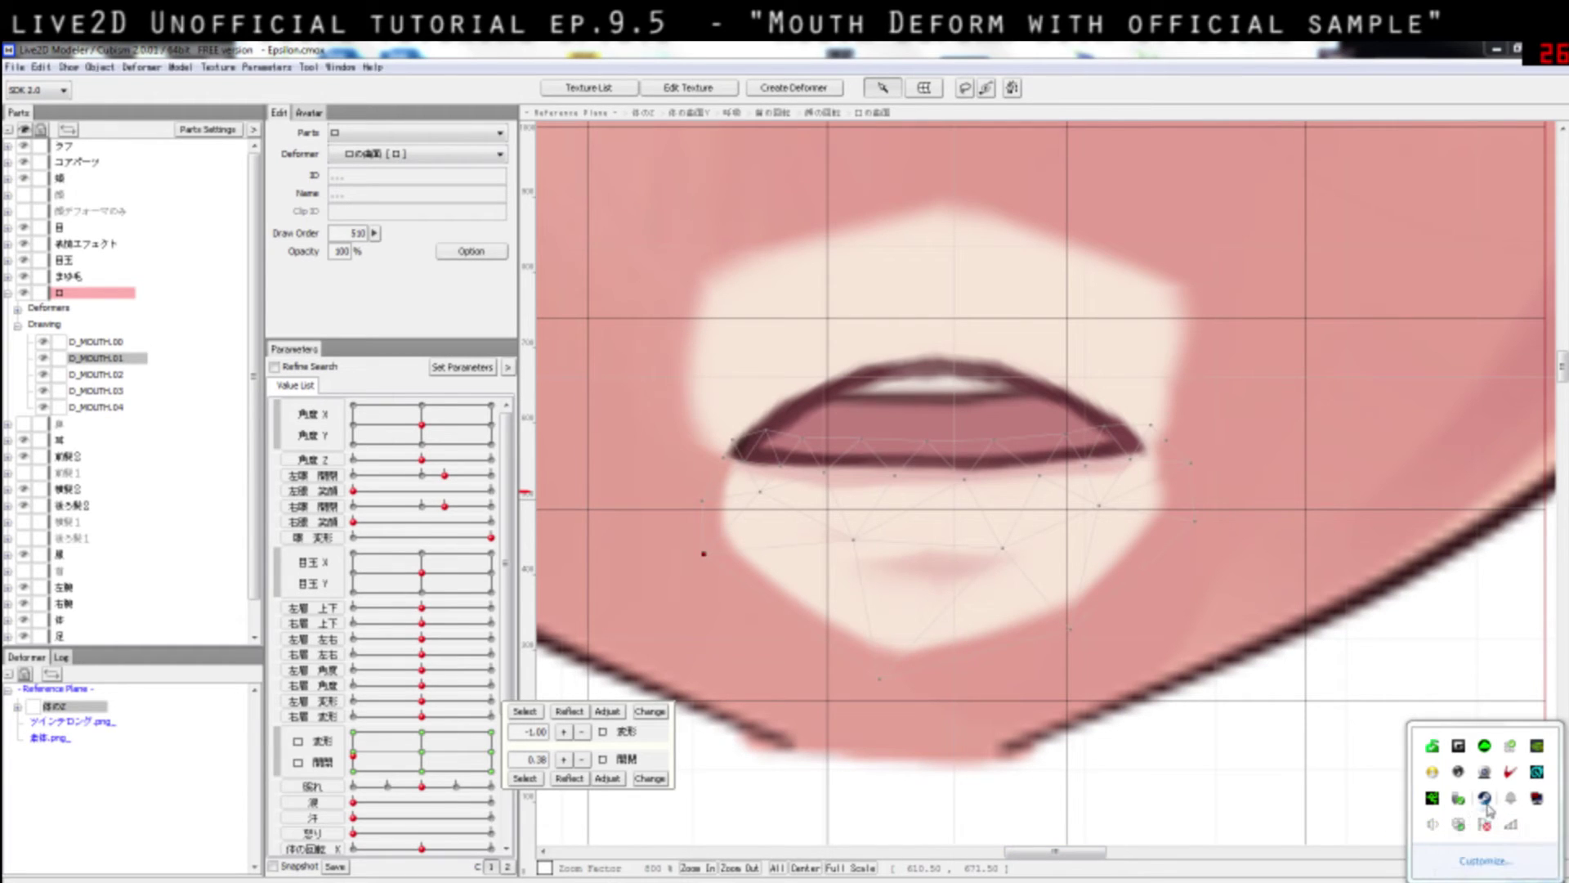
pyautogui.rightClick(1488, 805)
pyautogui.click(1427, 786)
pyautogui.click(981, 785)
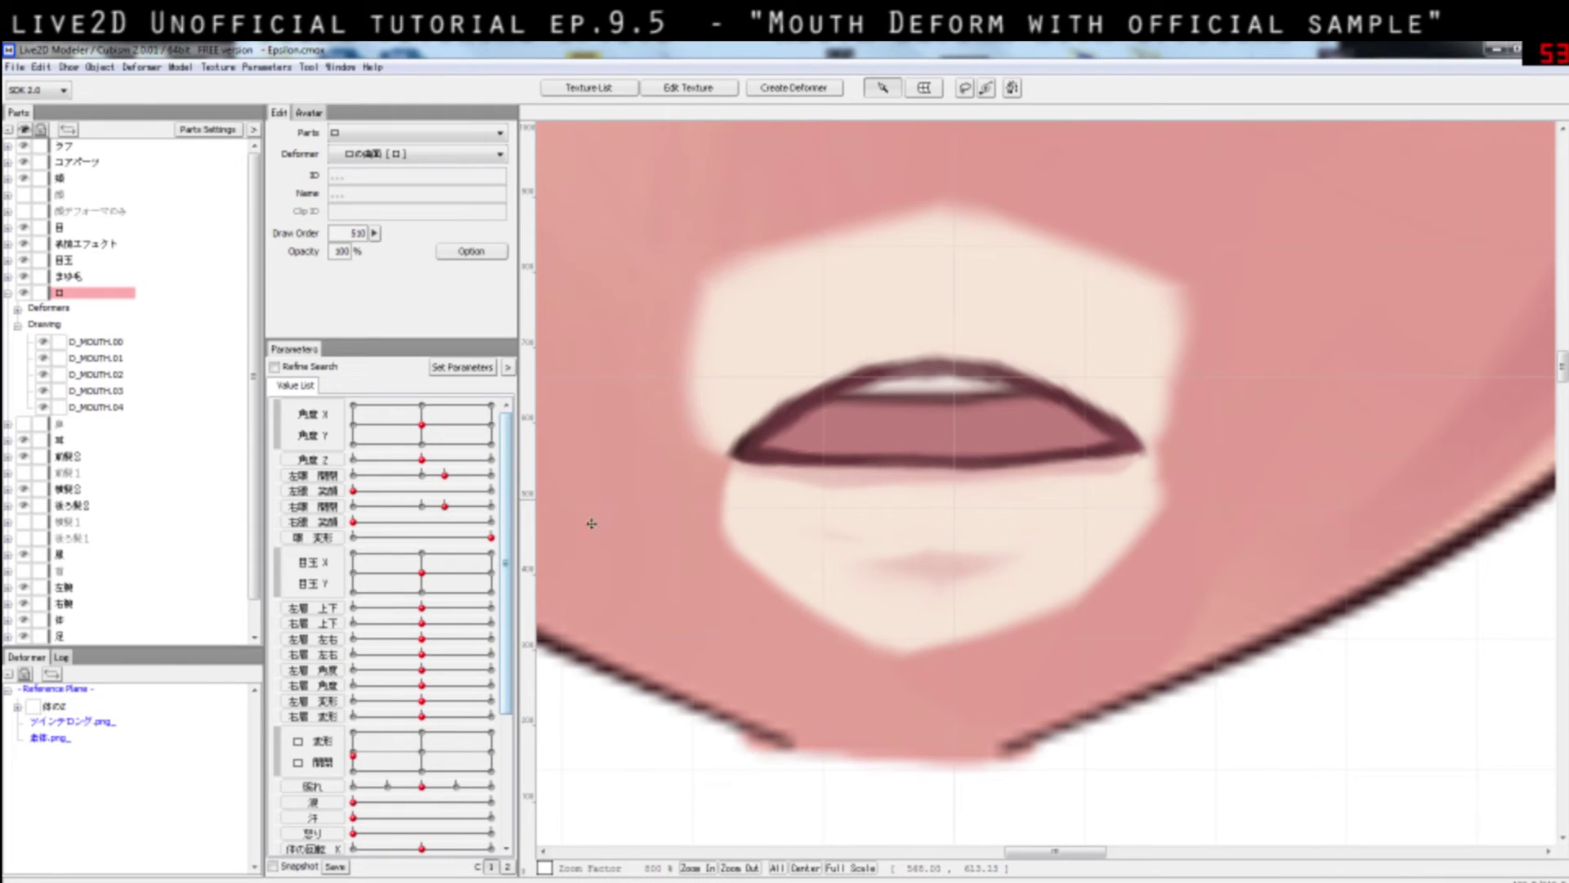
pyautogui.click(827, 500)
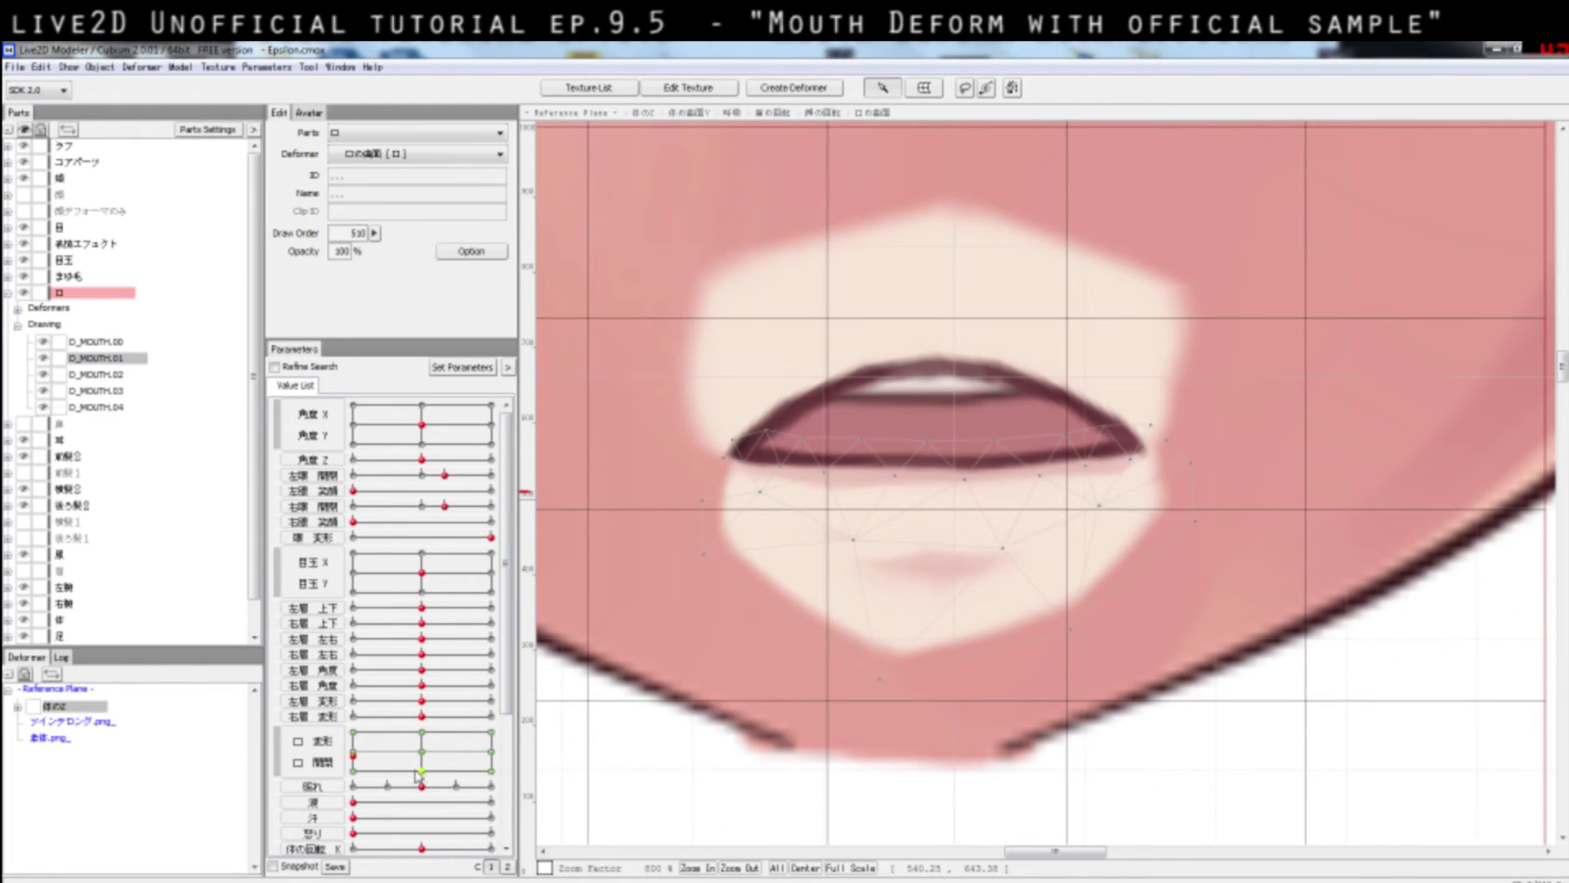
# - At the fully open keyform, pull D_MOUTH.01's left-edge vertex down toward the chin
pyautogui.moveTo(417, 777); pyautogui.dragTo(353, 731)
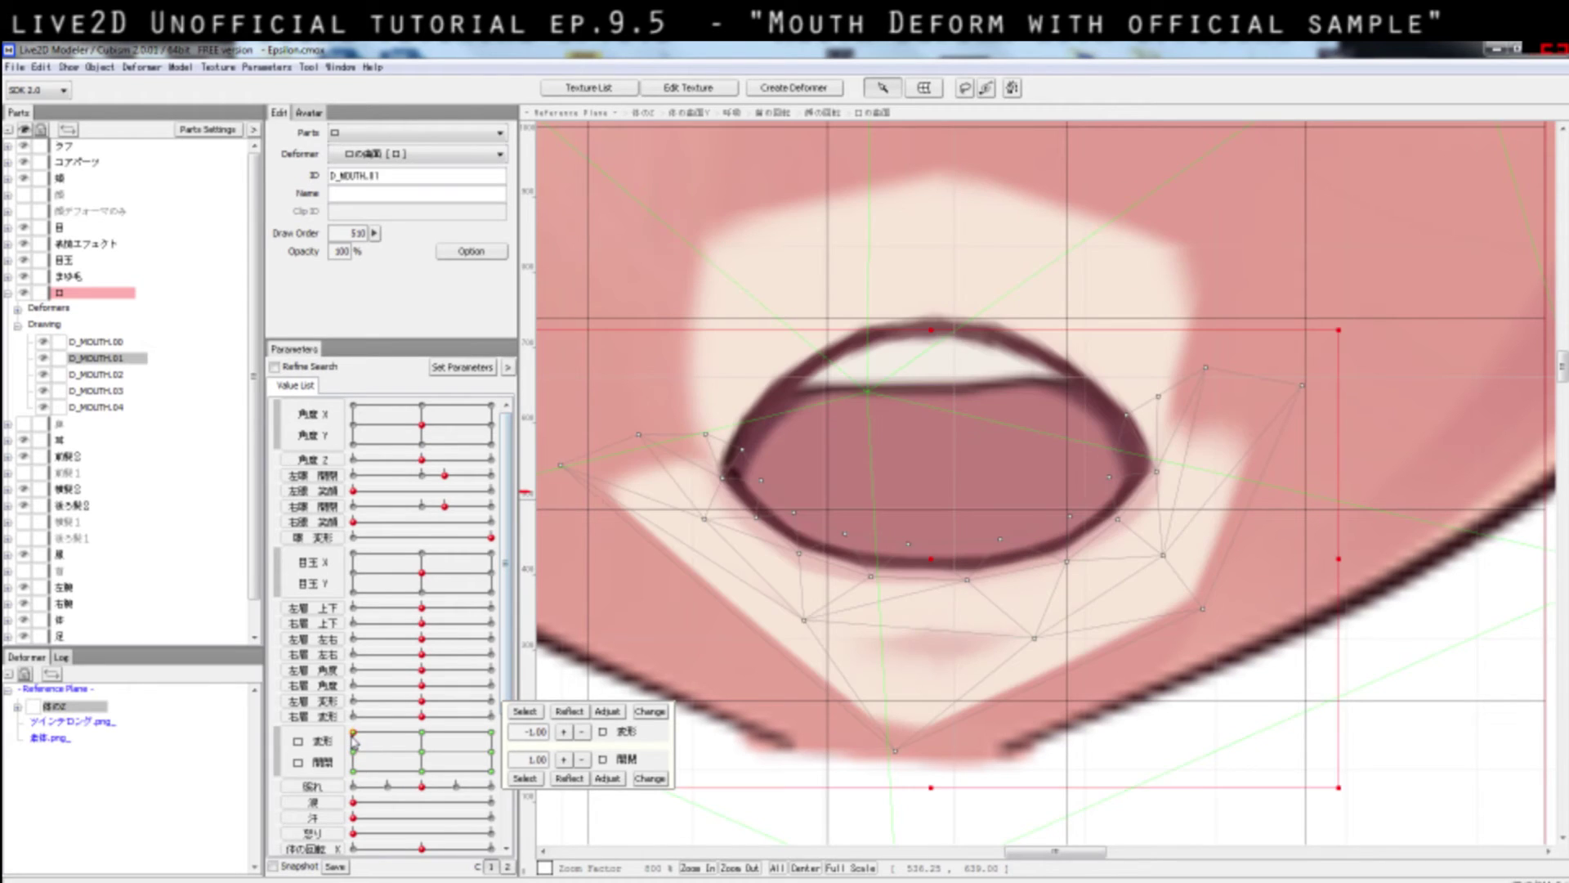
pyautogui.click(561, 467)
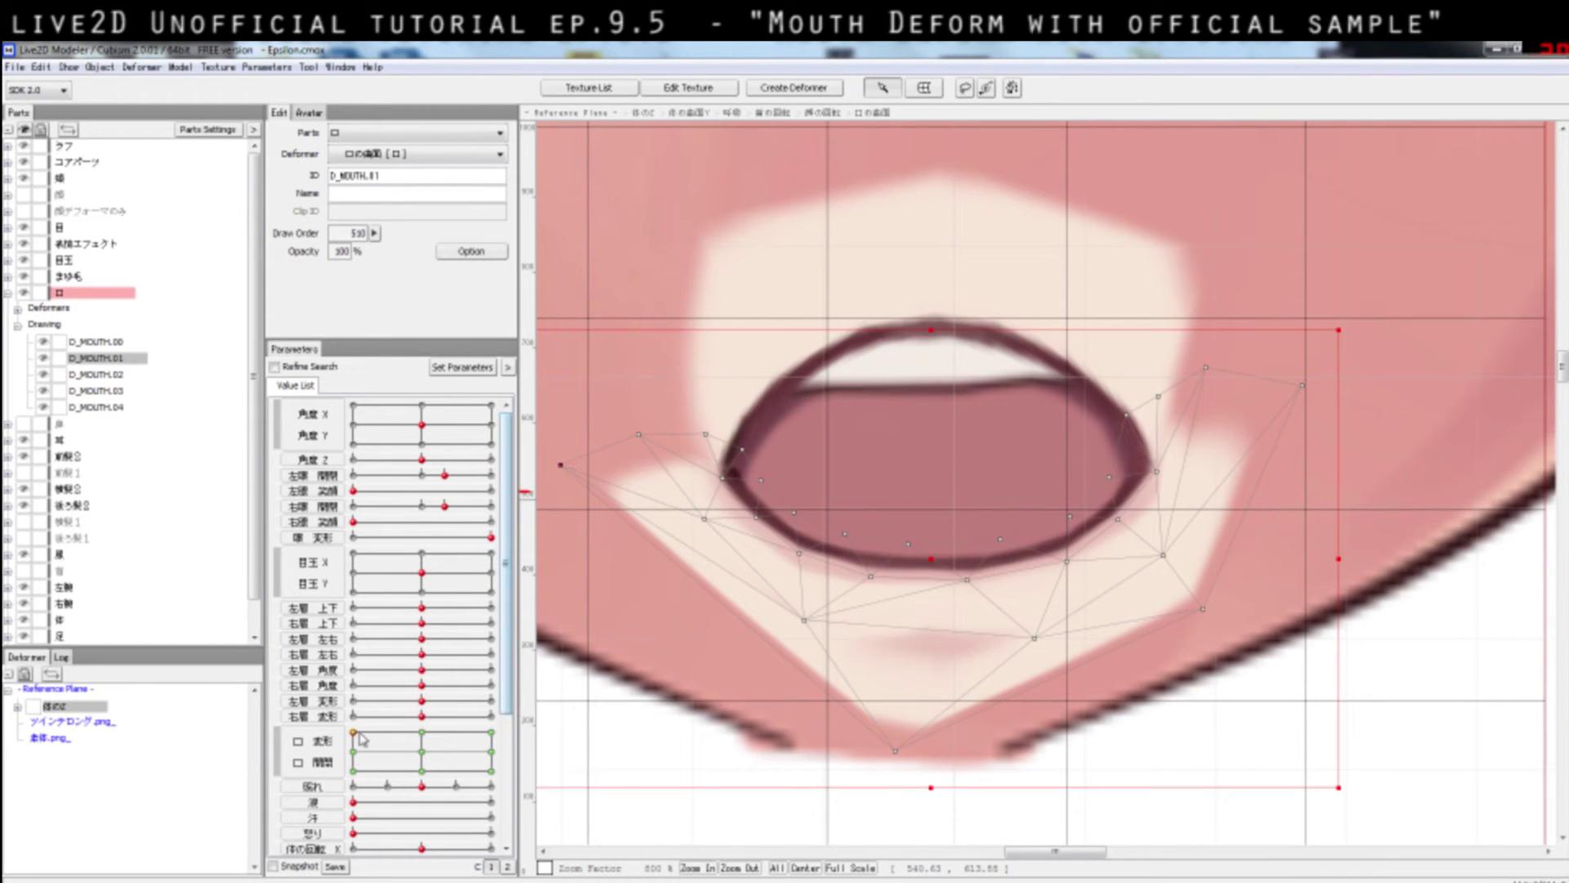
pyautogui.moveTo(362, 740)
pyautogui.mouseDown()
pyautogui.moveTo(340, 785)
pyautogui.moveTo(343, 733)
pyautogui.mouseUp()
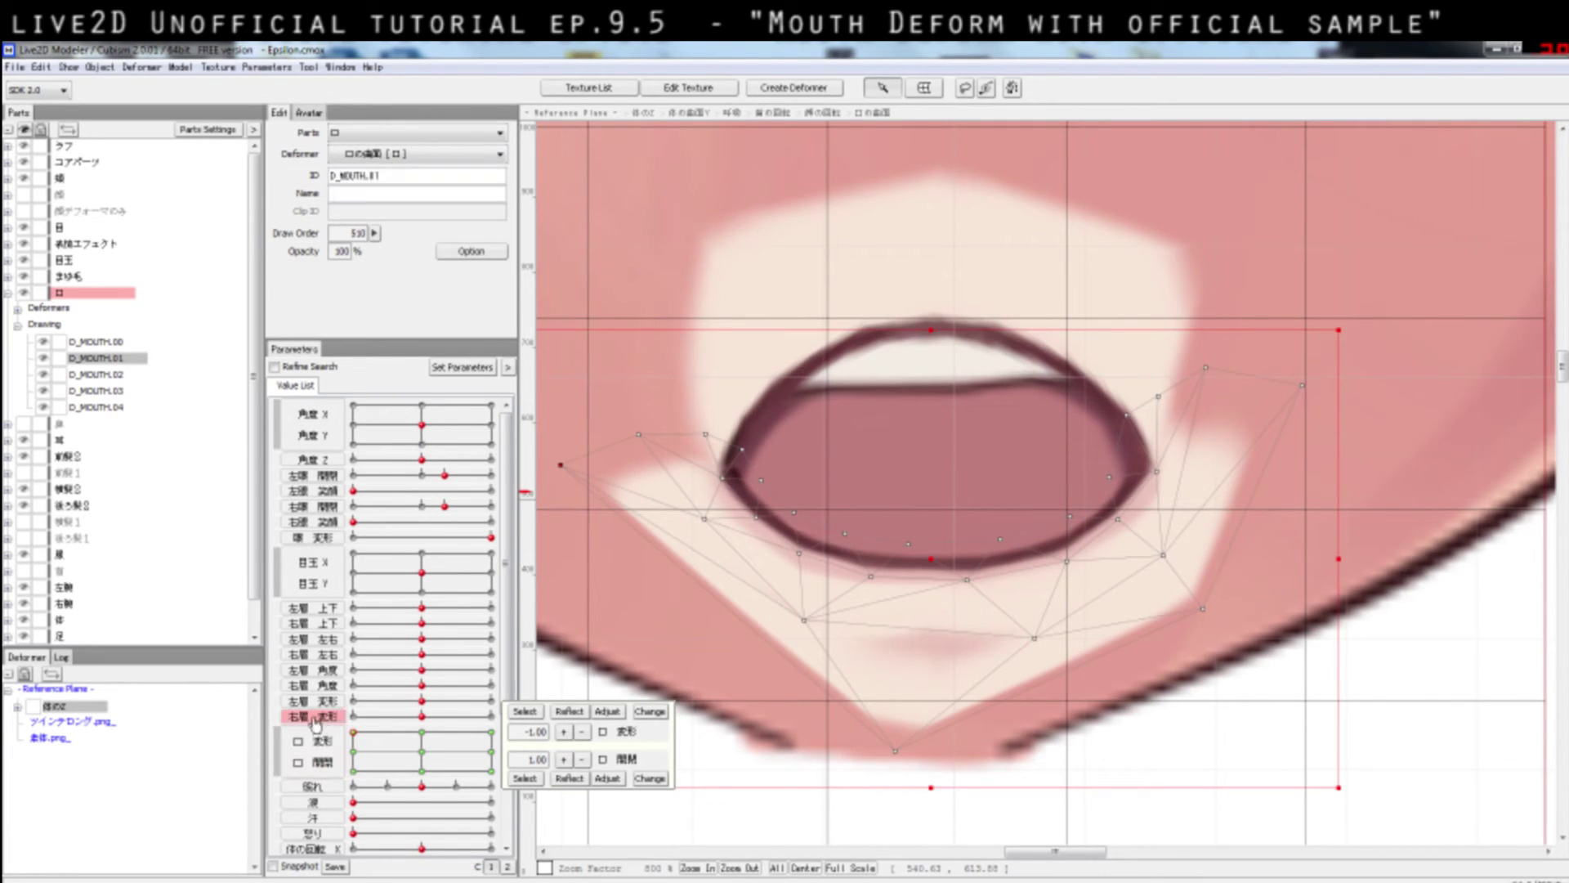
pyautogui.moveTo(566, 467); pyautogui.dragTo(727, 631)
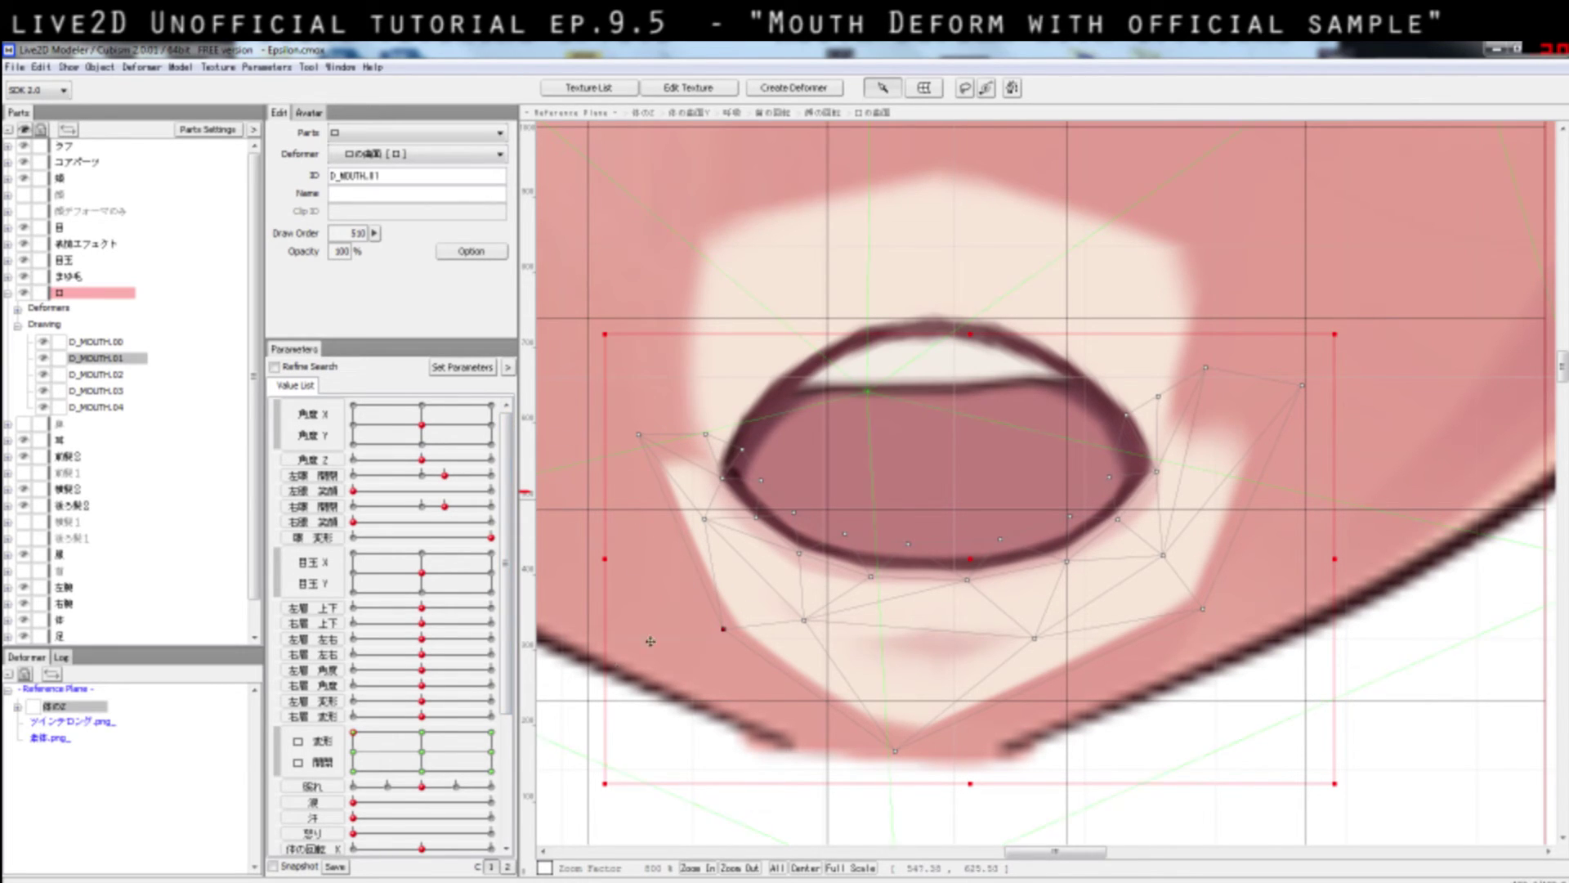
# - Reposition the lower-left mouth vertices at the half-open and other keyforms, then deselect the mesh
pyautogui.moveTo(354, 750)
pyautogui.mouseDown()
pyautogui.moveTo(351, 769)
pyautogui.moveTo(354, 732)
pyautogui.mouseUp()
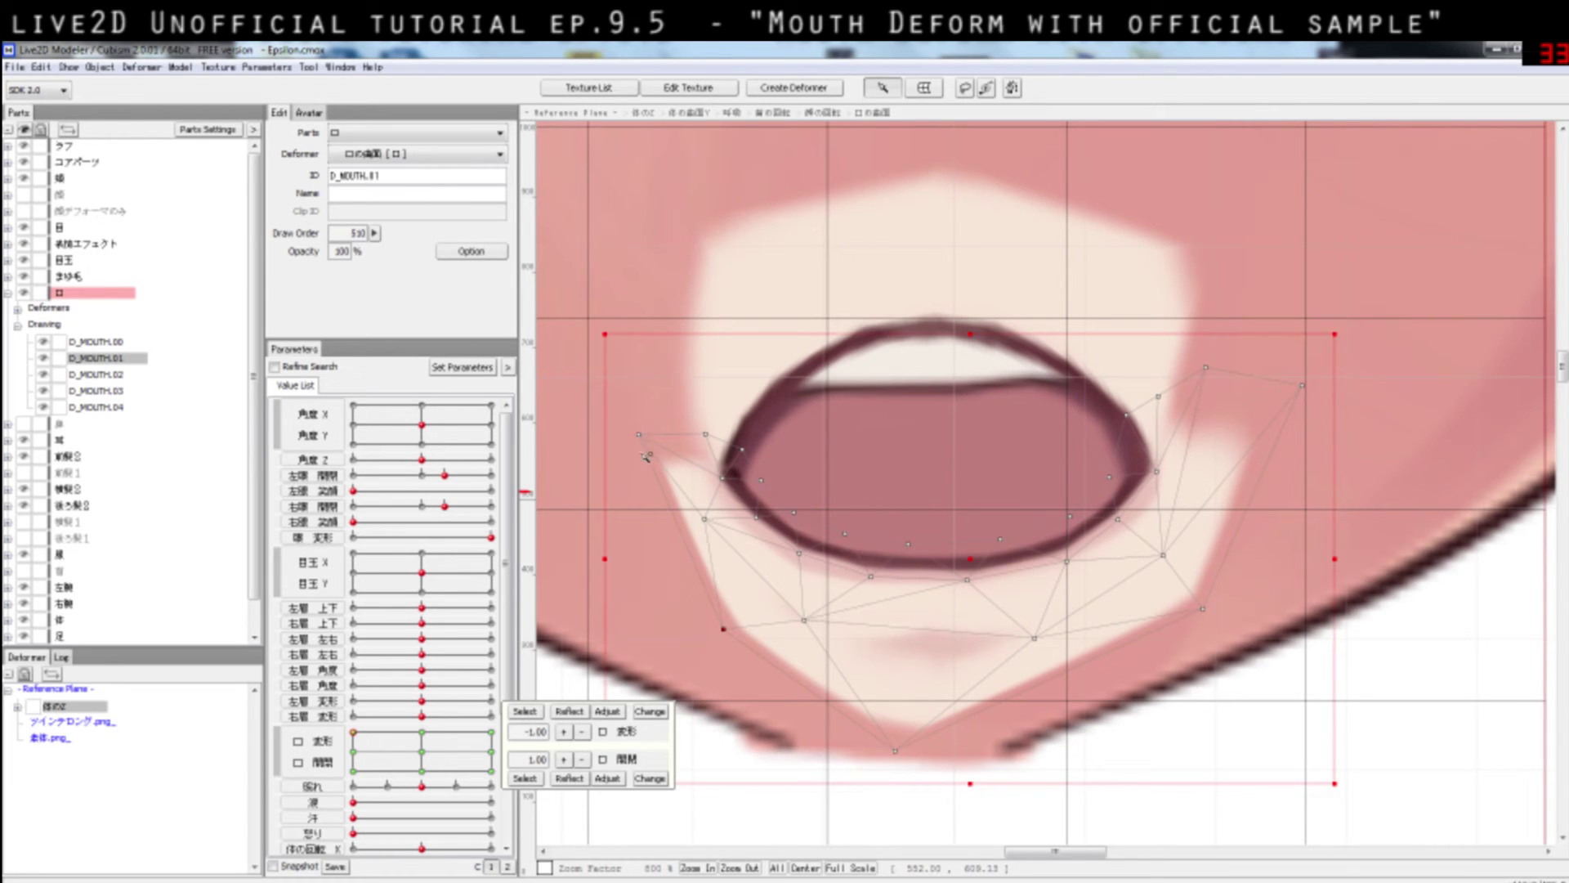
pyautogui.moveTo(646, 458); pyautogui.dragTo(667, 502)
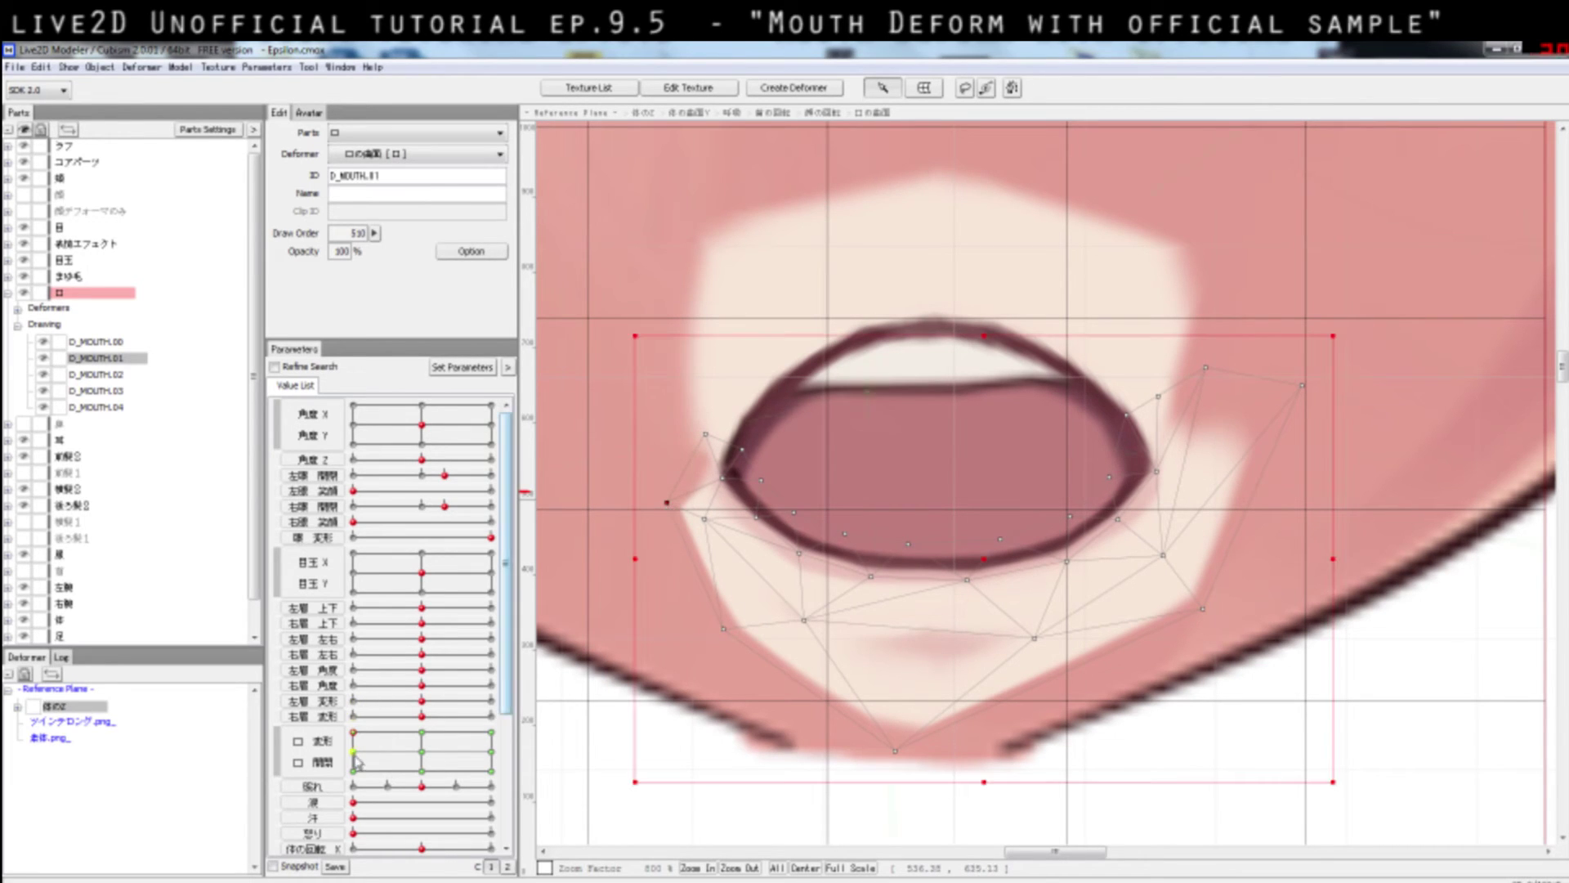
pyautogui.moveTo(356, 762)
pyautogui.mouseDown()
pyautogui.moveTo(357, 733)
pyautogui.moveTo(361, 765)
pyautogui.moveTo(361, 735)
pyautogui.moveTo(363, 751)
pyautogui.mouseUp()
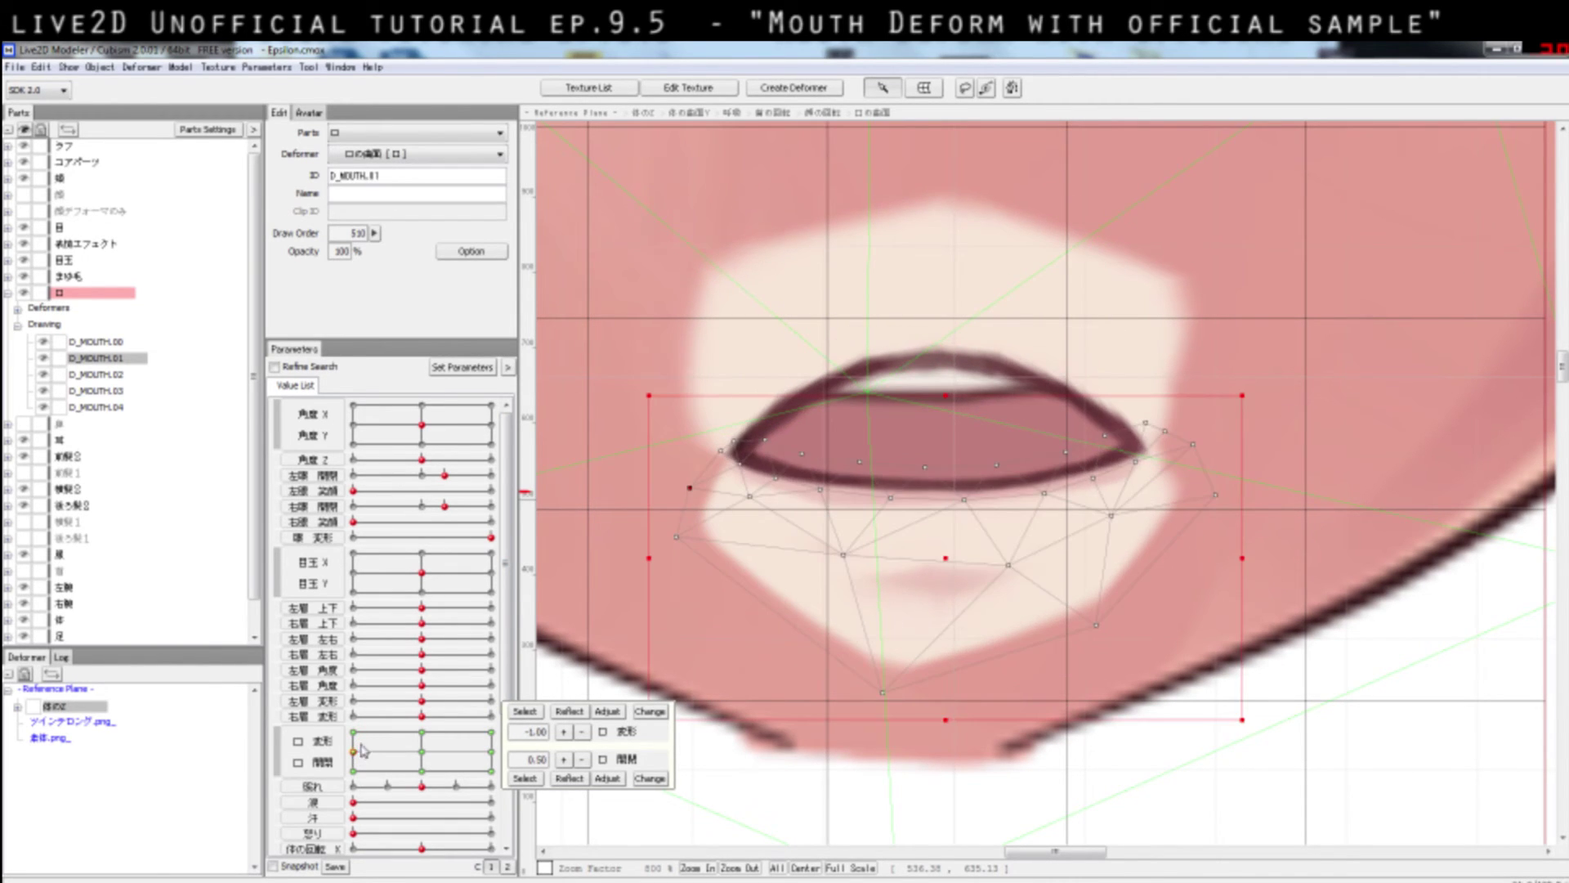
pyautogui.moveTo(685, 548); pyautogui.dragTo(743, 577)
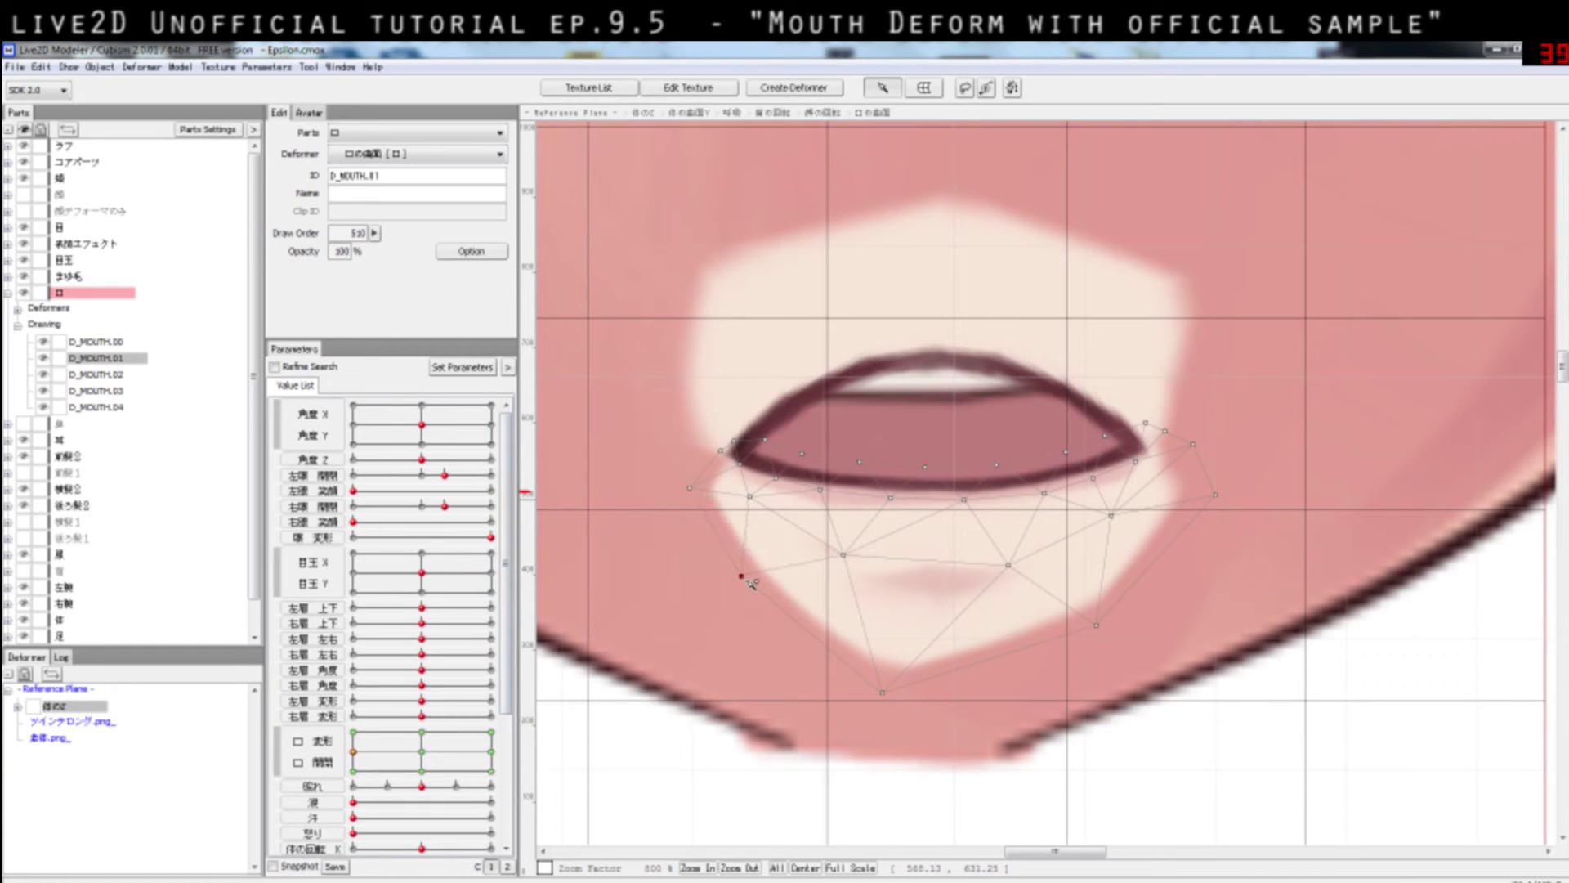
pyautogui.moveTo(357, 744)
pyautogui.mouseDown()
pyautogui.moveTo(362, 770)
pyautogui.moveTo(361, 725)
pyautogui.mouseUp()
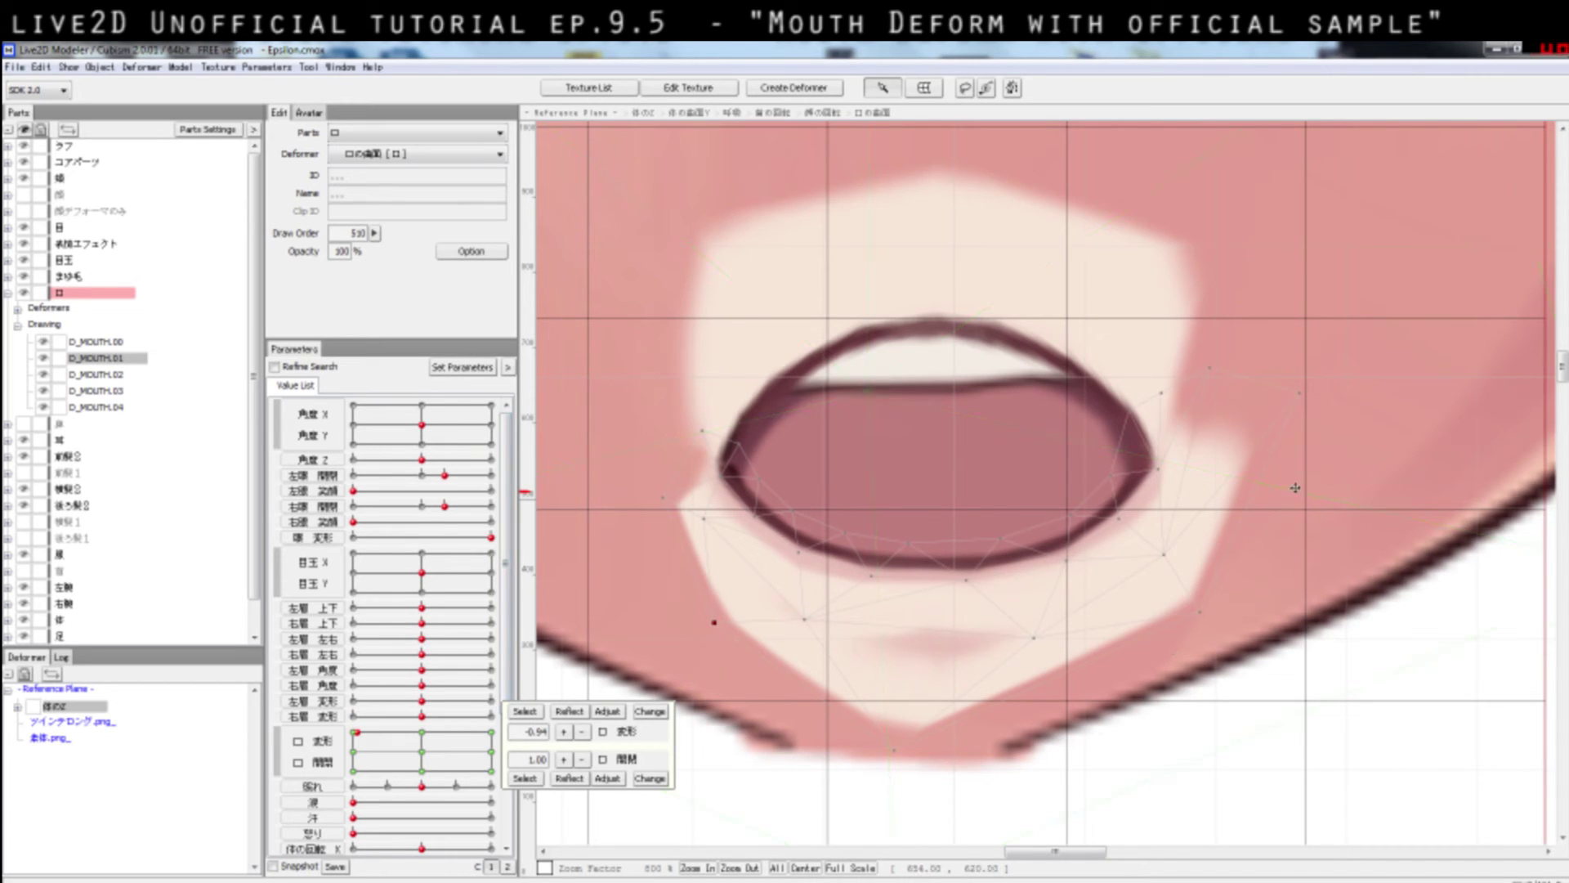
pyautogui.click(1304, 391)
# - With the face layer shown, scrub the mouth open and shut, then drag D_MOUTH.01's lower-left vertex
pyautogui.click(25, 197)
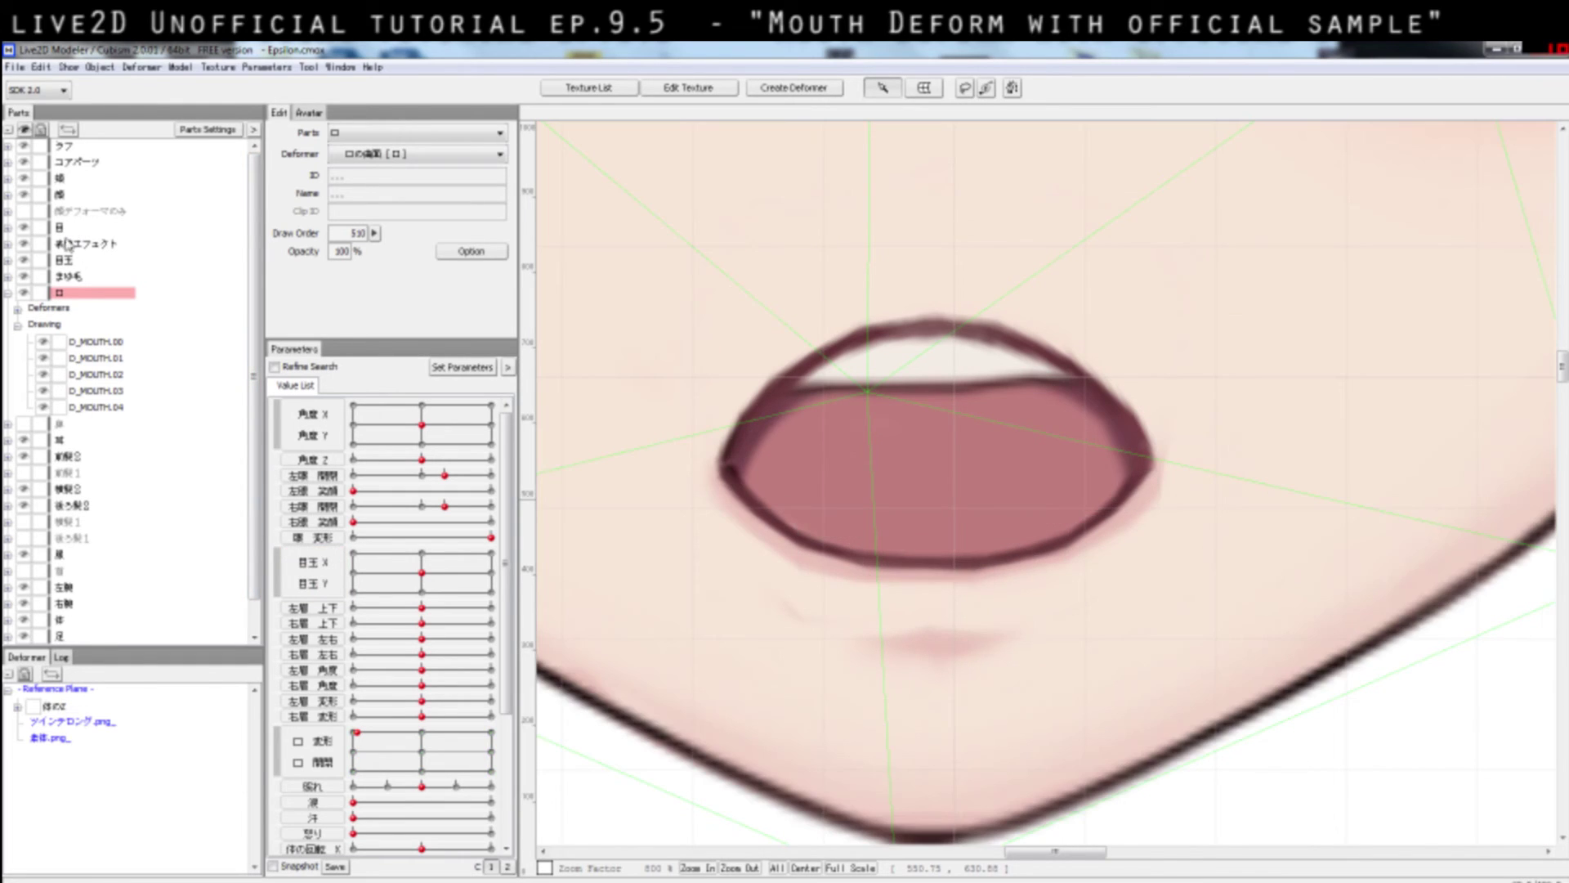
pyautogui.moveTo(394, 751); pyautogui.dragTo(343, 723)
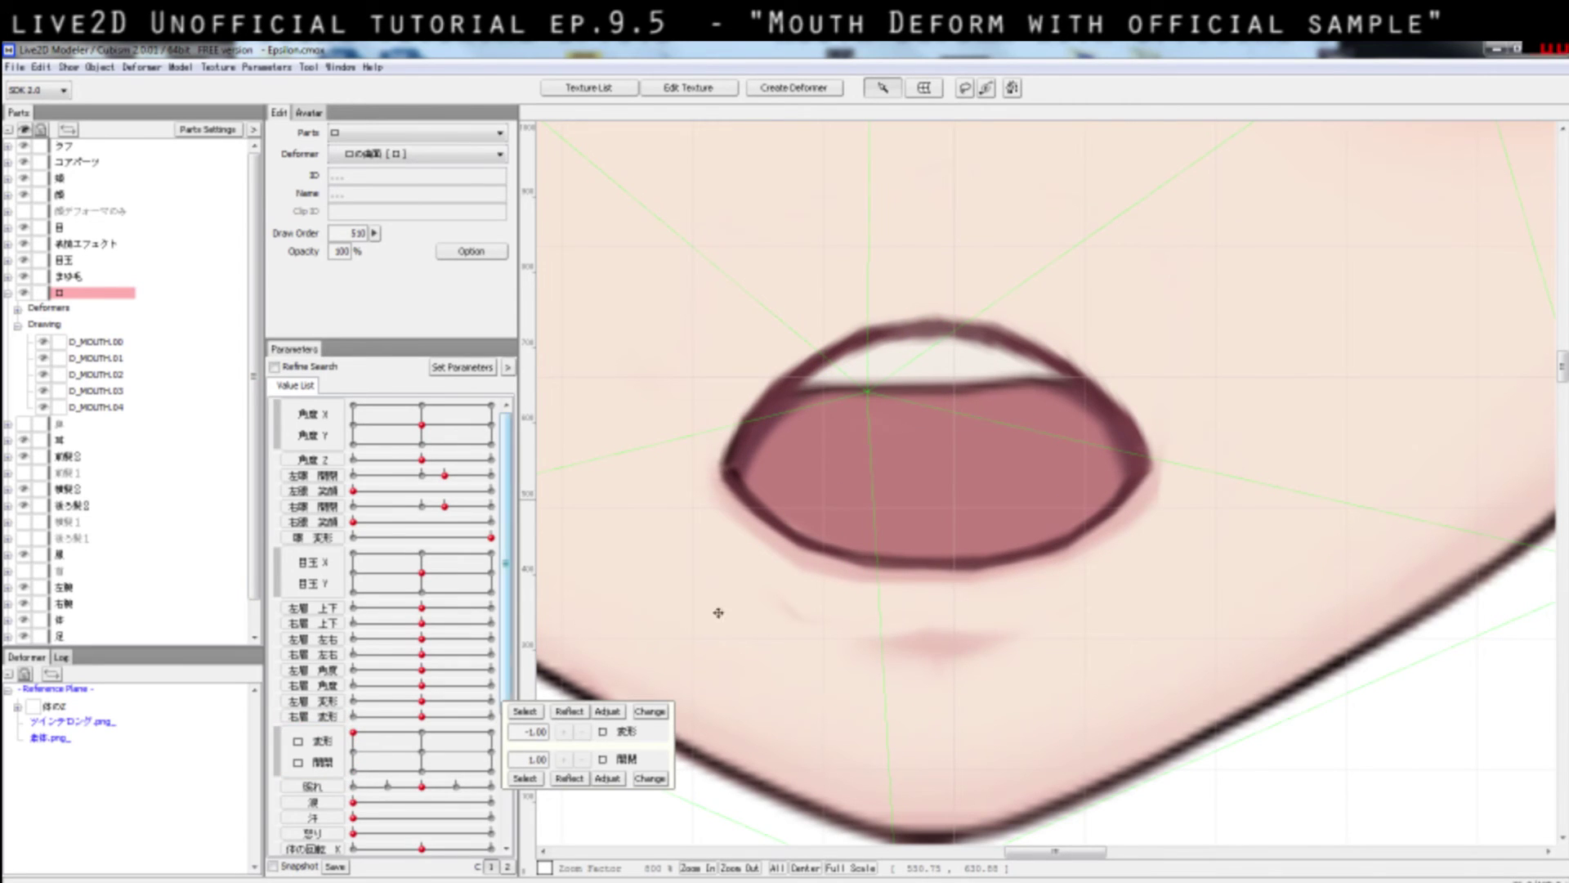
pyautogui.click(797, 594)
pyautogui.moveTo(808, 619)
pyautogui.mouseDown()
pyautogui.moveTo(785, 641)
pyautogui.moveTo(763, 630)
pyautogui.moveTo(811, 604)
pyautogui.moveTo(820, 628)
pyautogui.mouseUp()
pyautogui.click(847, 613)
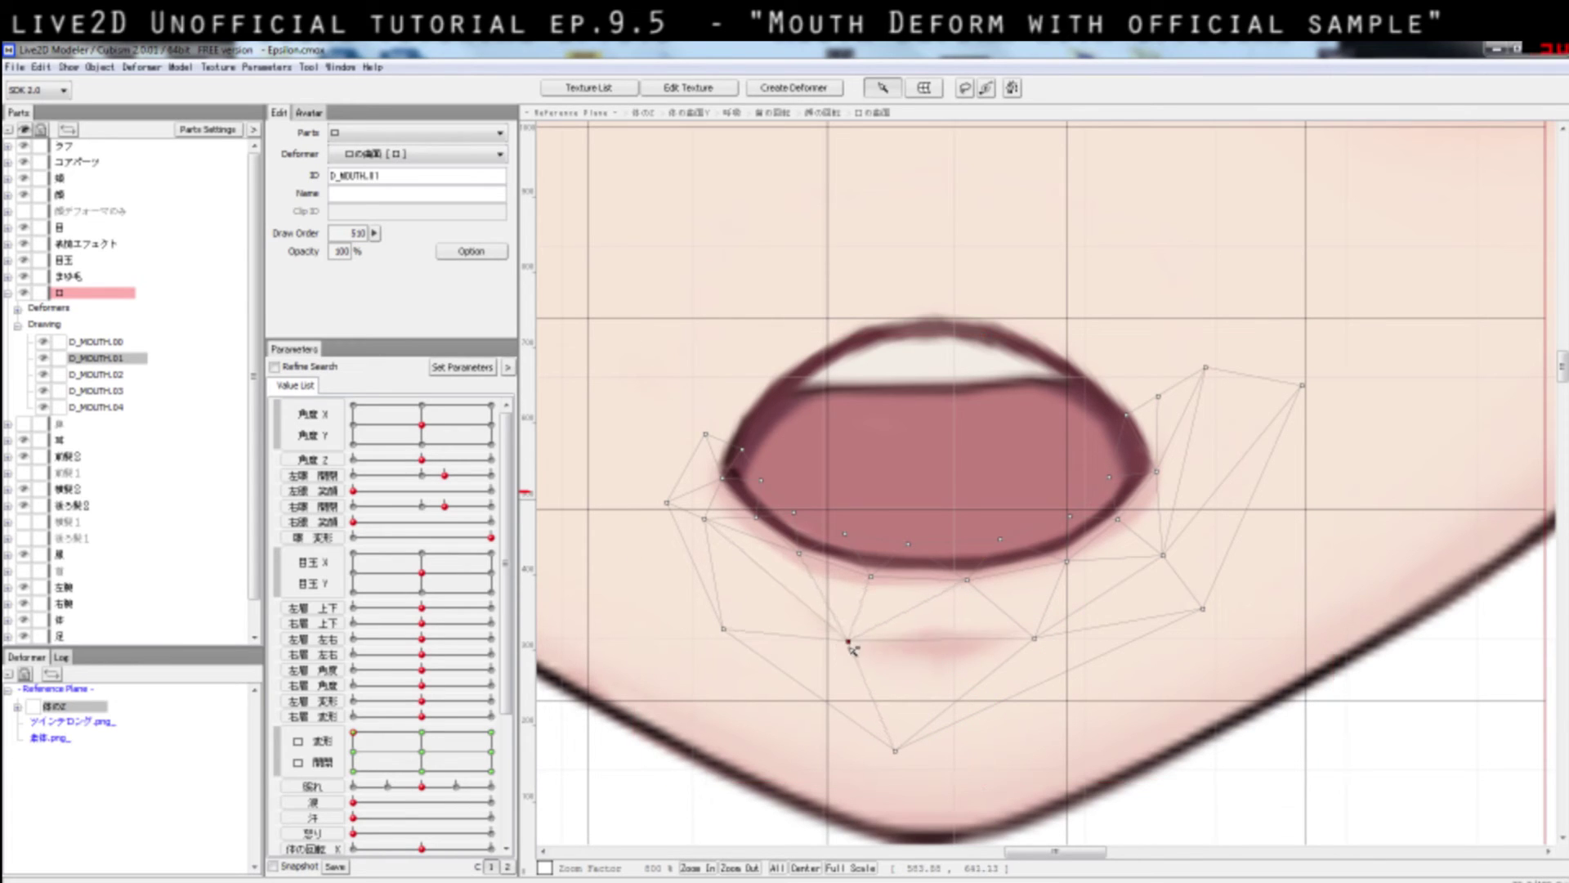
# - Reselect D_MOUTH.01 via the face mesh, test a wider mouth form, reset it to -1.00, and zoom out
pyautogui.click(716, 671)
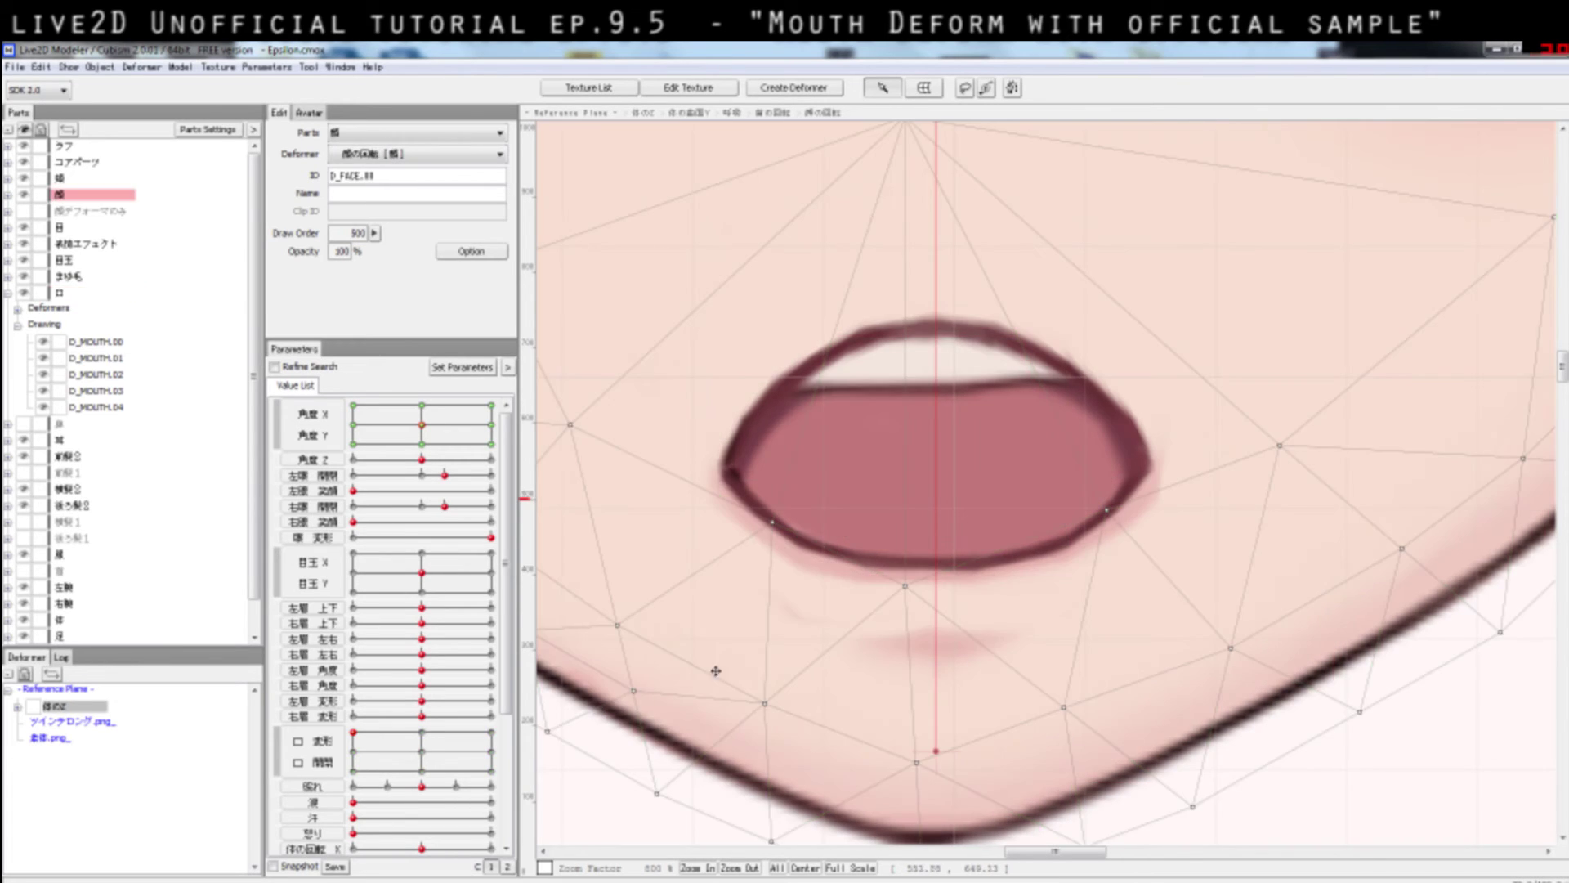
pyautogui.click(803, 624)
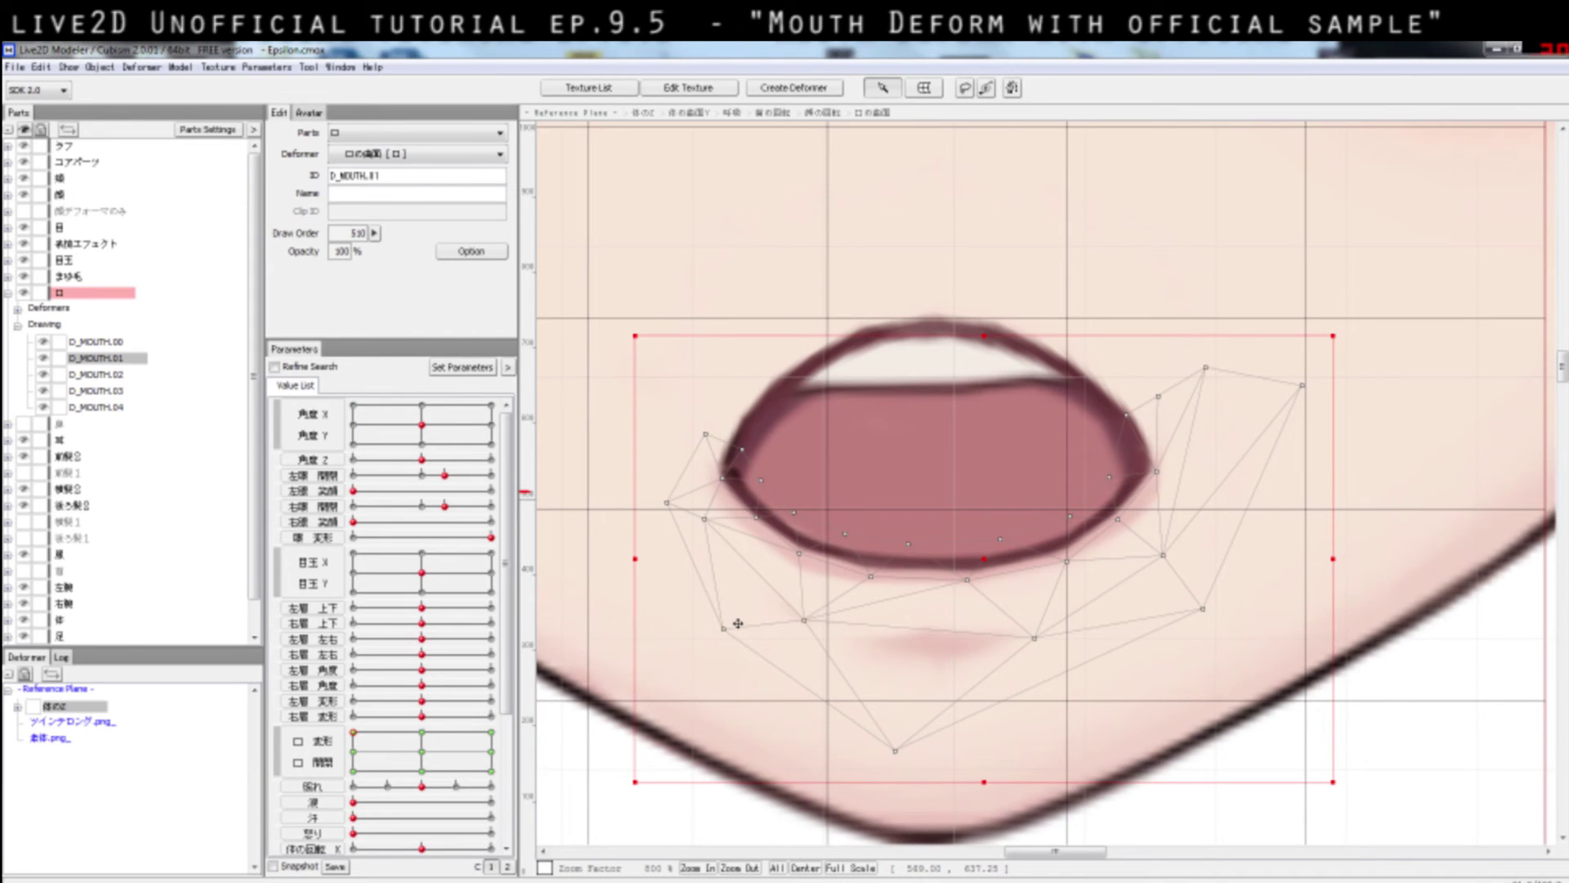
pyautogui.moveTo(401, 754); pyautogui.dragTo(388, 681)
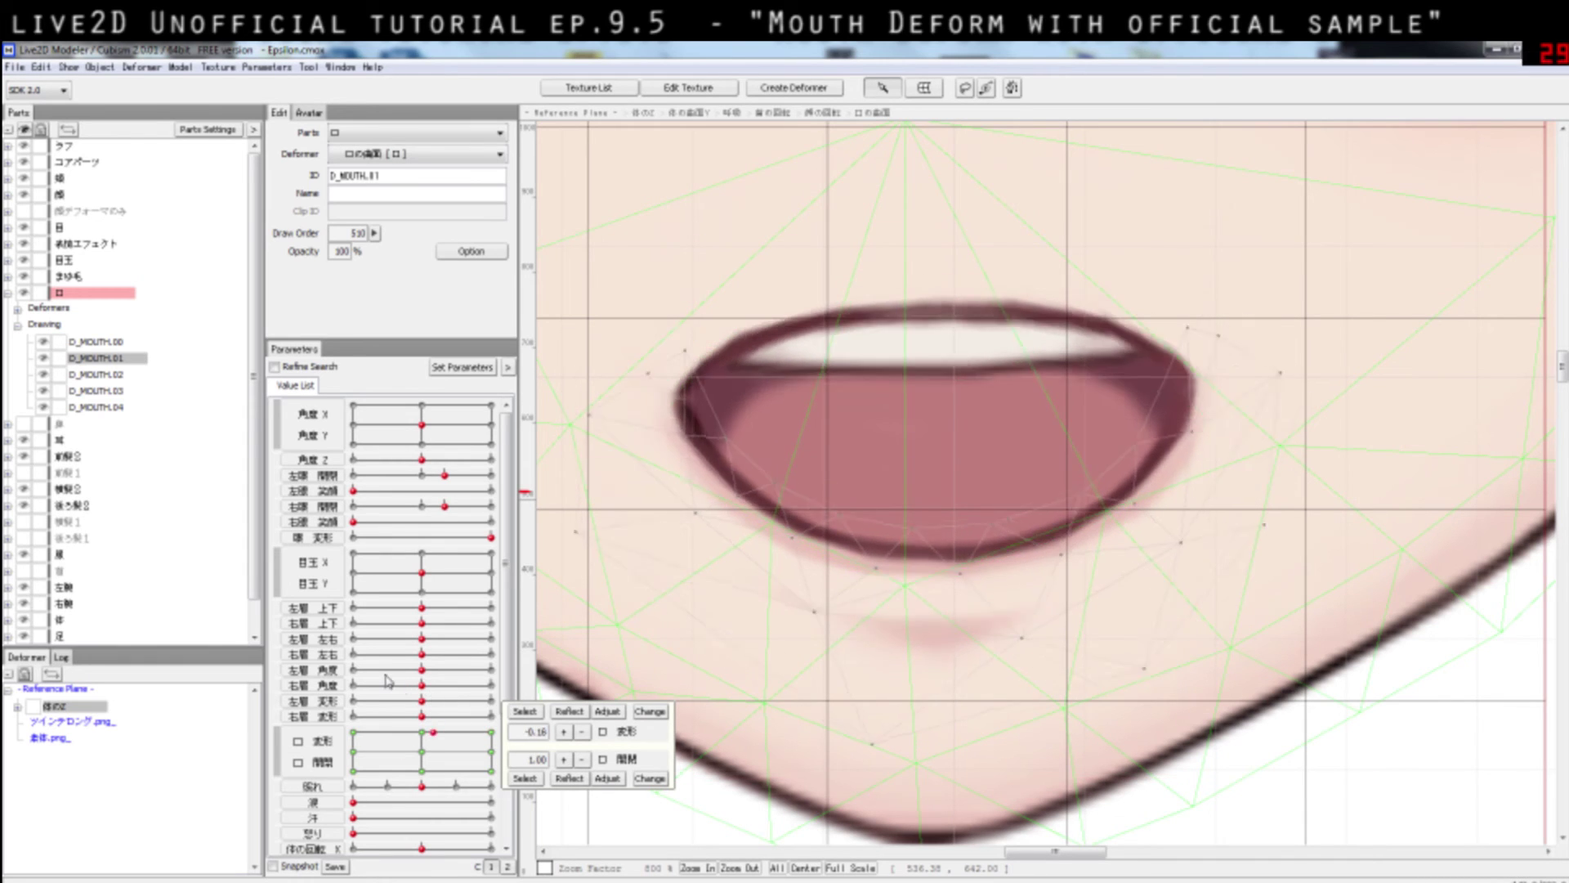
pyautogui.click(300, 741)
pyautogui.click(301, 702)
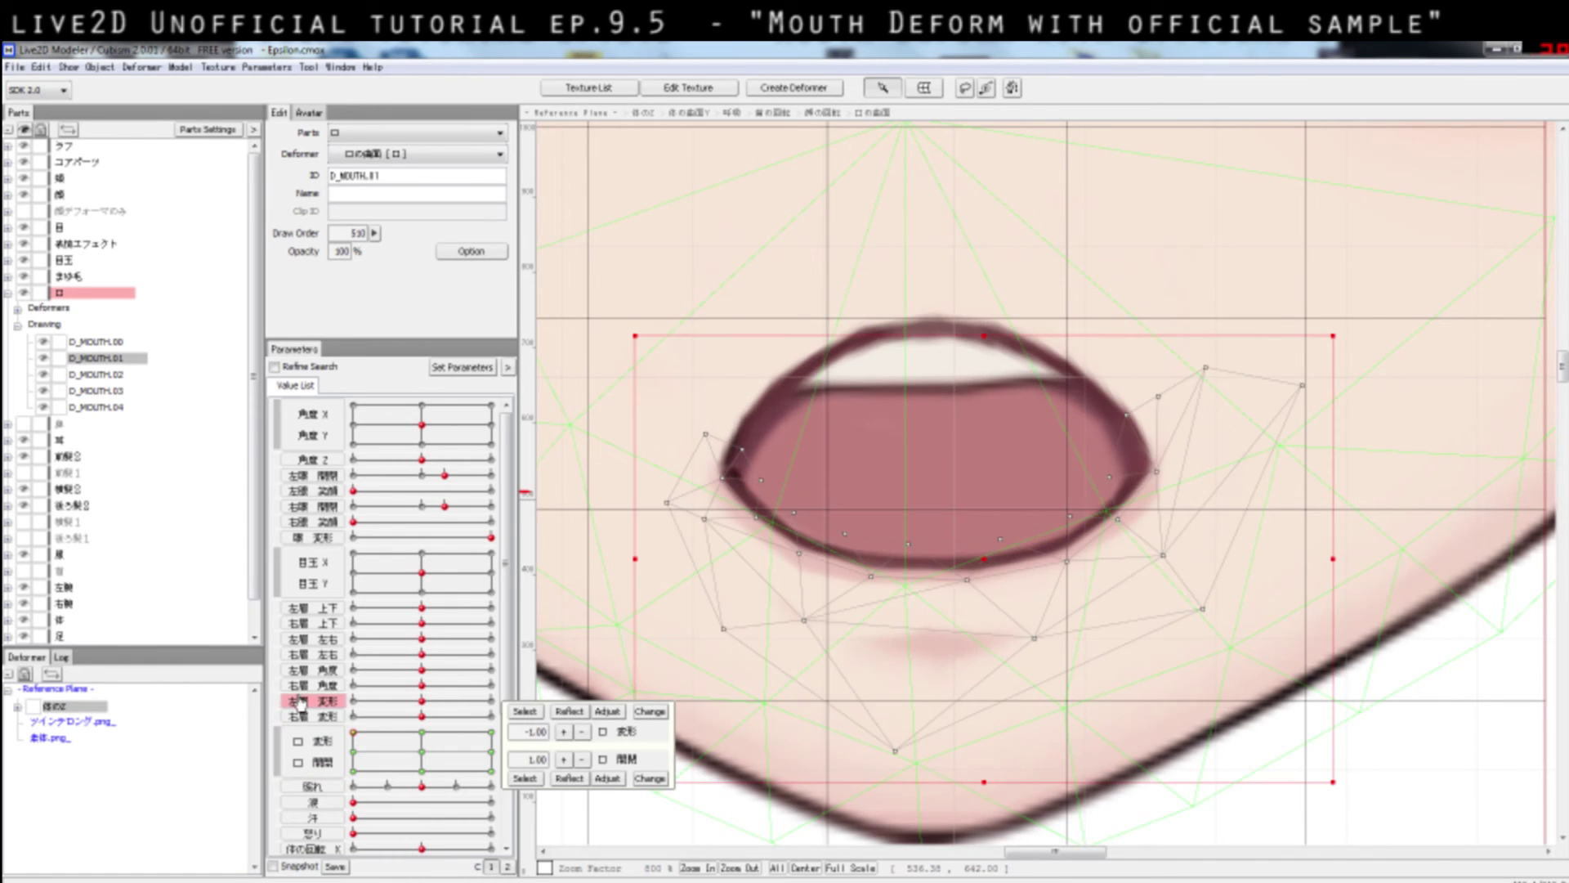
pyautogui.click(301, 741)
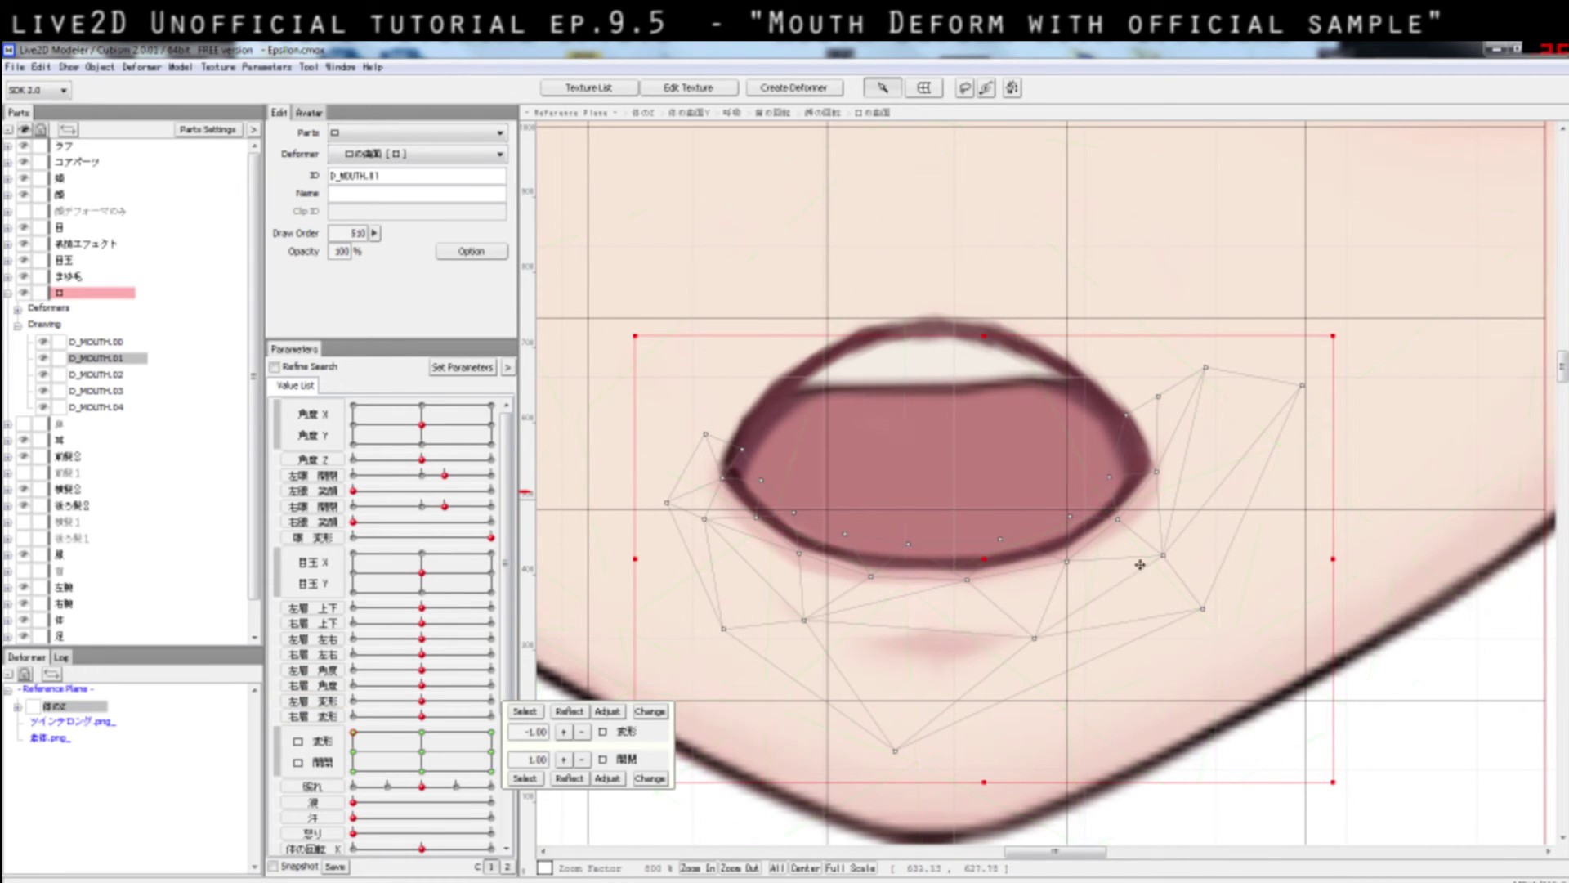
pyautogui.scroll(-2, 809, 617)
# - Zoom back in on the face and select the D_MOUTH.00 mouth mesh
pyautogui.click(1294, 553)
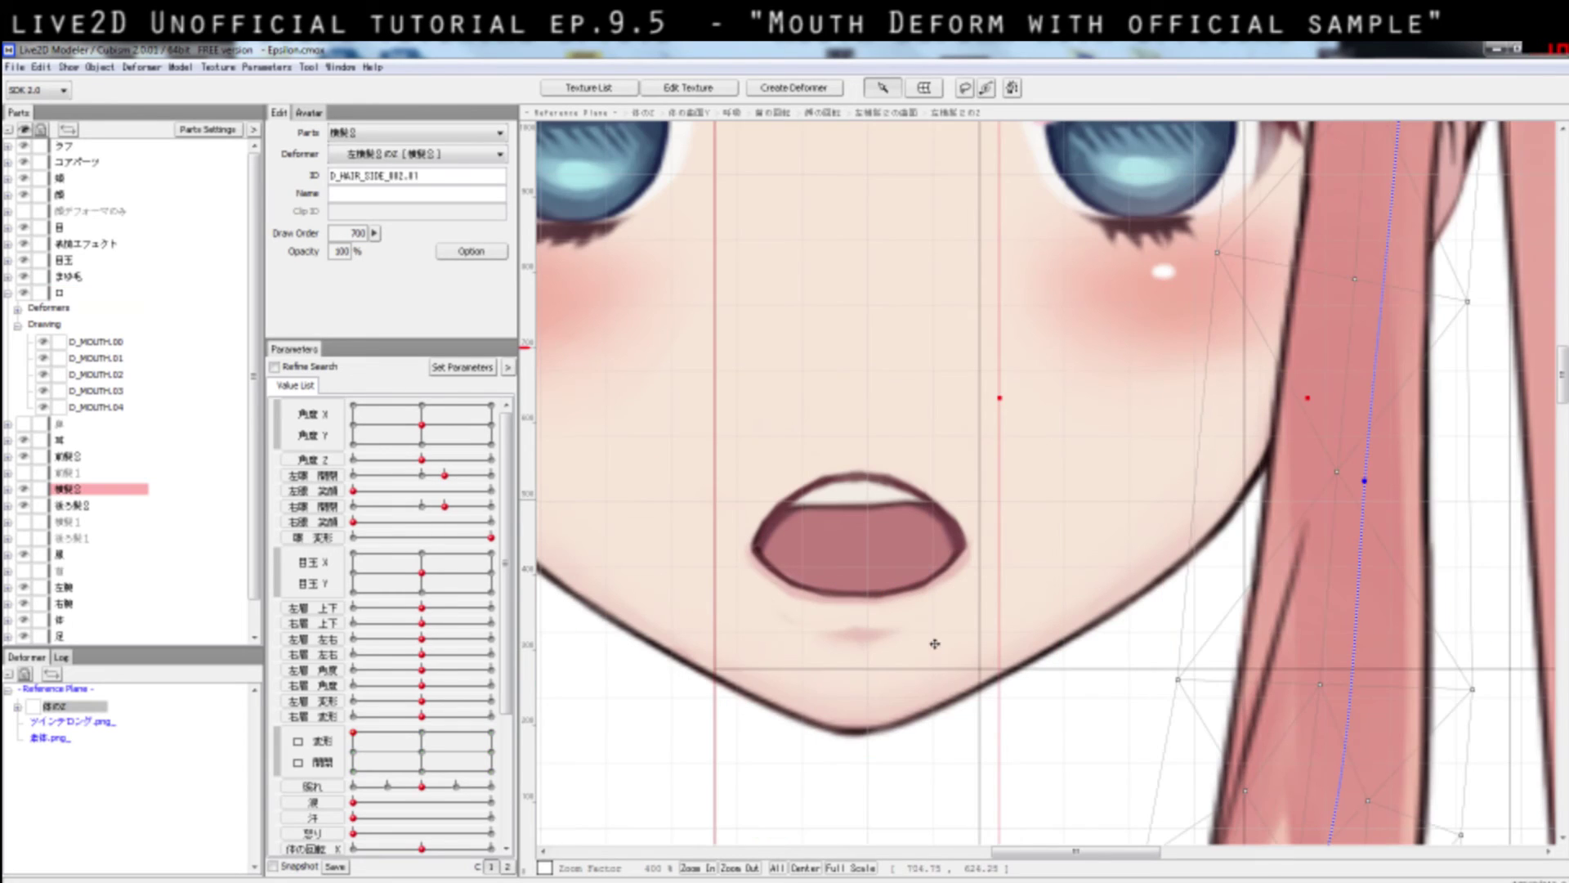
pyautogui.scroll(2, 844, 639)
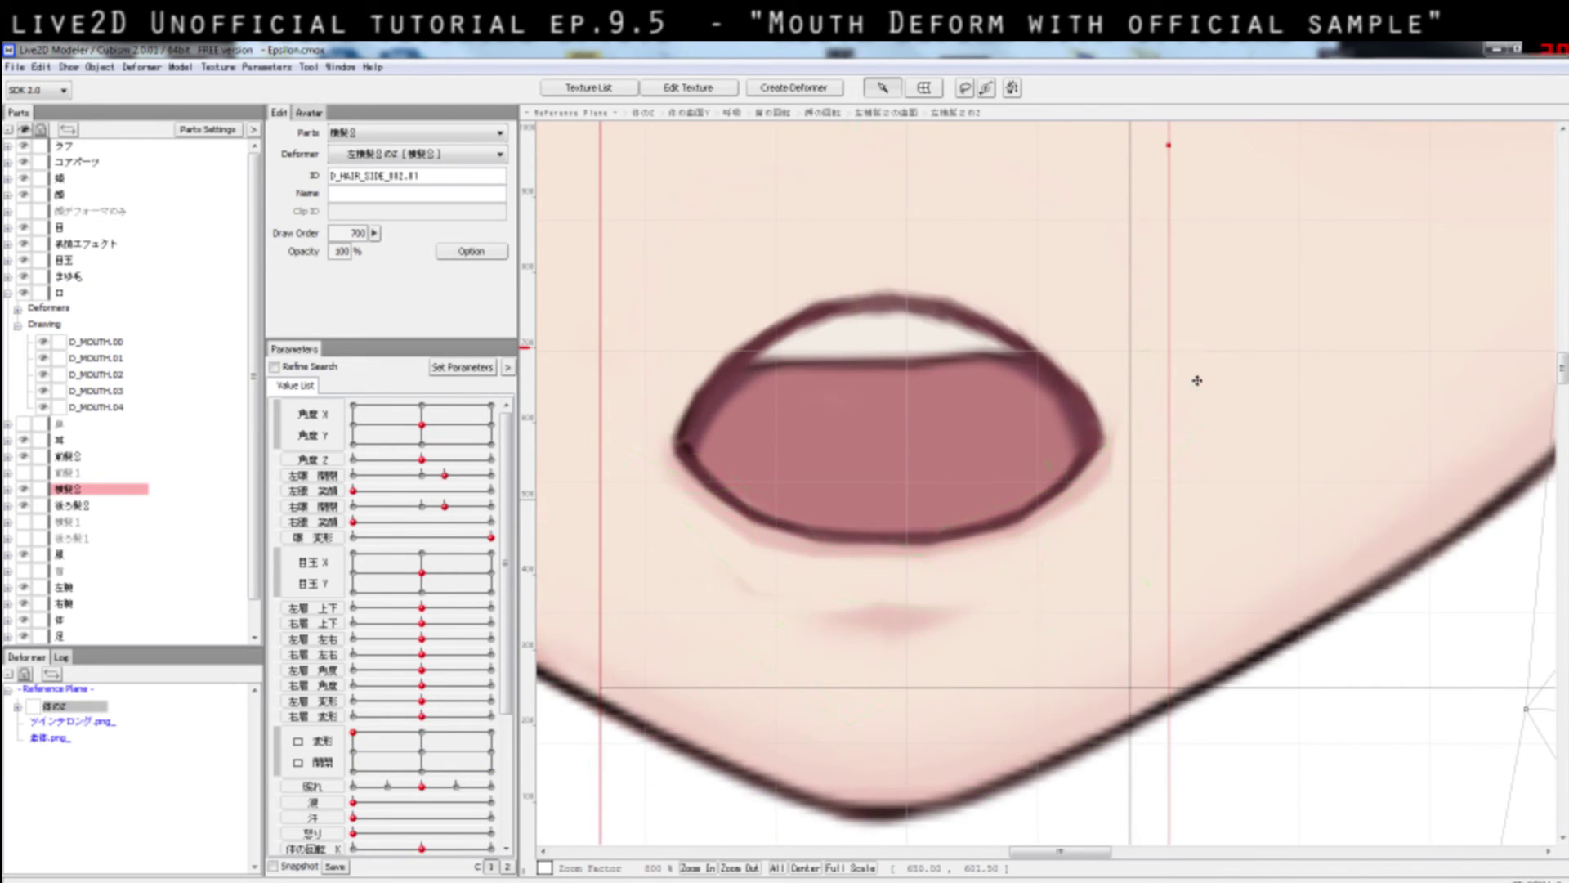
pyautogui.click(785, 492)
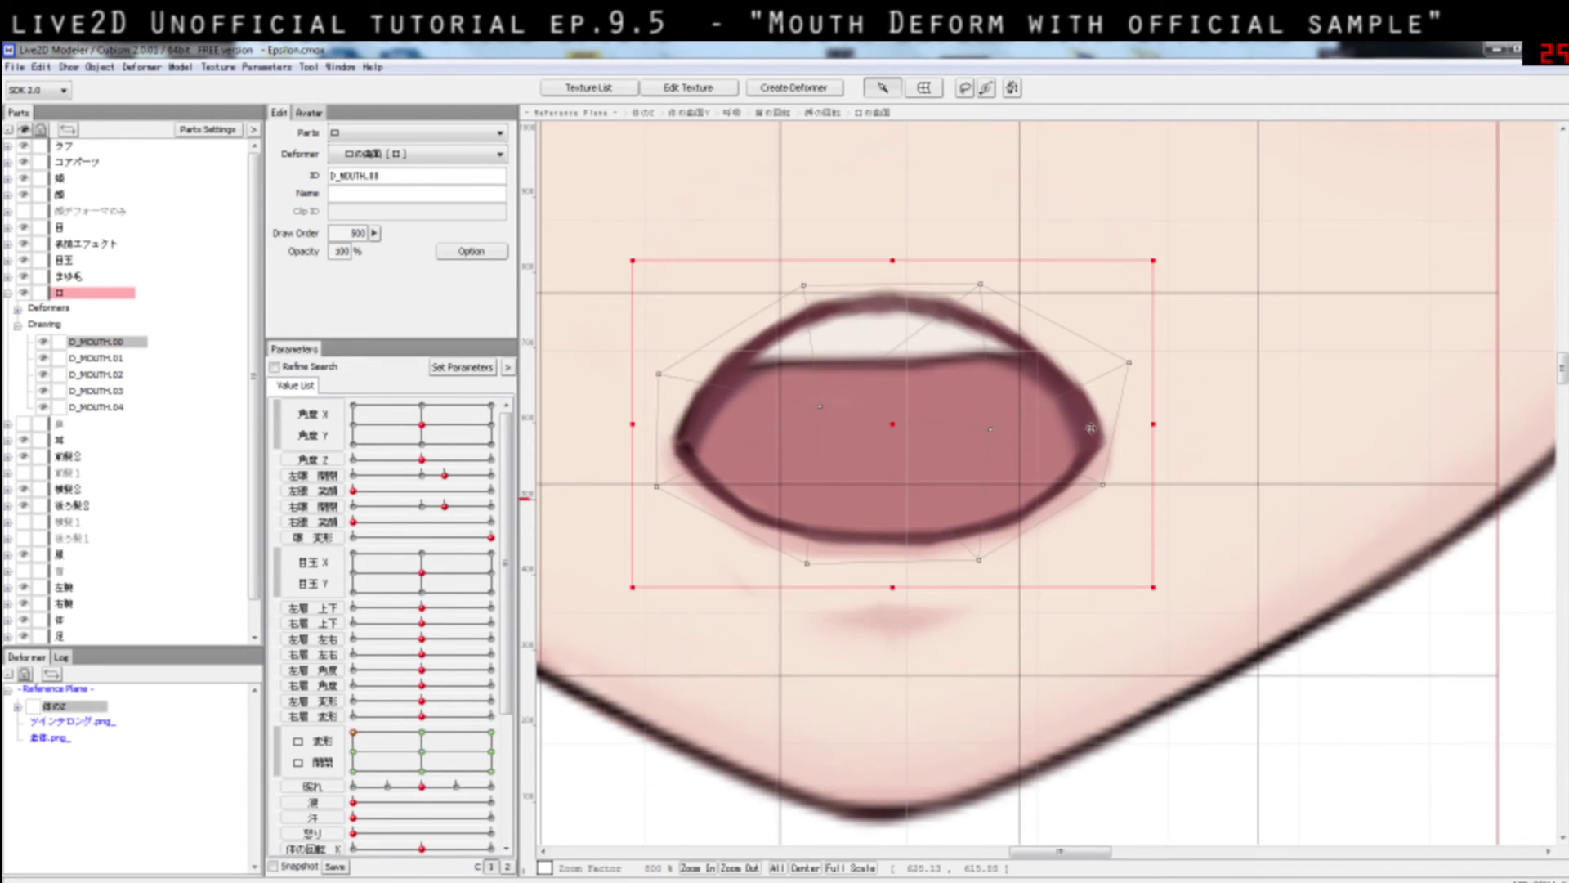
# - Draw a four-point curve arcing beneath the mouth from its left side to its right
pyautogui.click(1012, 87)
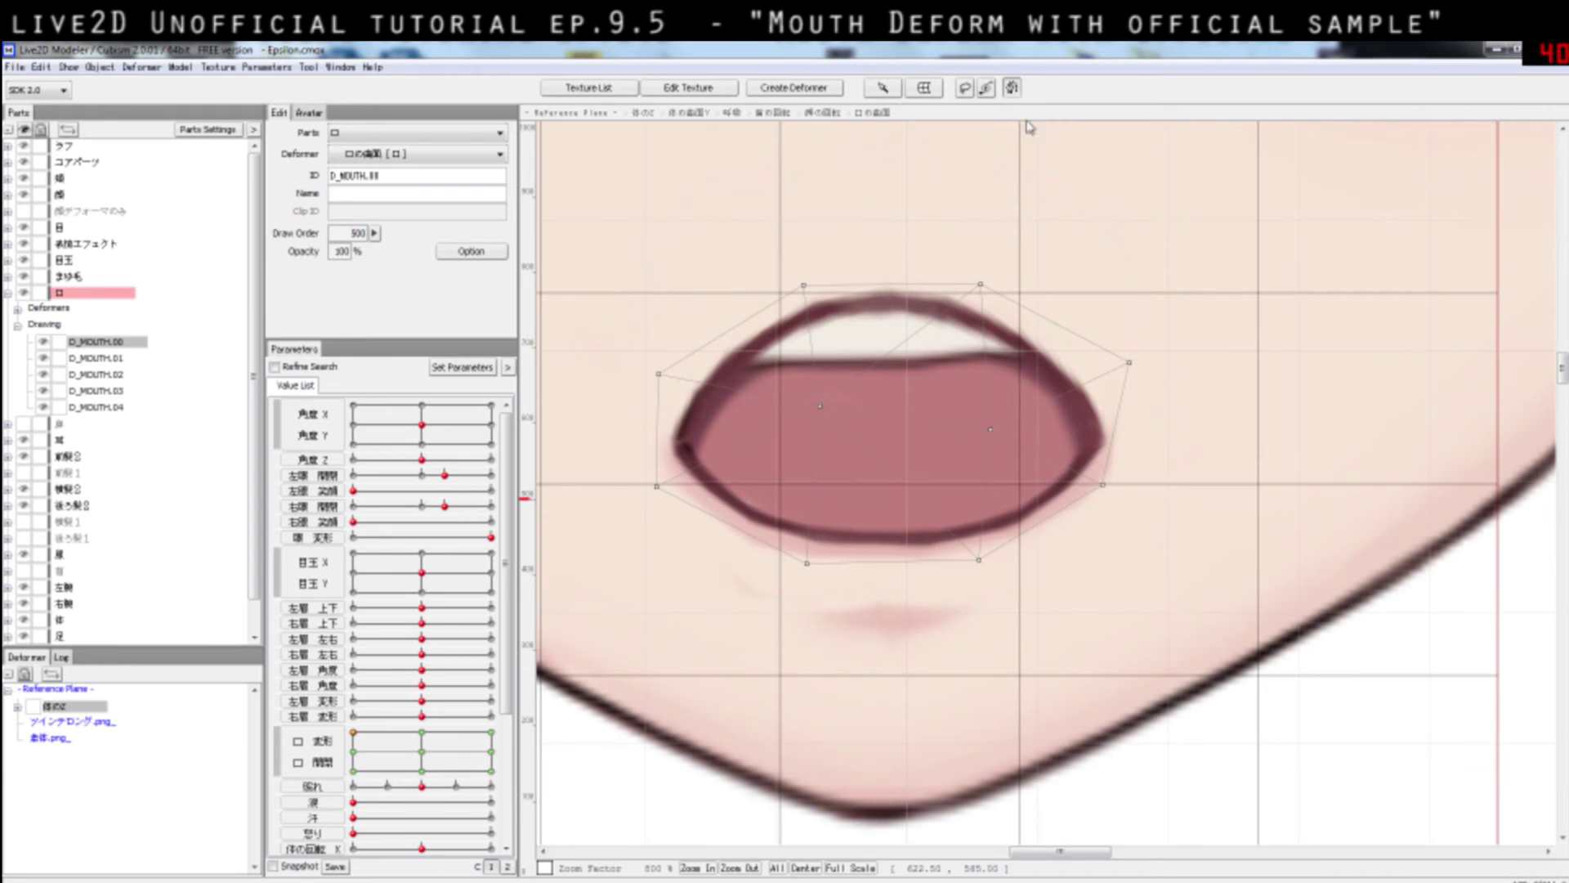
pyautogui.click(624, 458)
pyautogui.click(822, 607)
pyautogui.click(1023, 583)
pyautogui.click(1196, 428)
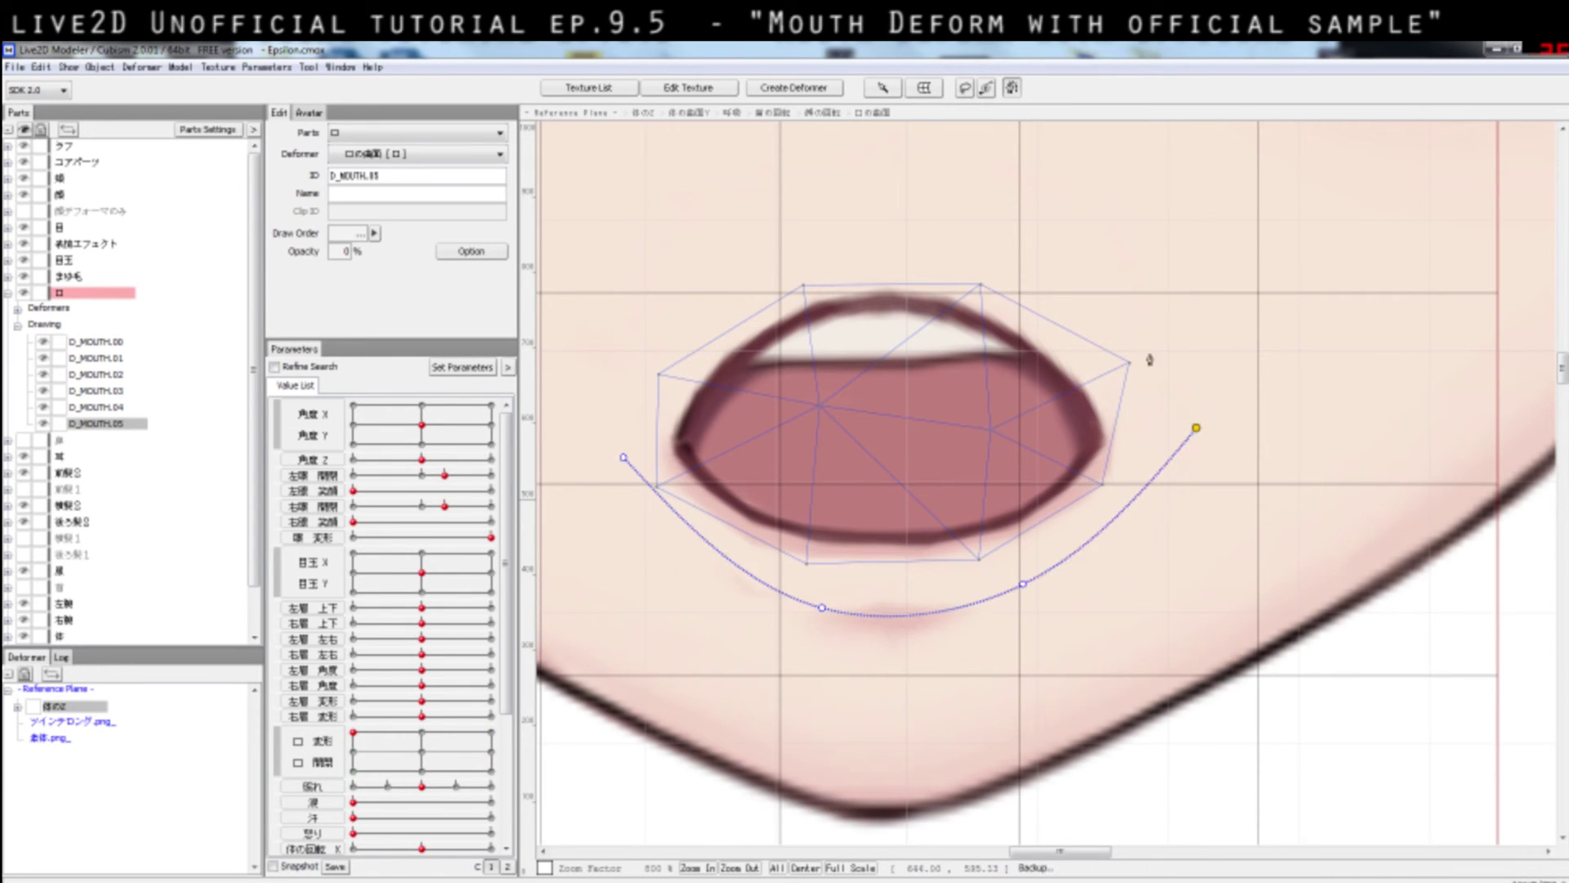
pyautogui.press('Return')
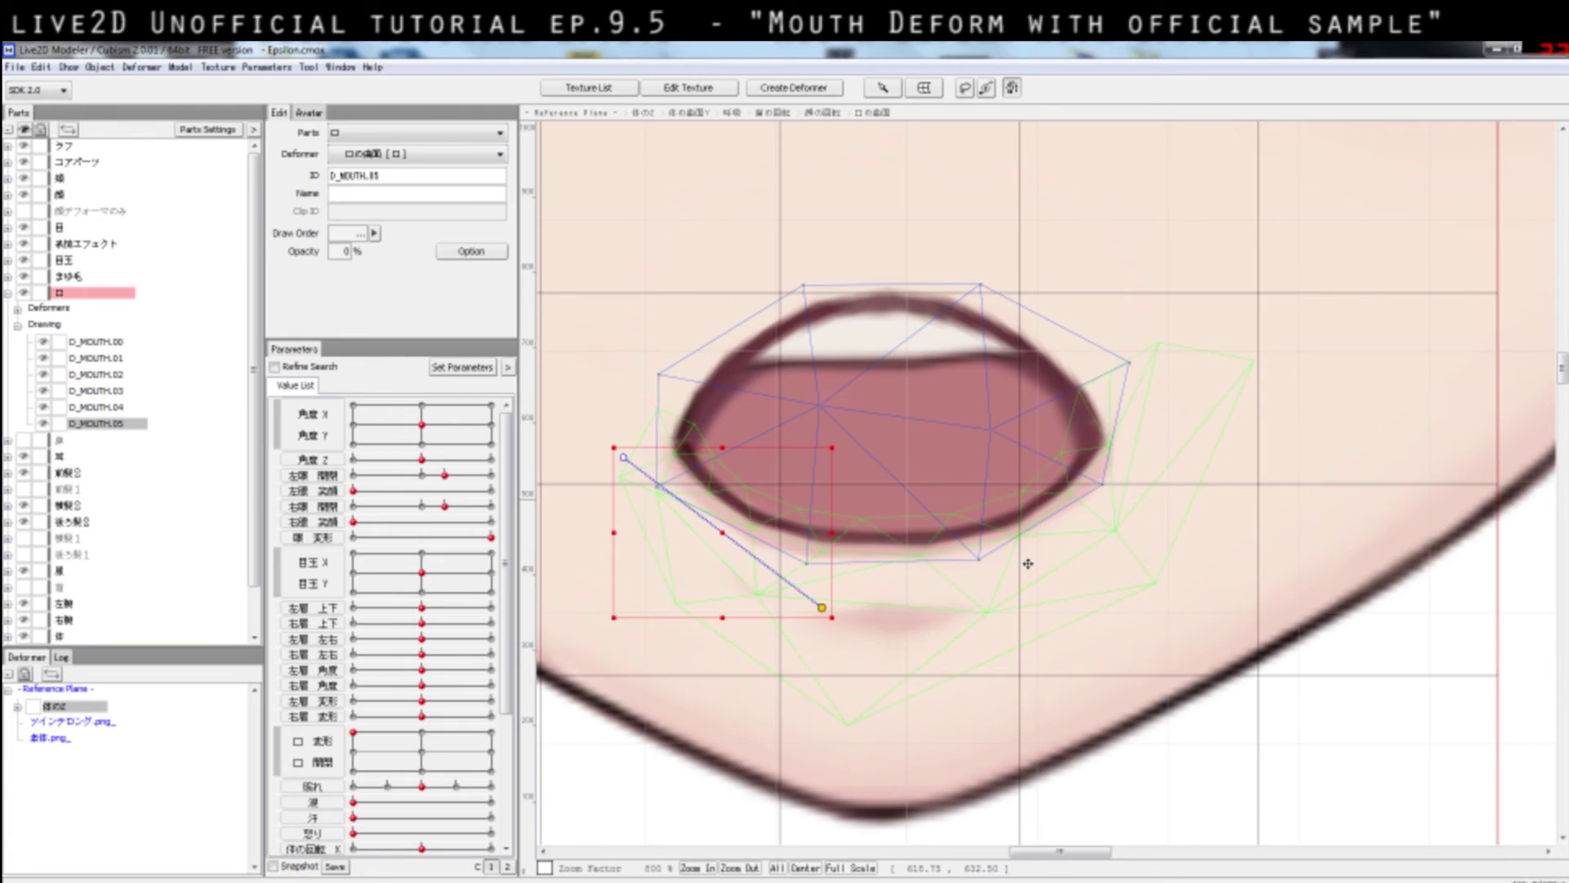